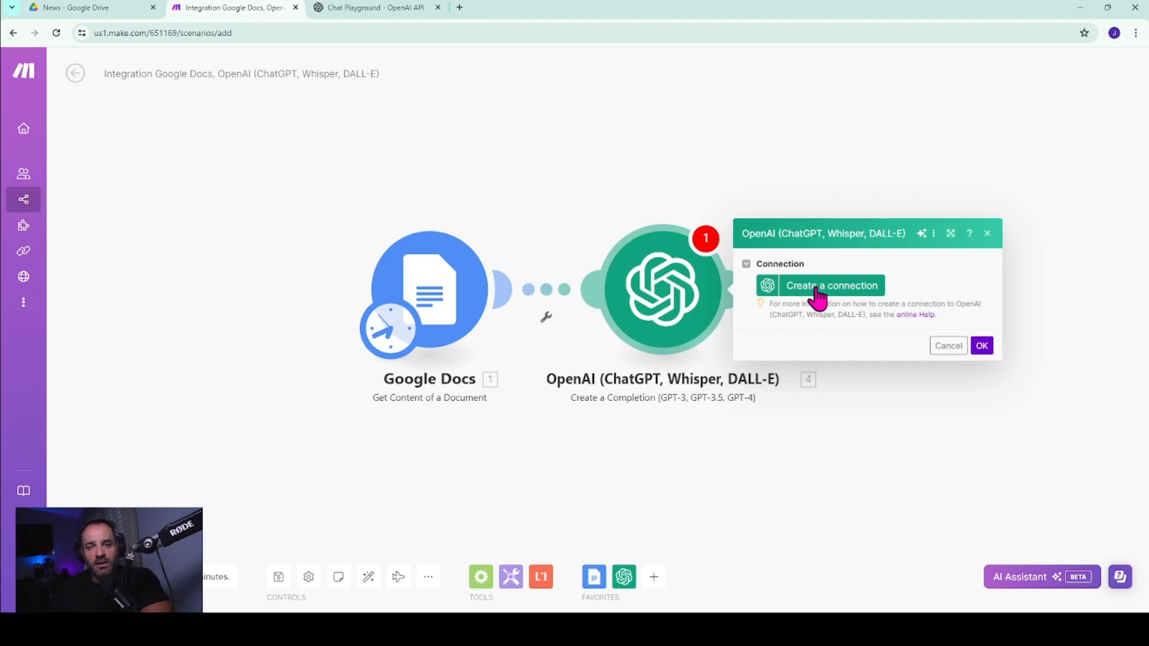
Start a new OpenAI connection, and on the OpenAI platform create a secret key named Test Automation and copy it.
left_click(817, 291)
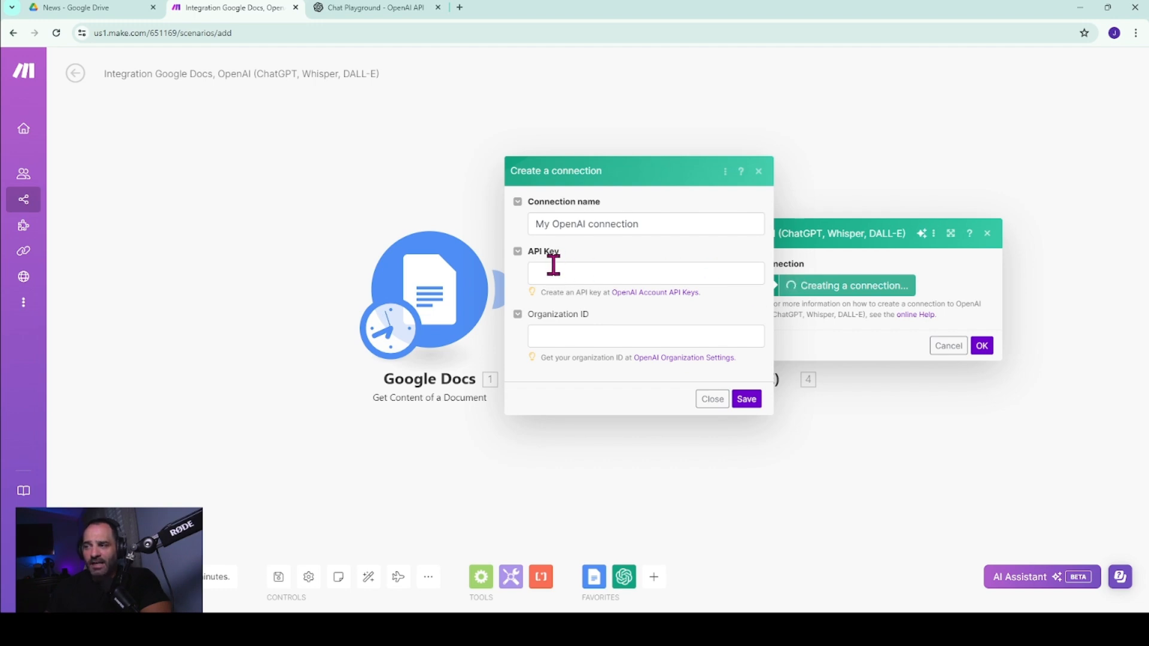
left_click(372, 12)
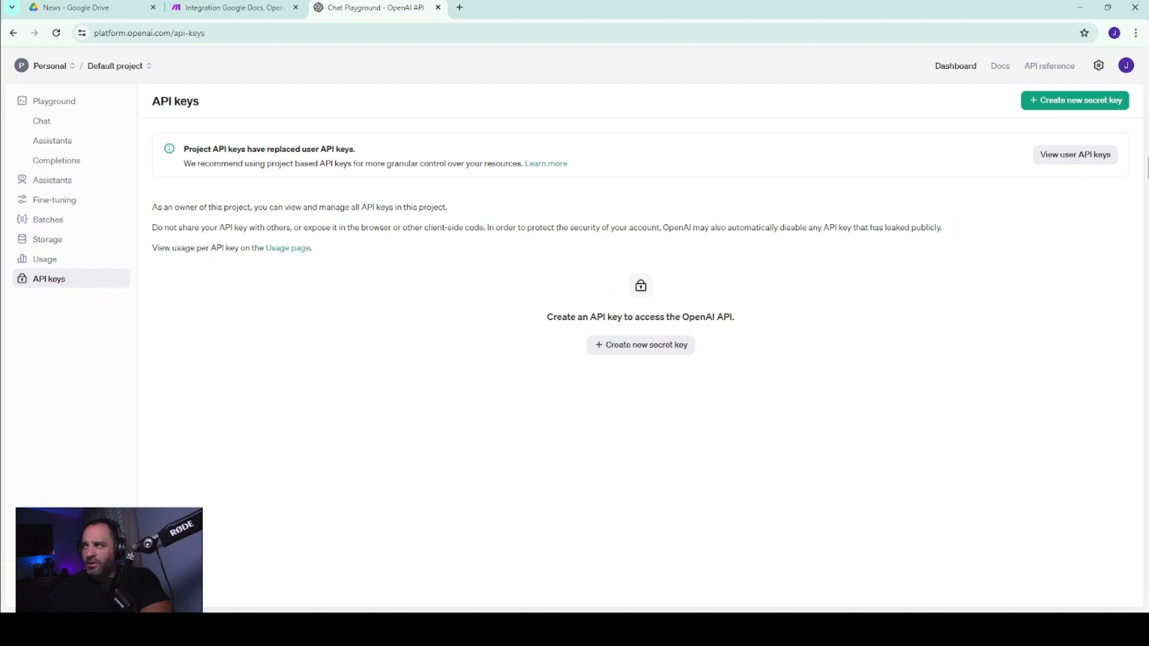
left_click(1072, 102)
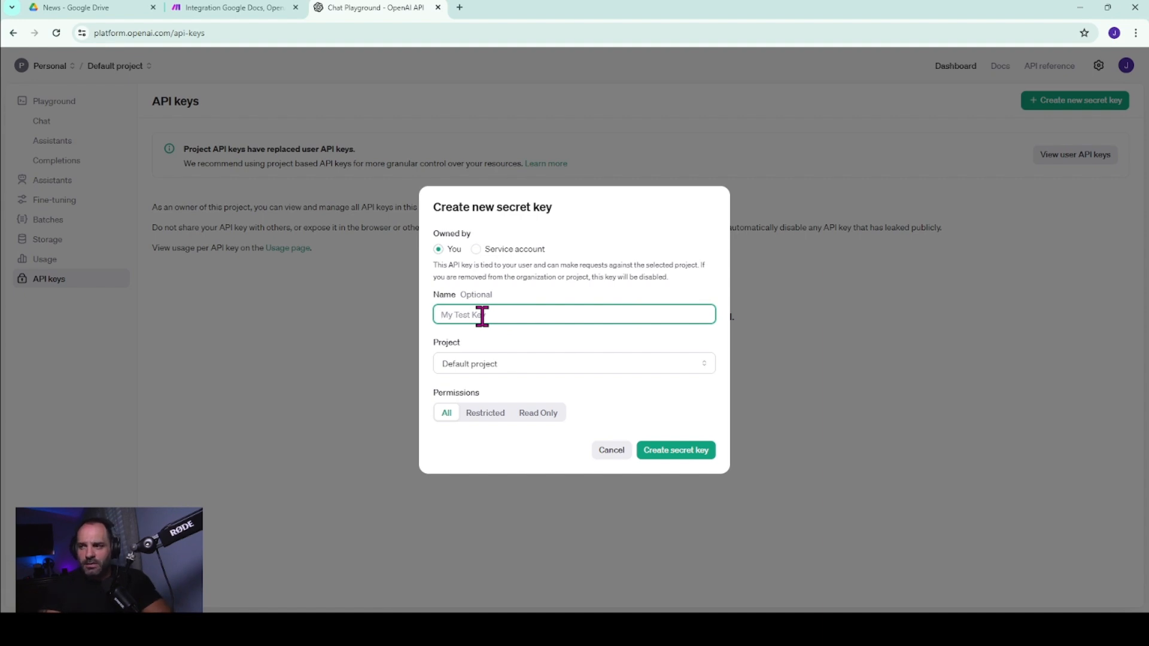
type("Test Automation")
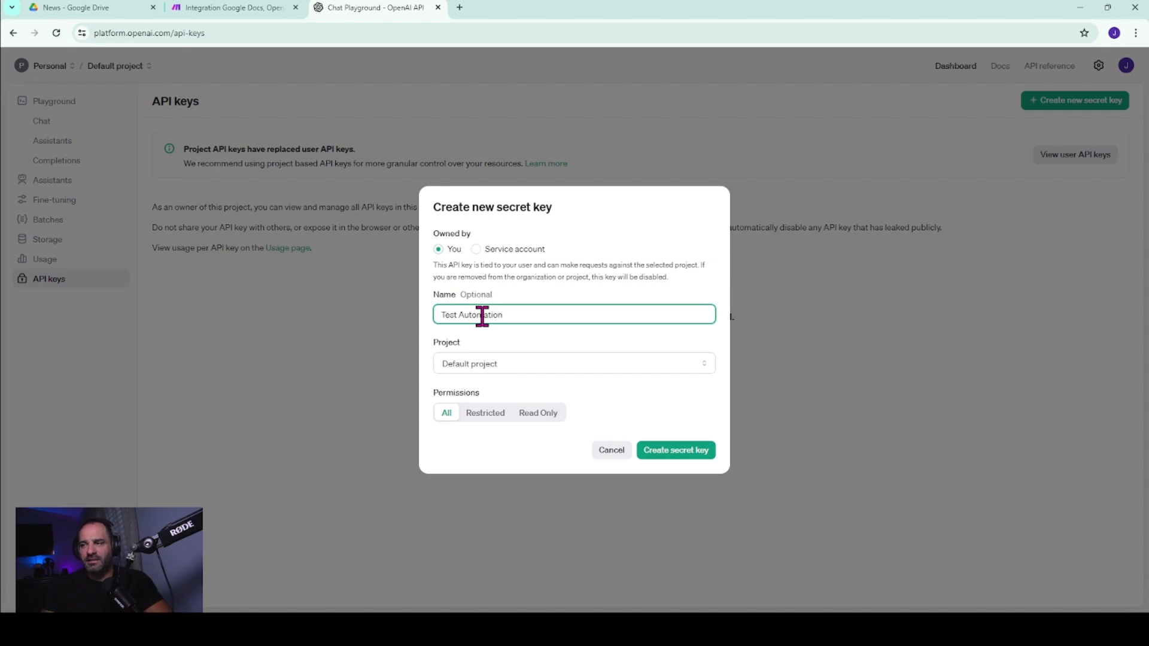
left_click(674, 453)
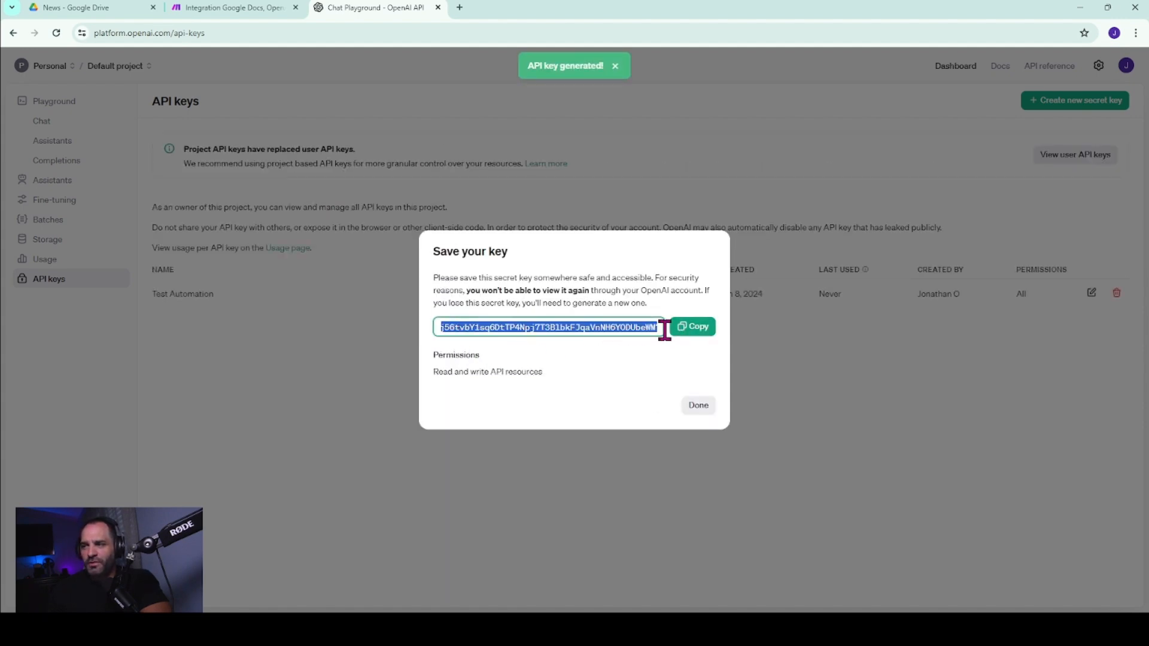
left_click(690, 327)
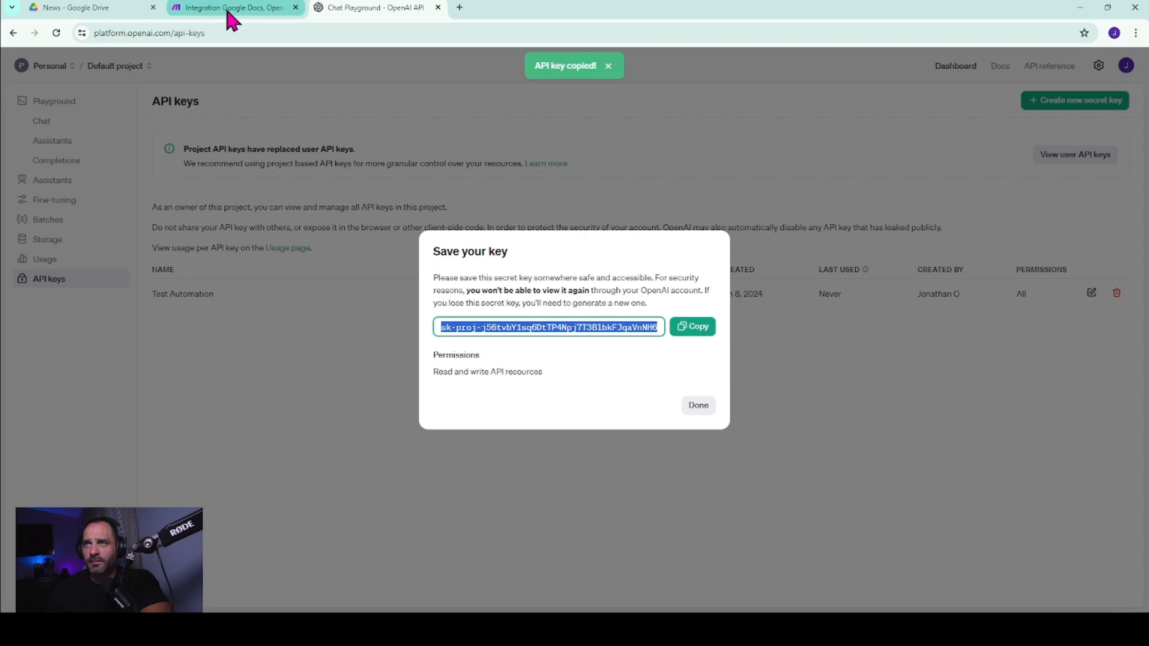
Switch back to Make, paste the API key into My OpenAI connection and save the connection.
left_click(232, 9)
left_click(564, 274)
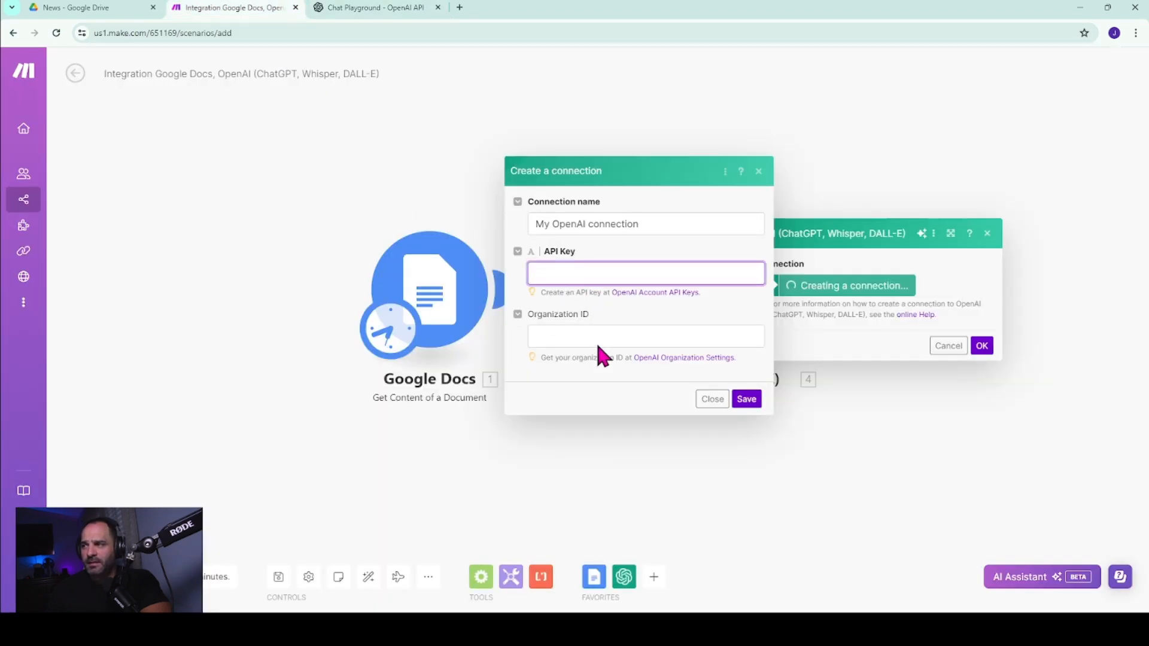
key("ctrl+v")
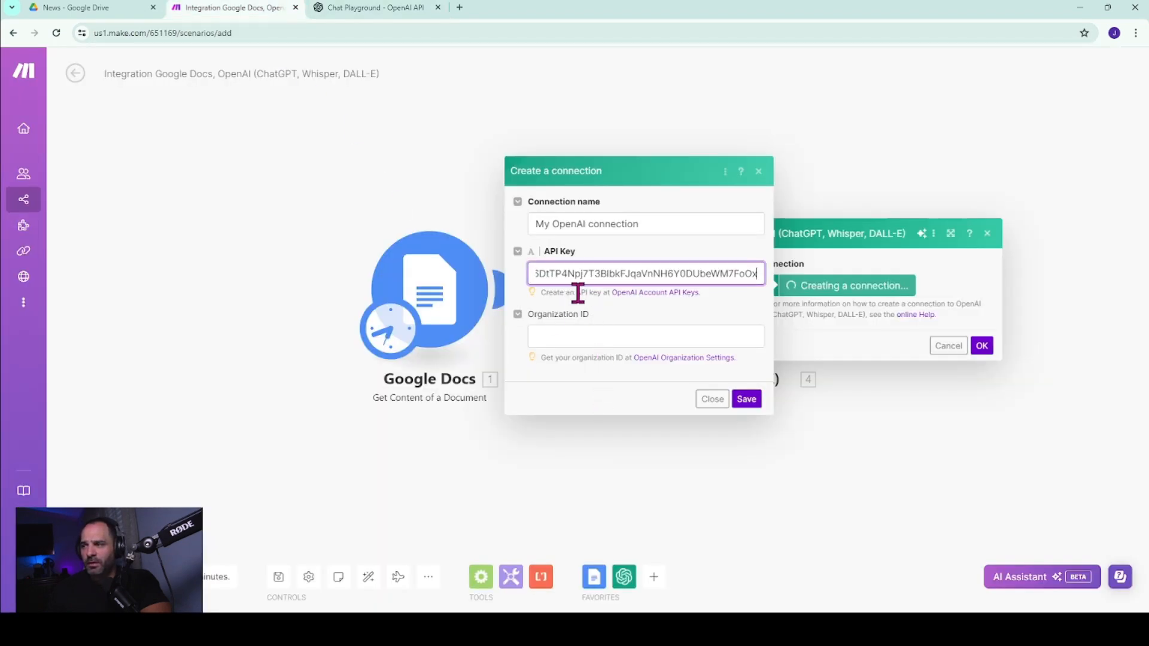
left_click(756, 399)
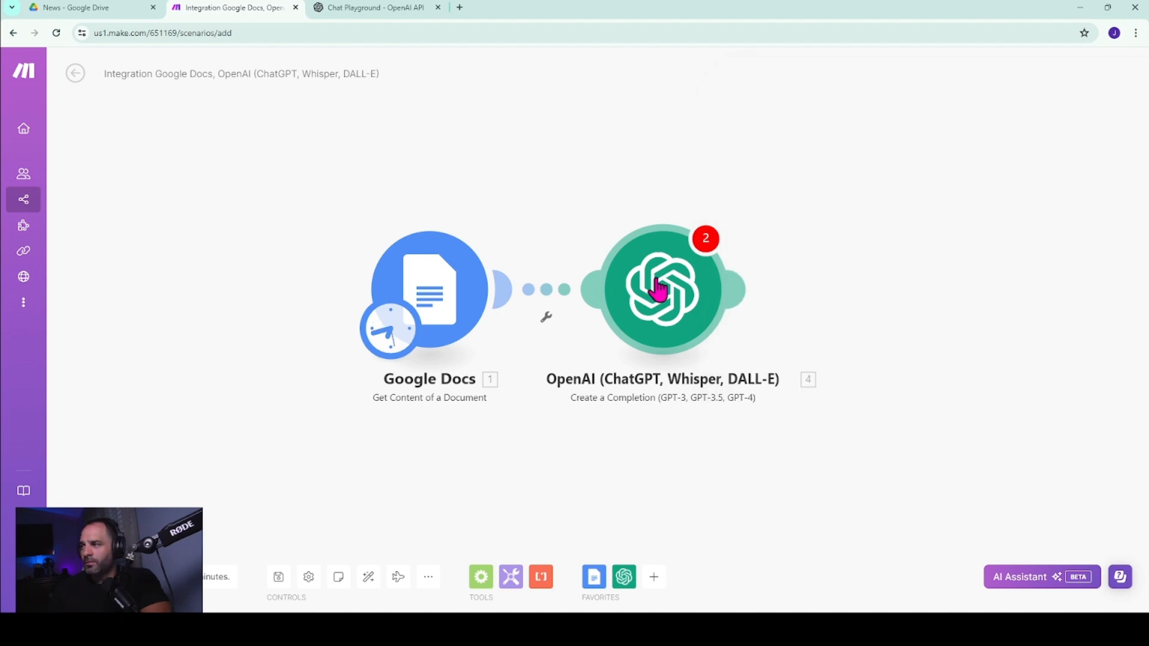
Set the OpenAI module's chat completion model to gpt-3.5-turbo-16k.
left_click(658, 281)
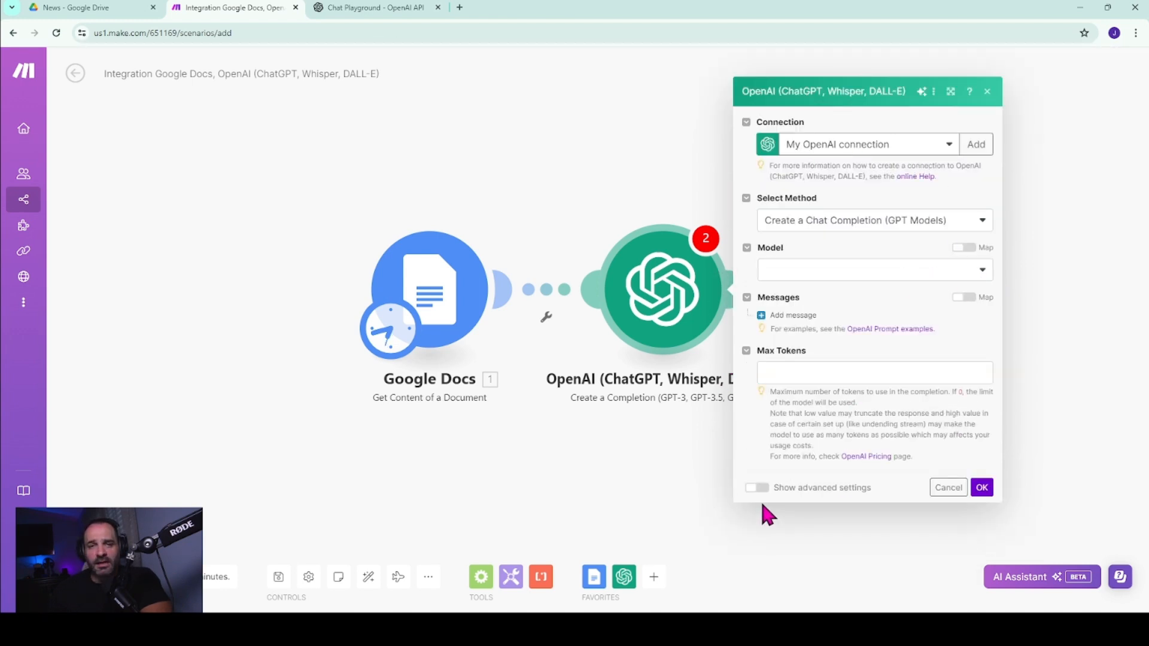
left_click(972, 275)
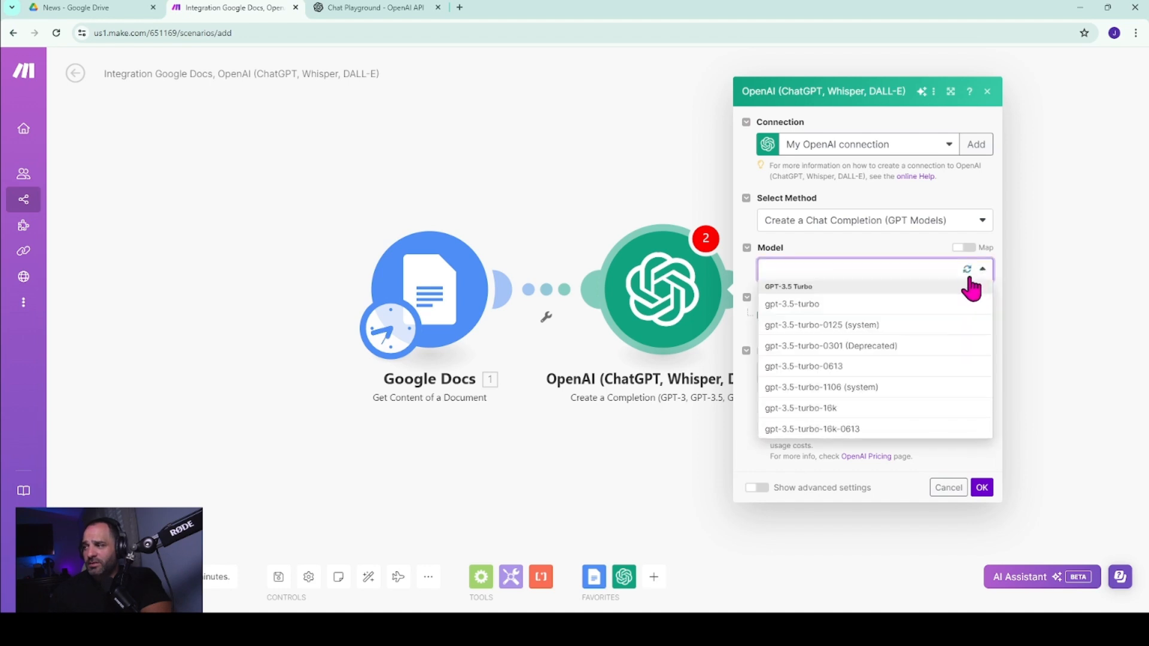
left_click(829, 409)
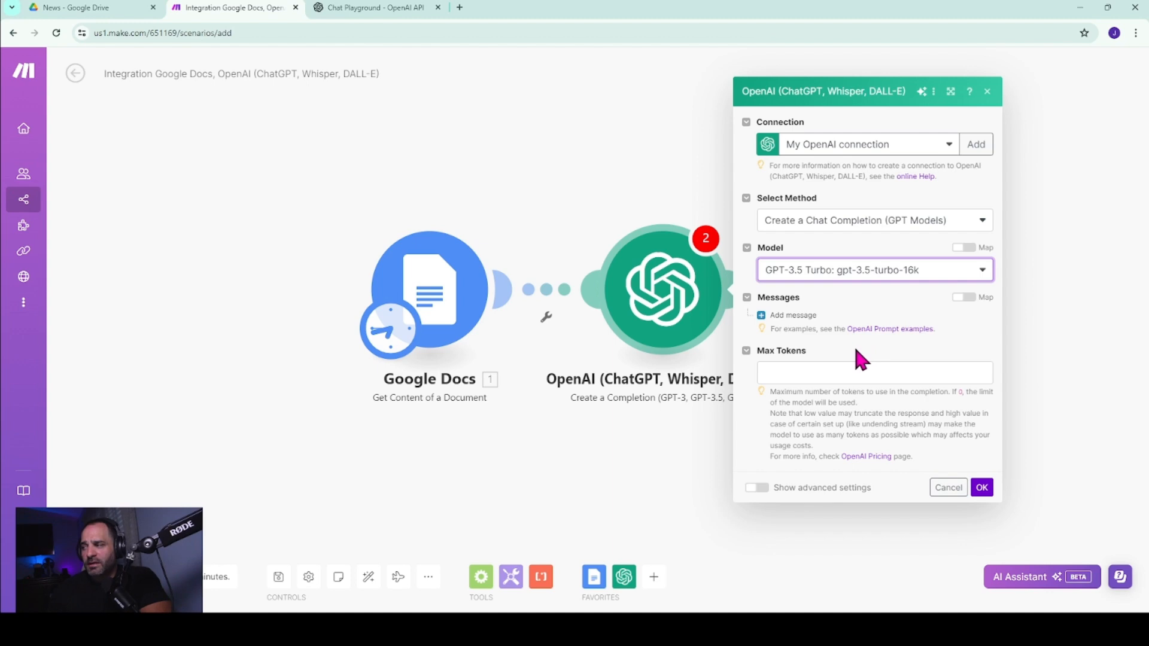
Add a System message with the prepared prompt for a third-person news-style podcast monologue, three sentences maximum per article, no websites, intro or outro.
left_click(784, 317)
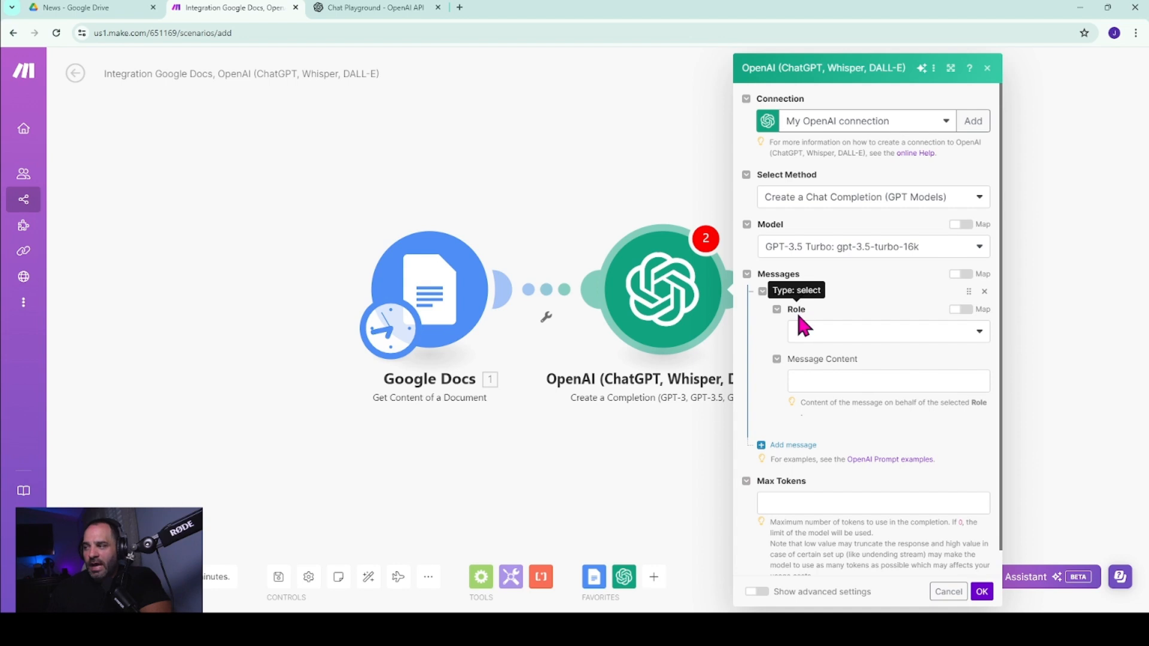
left_click(817, 333)
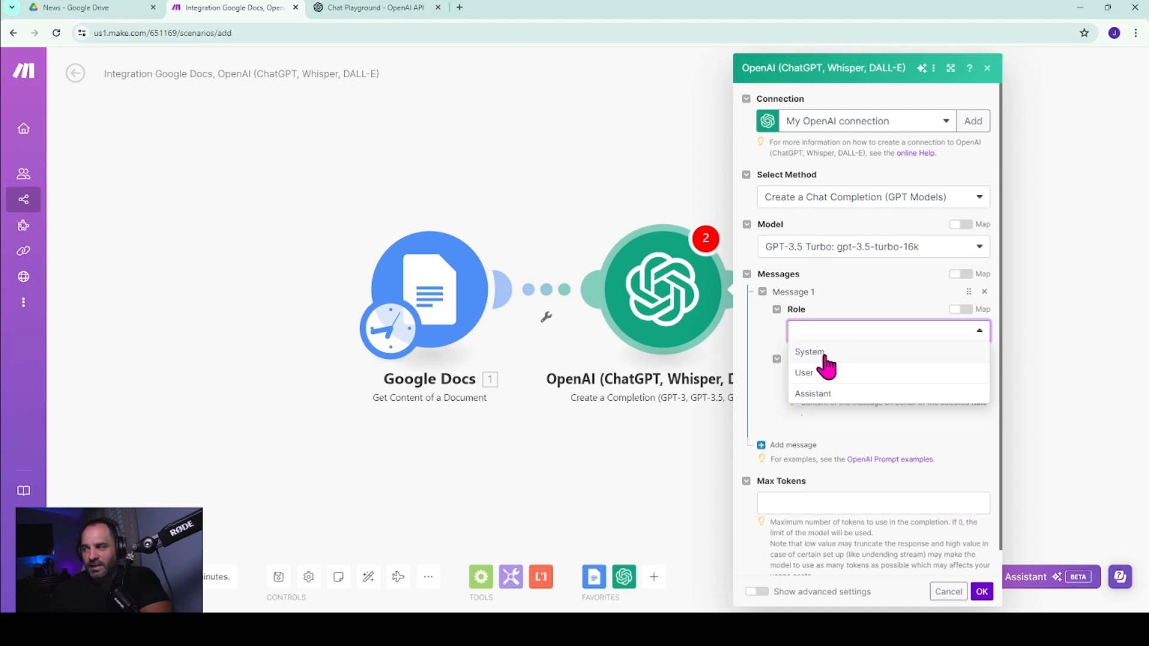
left_click(821, 353)
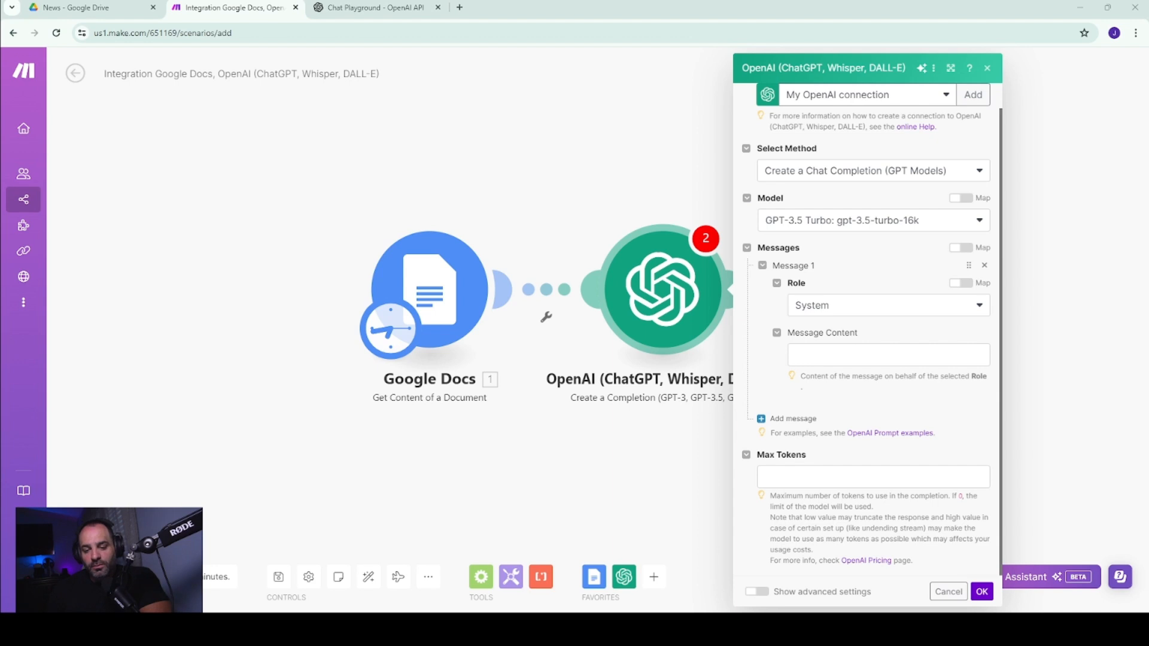
left_click(831, 355)
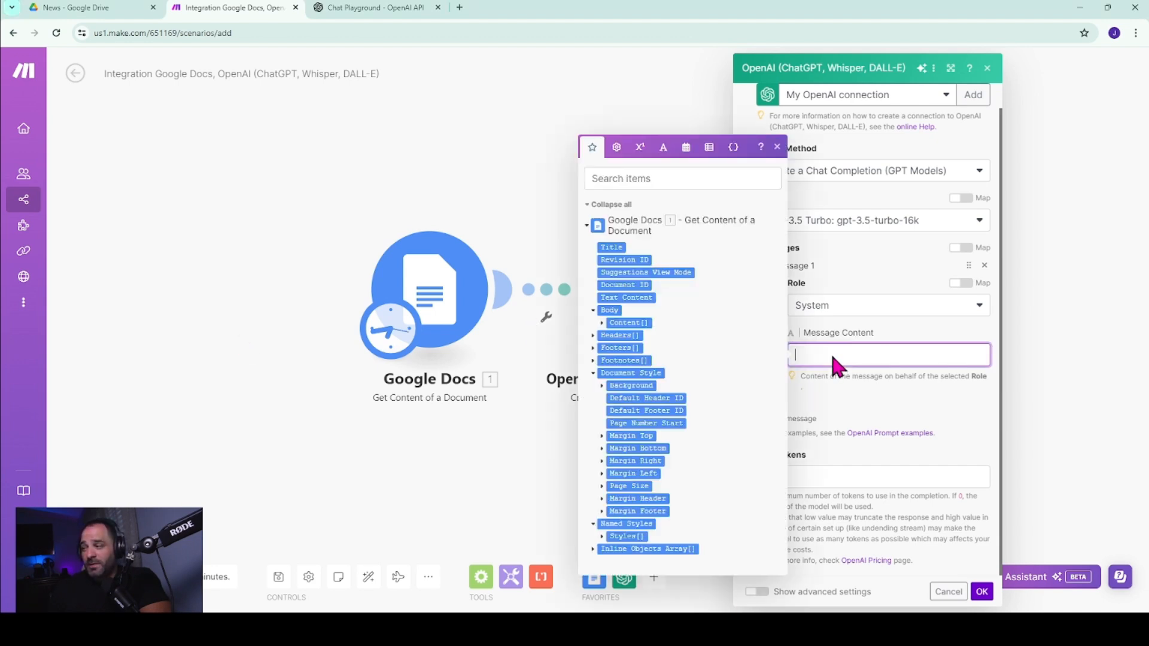
type("You are to write a podcast script from the three article posted within the document. It should be a monologue in news style format in 3rd person (talking about the story from a journalistic perspective). It should be only three sentences maximum, short and to the point for each of the three articles. Don't include any websites in the script. No introduction and no outro. No notes in brackets or any directions. ONLY THE SCRIPT.")
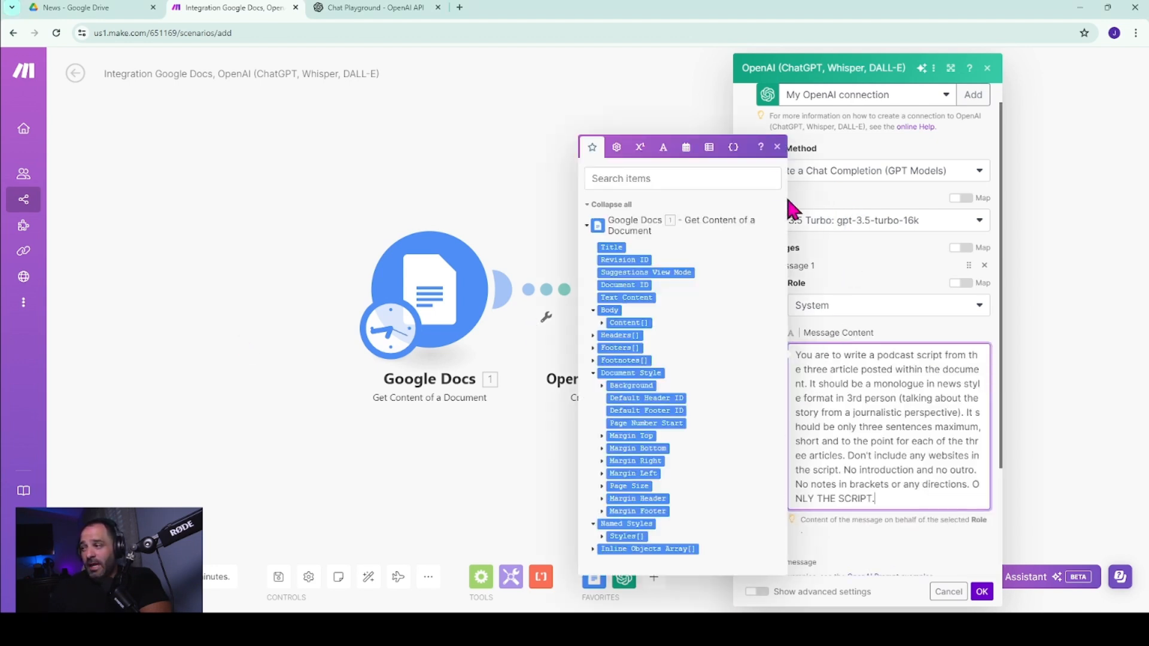
left_click(777, 147)
Add a second message with the User role and the Google Docs Text Content value as its message content.
scroll(764, 252, "down", 3)
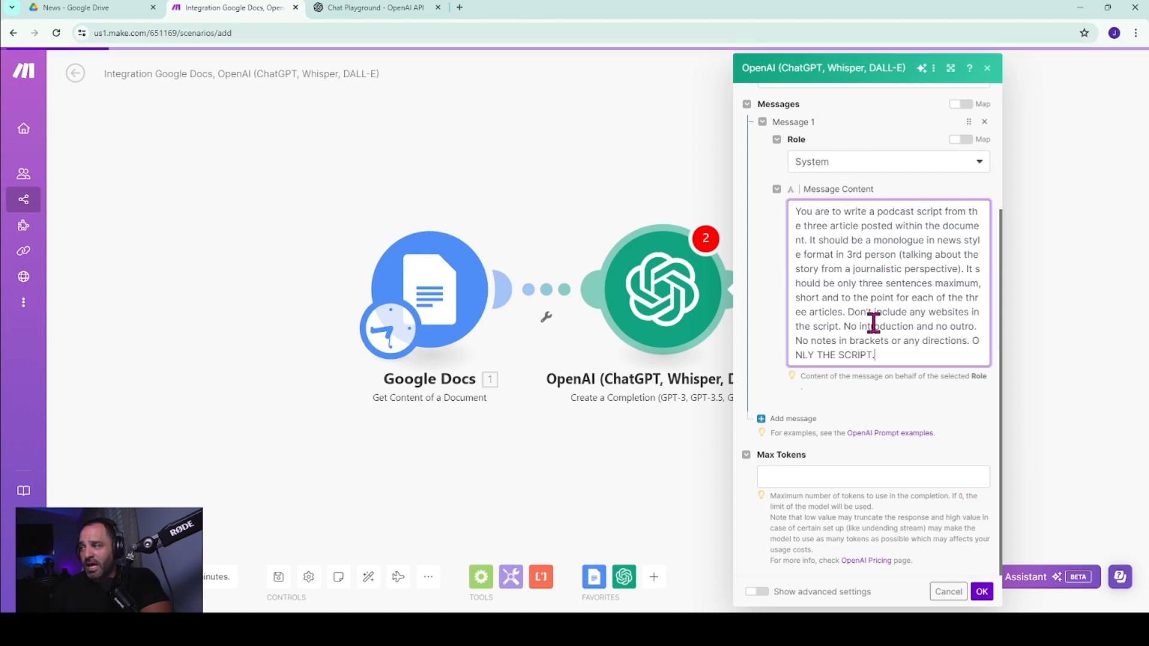
left_click(807, 421)
scroll(809, 422, "down", 3)
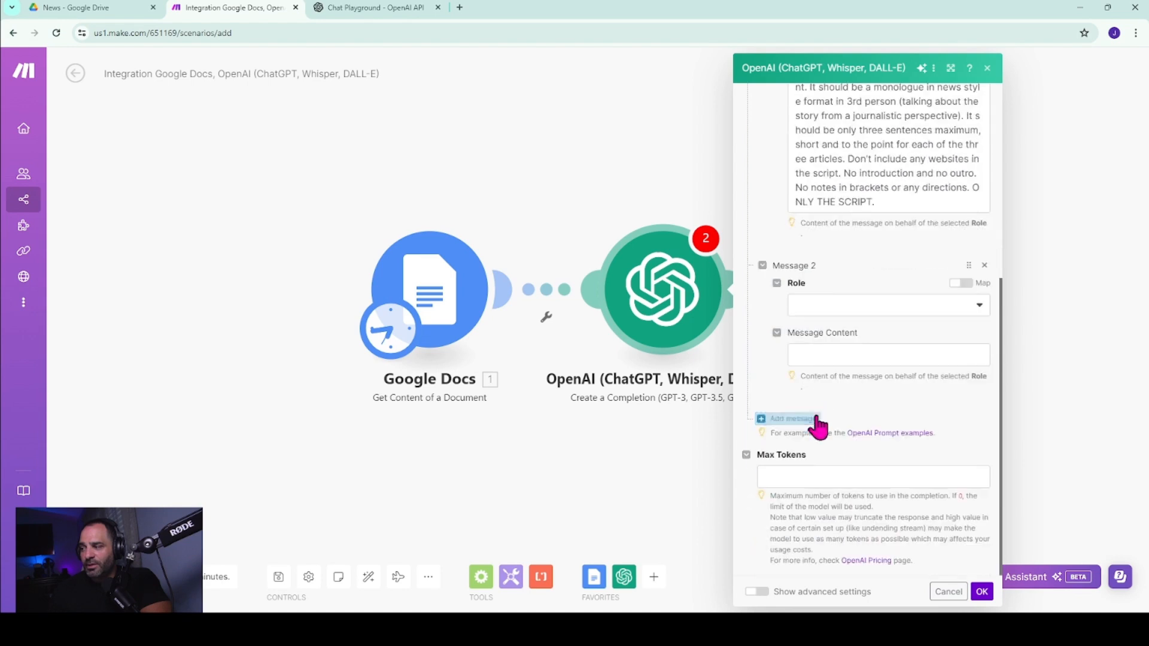
left_click(868, 307)
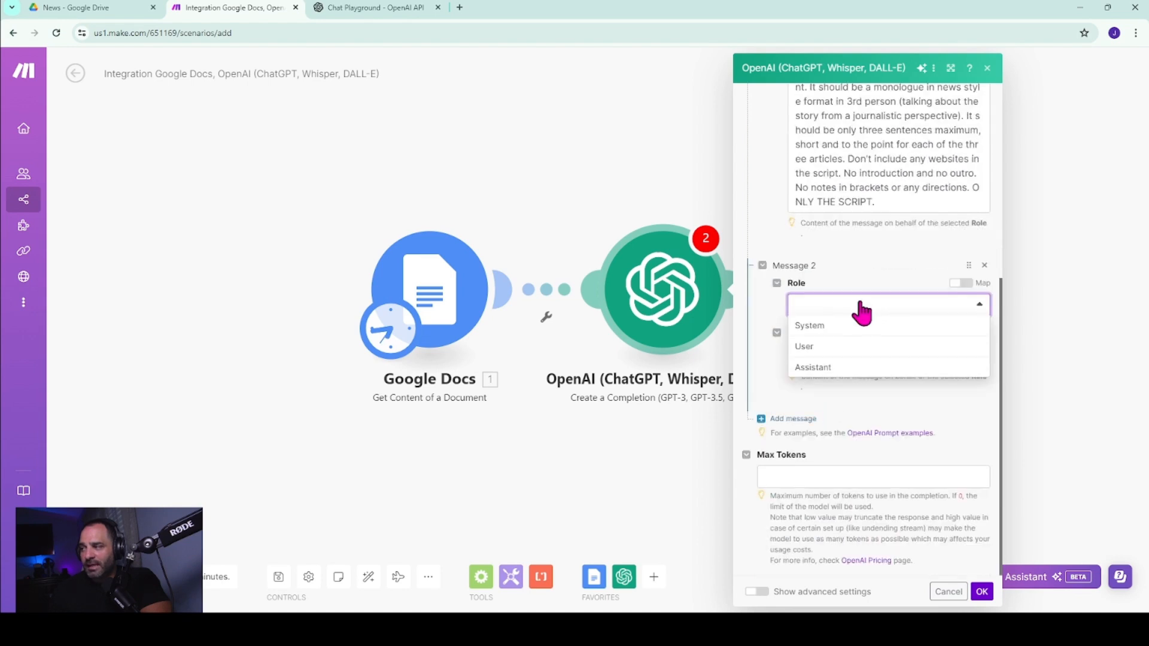
left_click(860, 346)
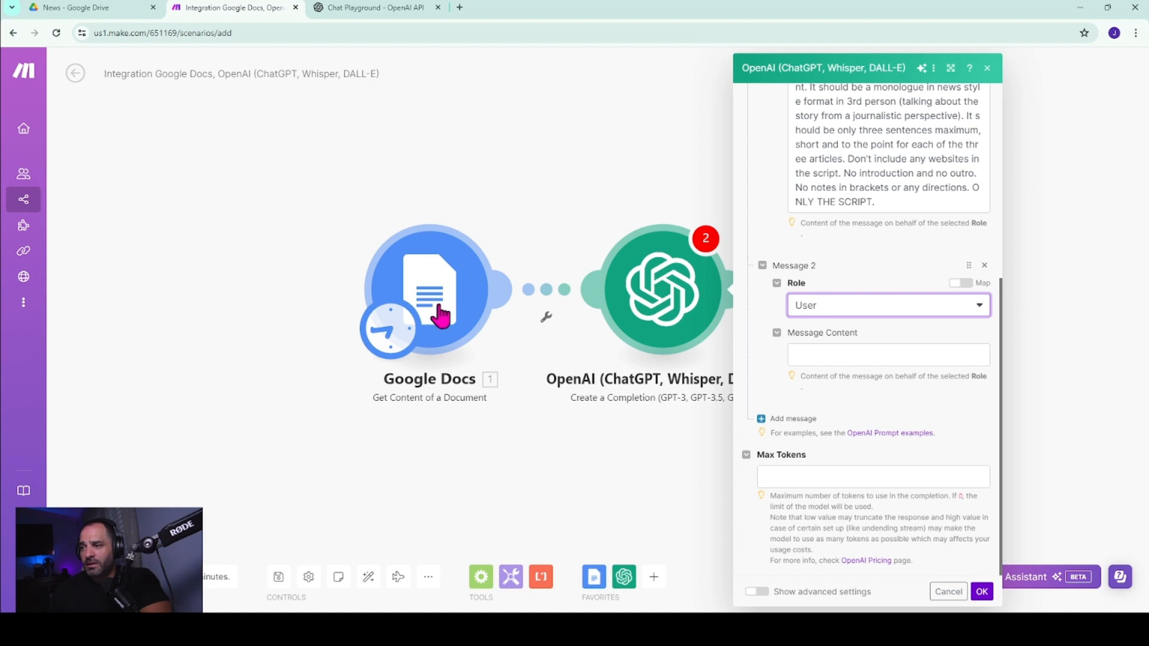
left_click(838, 357)
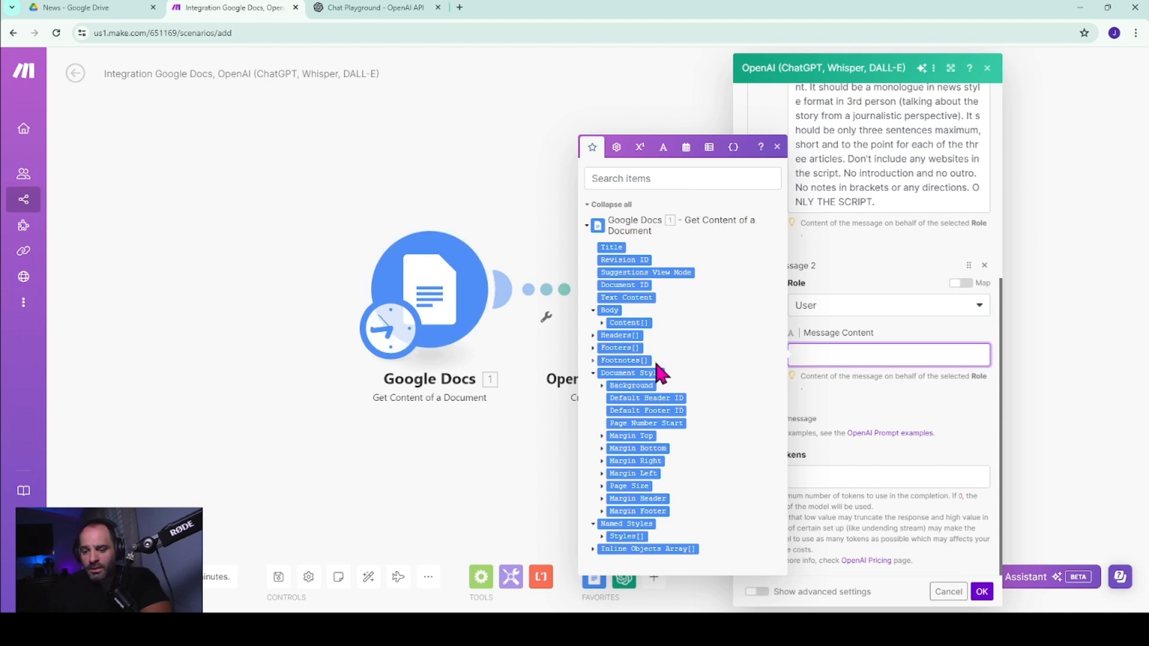
left_click(634, 299)
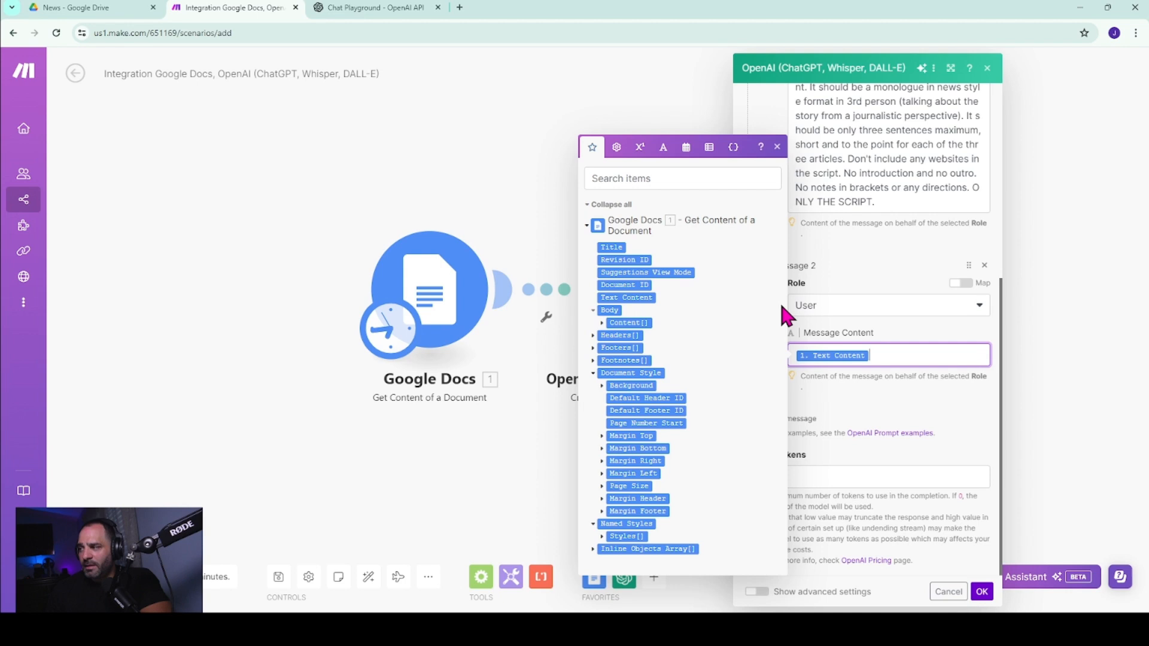
left_click(778, 147)
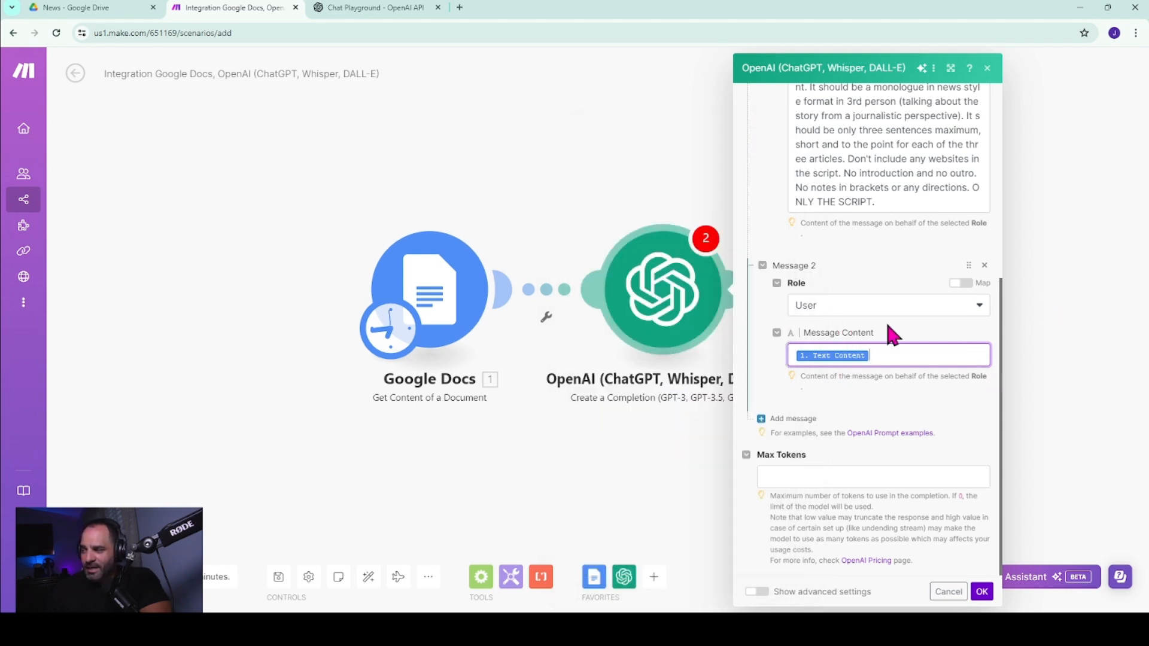
Set Max Tokens to 500, confirm the OpenAI module's settings and collapse the Discover checklist.
left_click(780, 478)
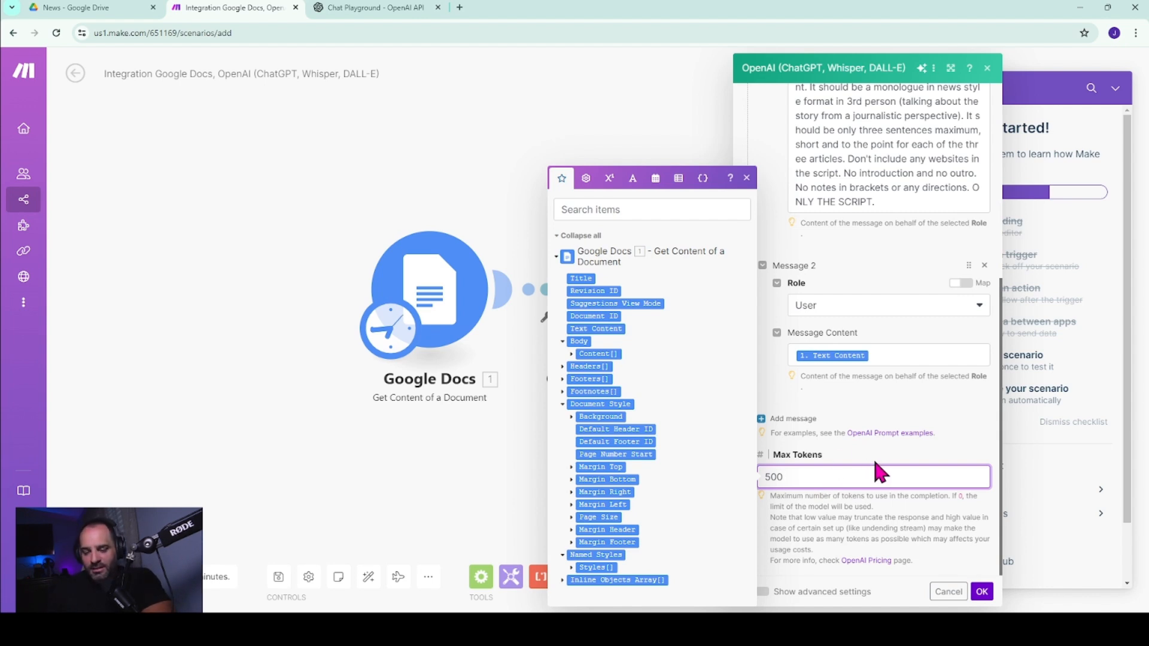
left_click(746, 178)
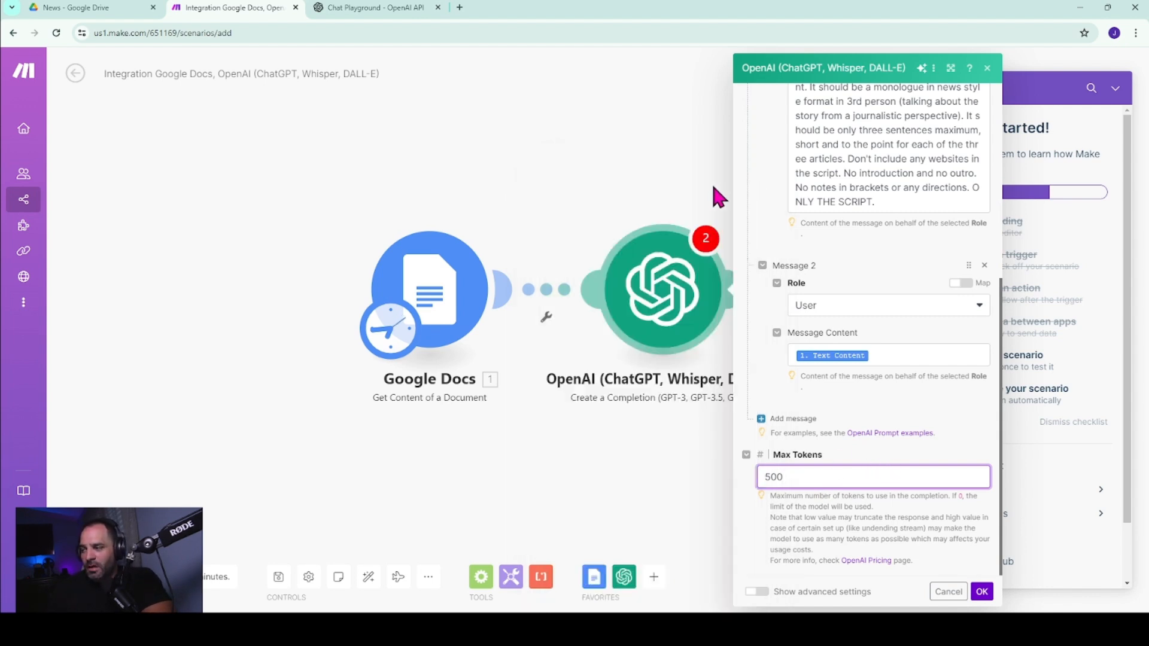
left_click(983, 592)
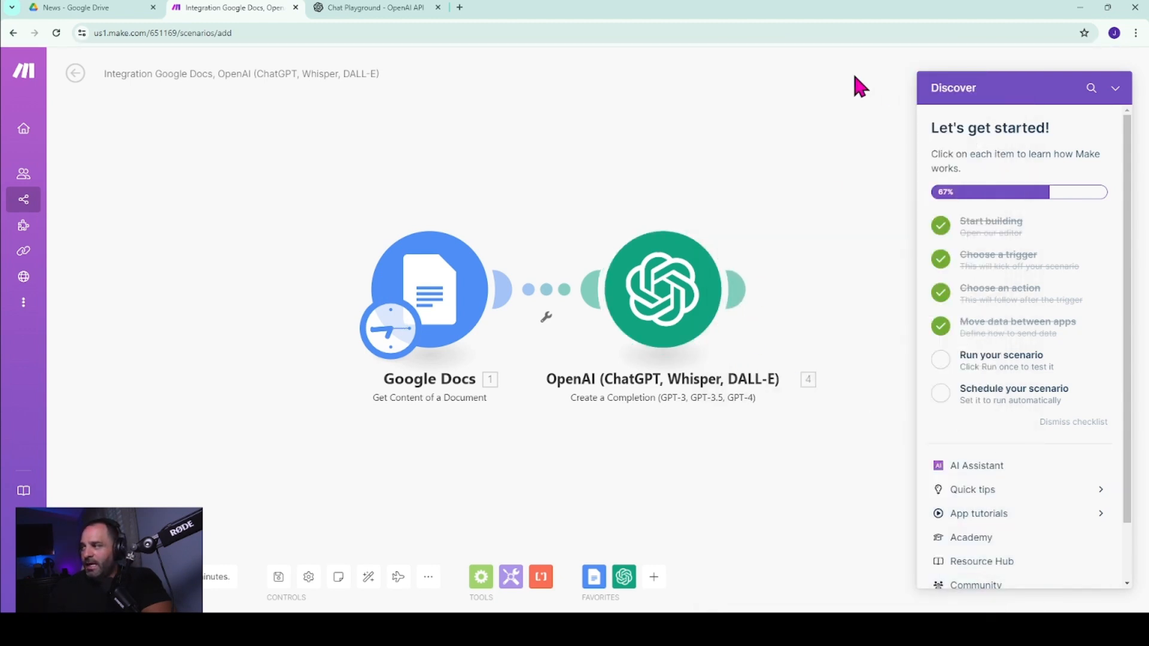
left_click(1116, 90)
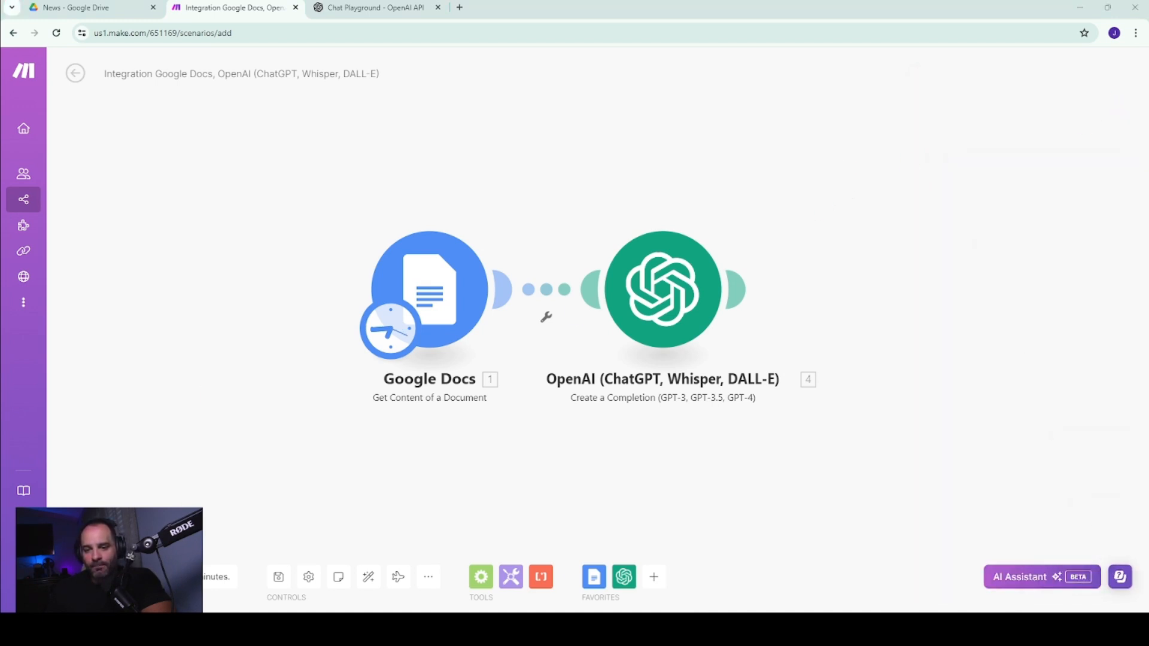
Add a Google Drive Search for Files/Folders module after the OpenAI module.
left_click_drag(898, 282, 744, 267)
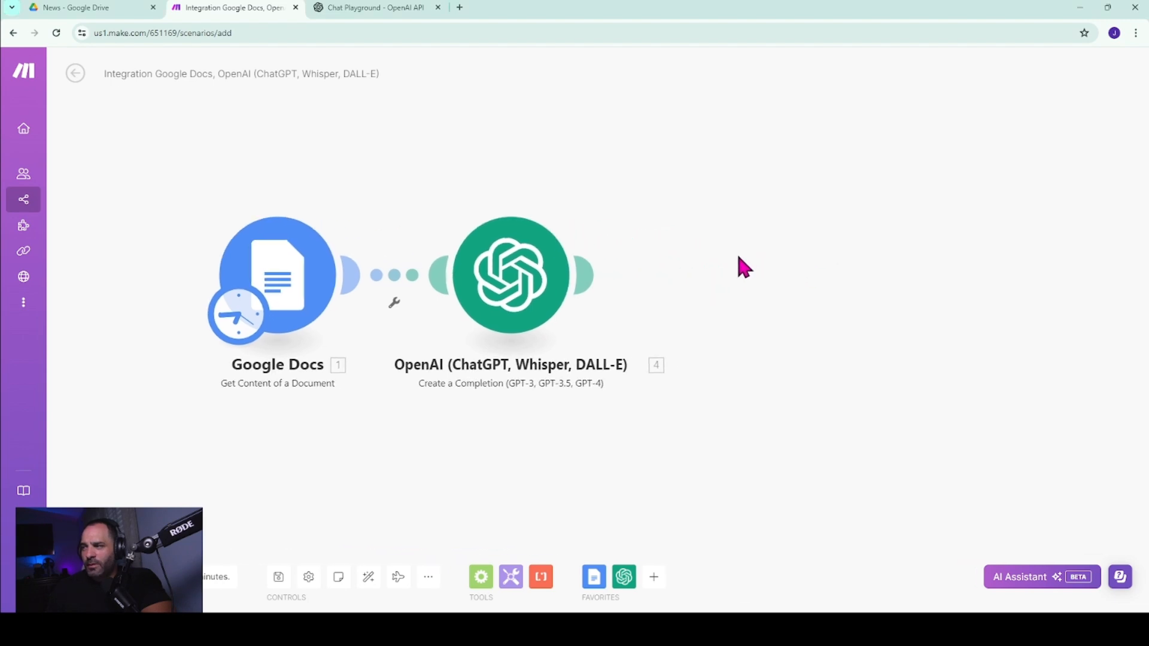
left_click(583, 275)
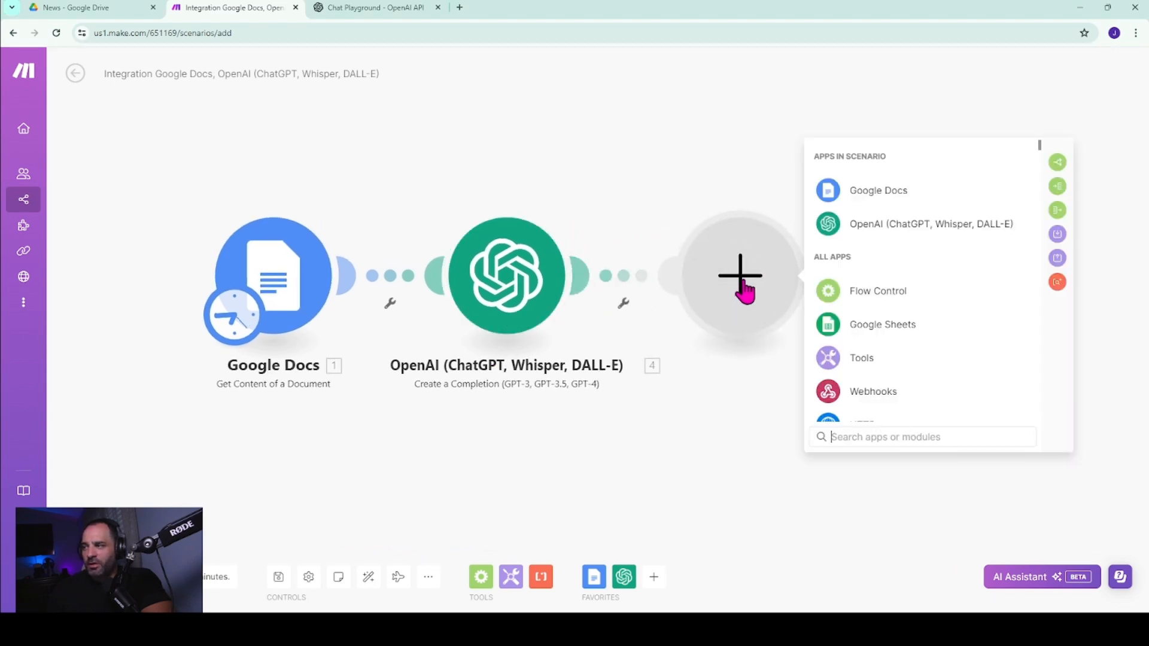
type("dr")
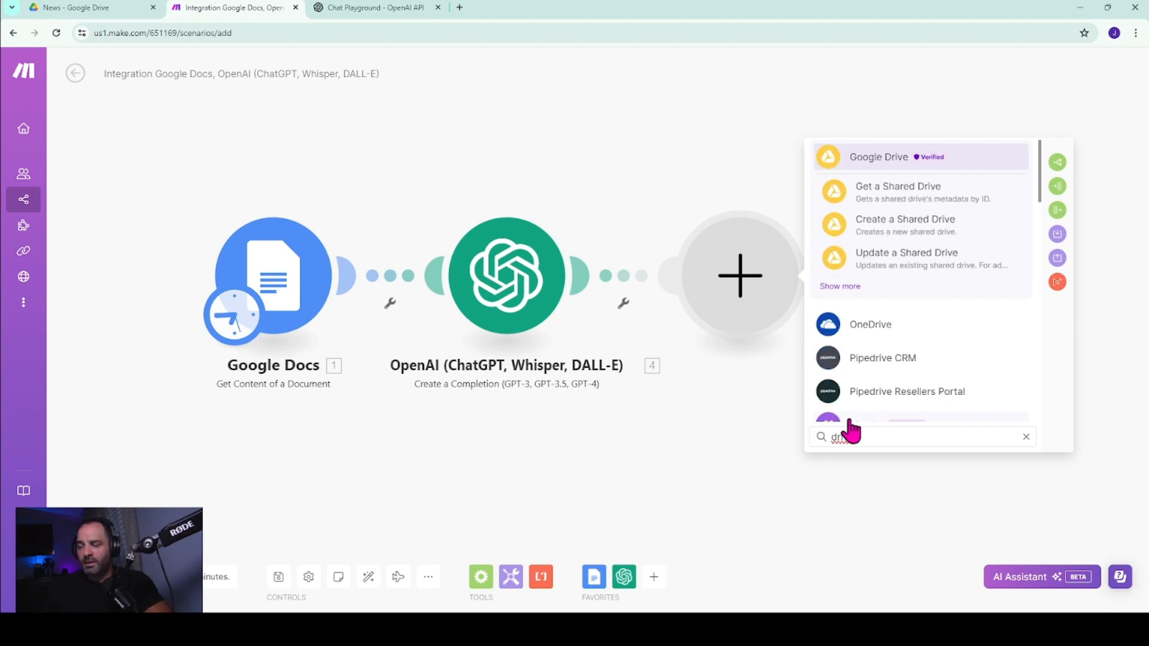
type("iv")
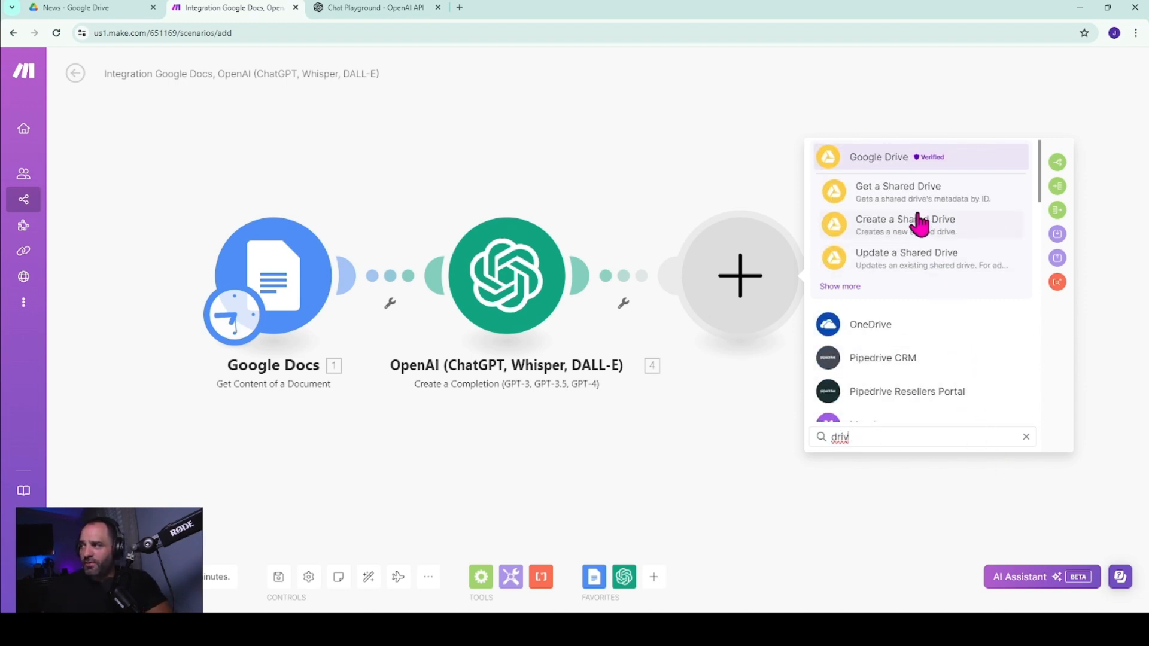
left_click(891, 157)
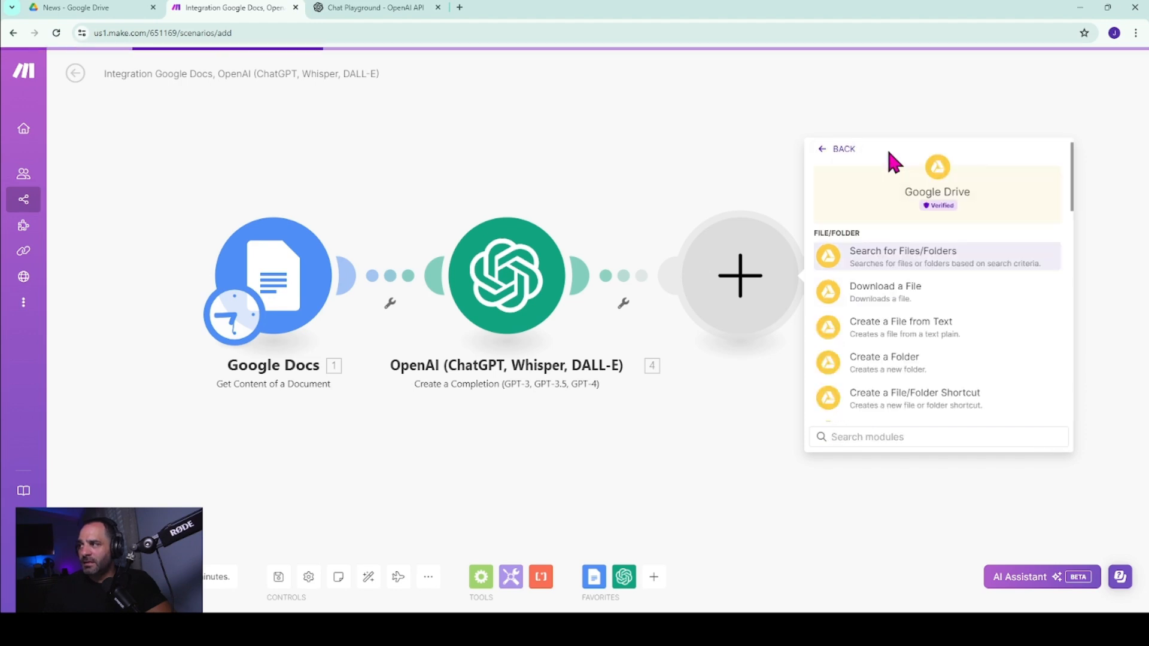
left_click(879, 437)
type("s")
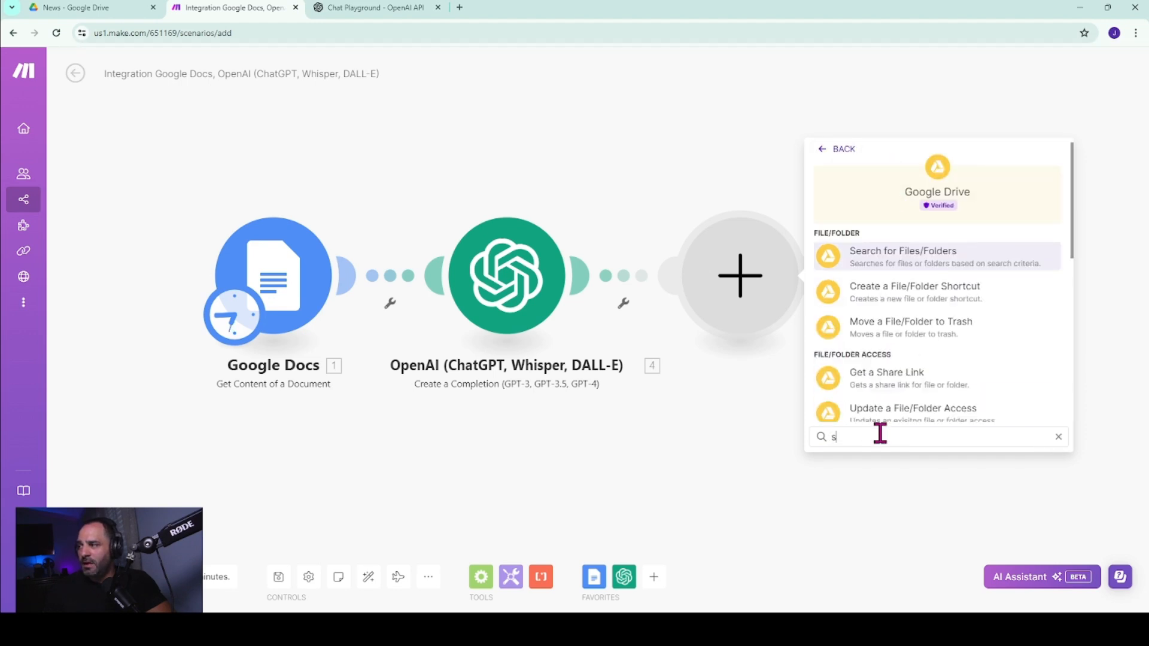
left_click(898, 261)
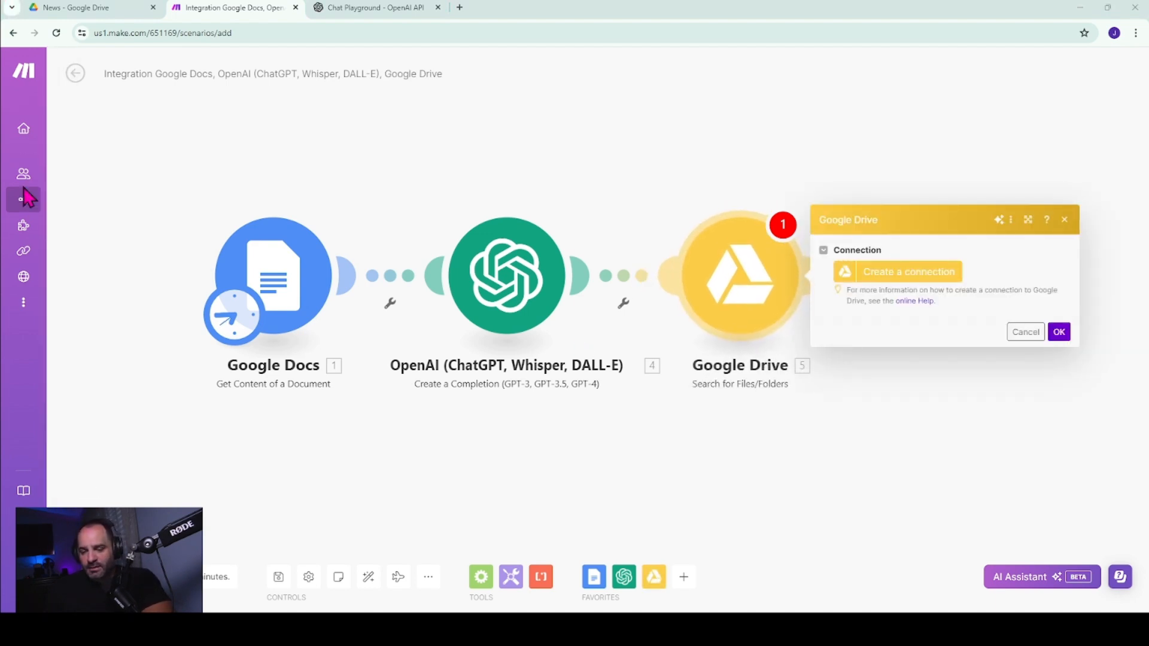
Try to create a Google Drive connection for the module by signing in with Google.
left_click(931, 273)
left_click(809, 412)
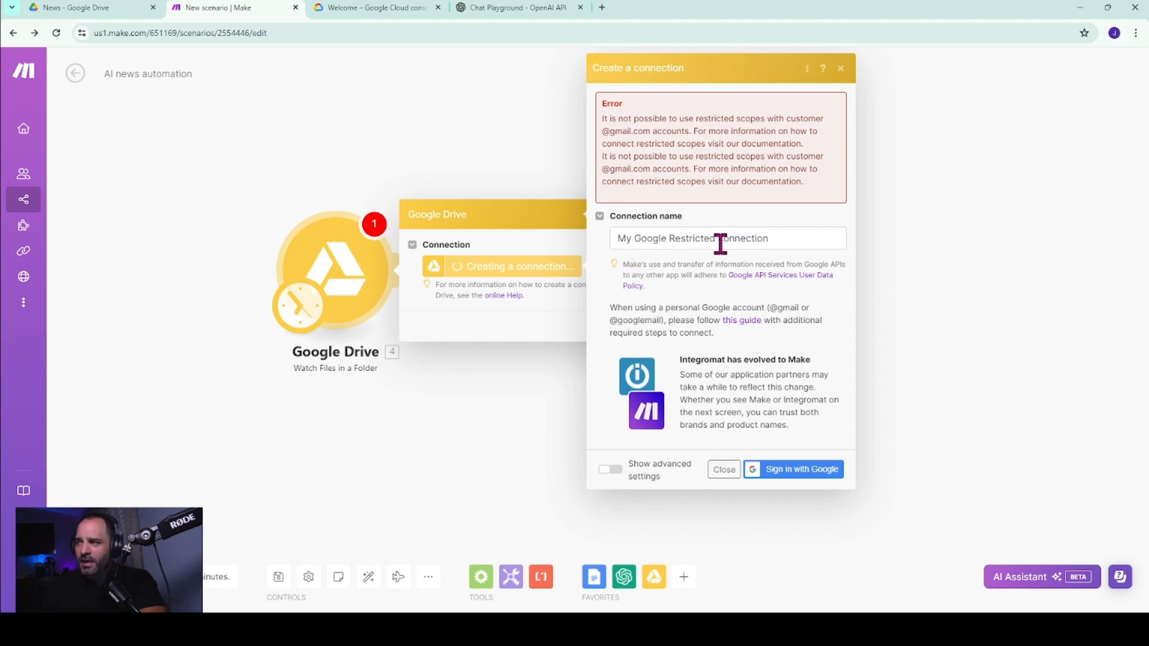
Switch to the Google Cloud console, create a project named Make automation and open it.
left_click(358, 9)
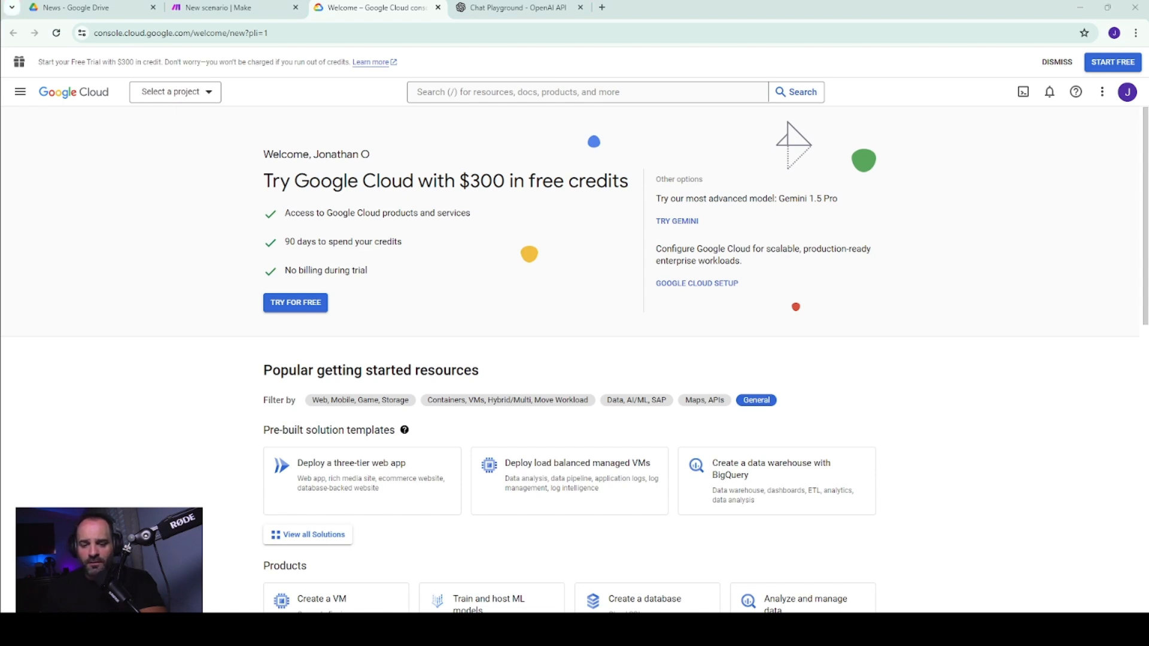
left_click(206, 96)
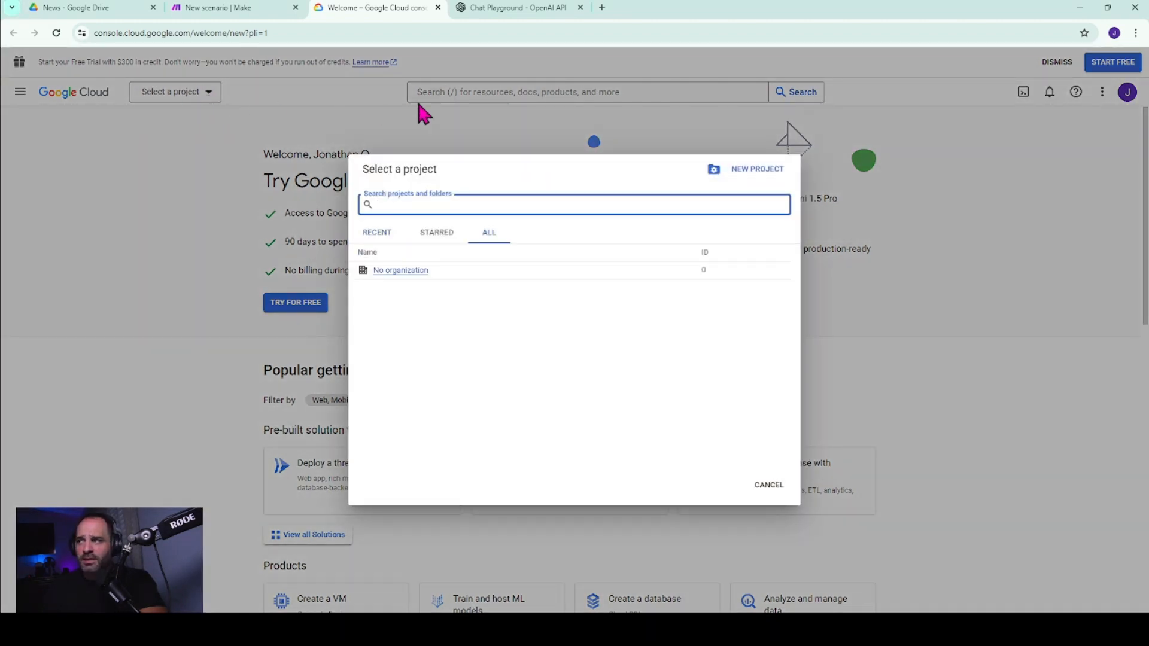
left_click(745, 174)
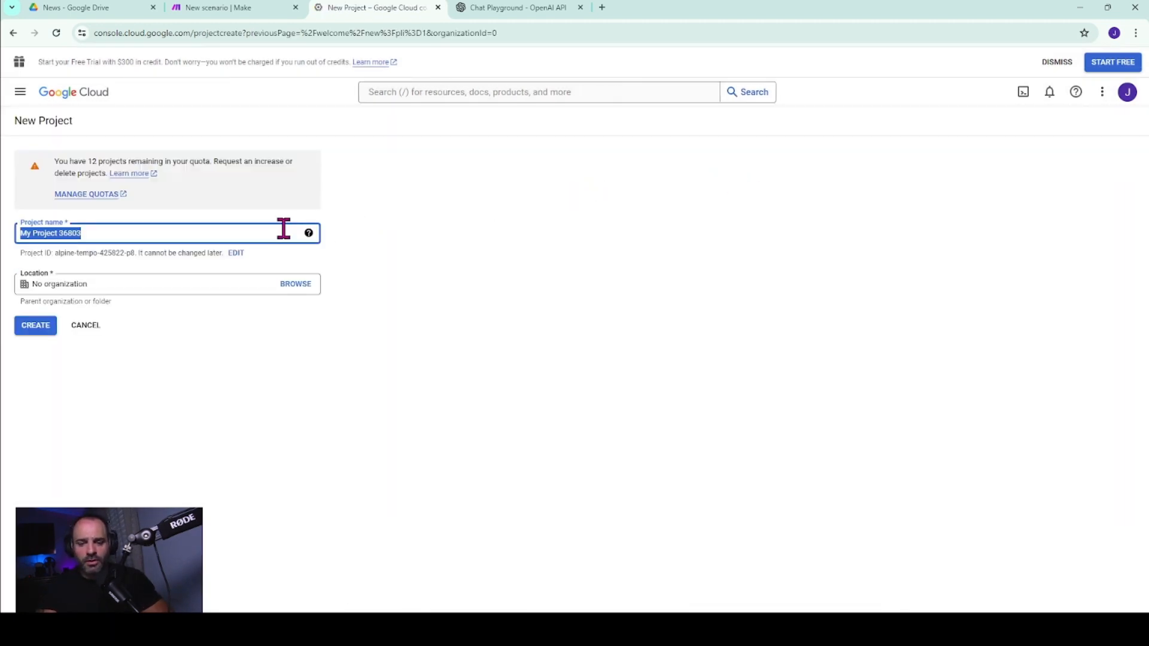
type("Make automation")
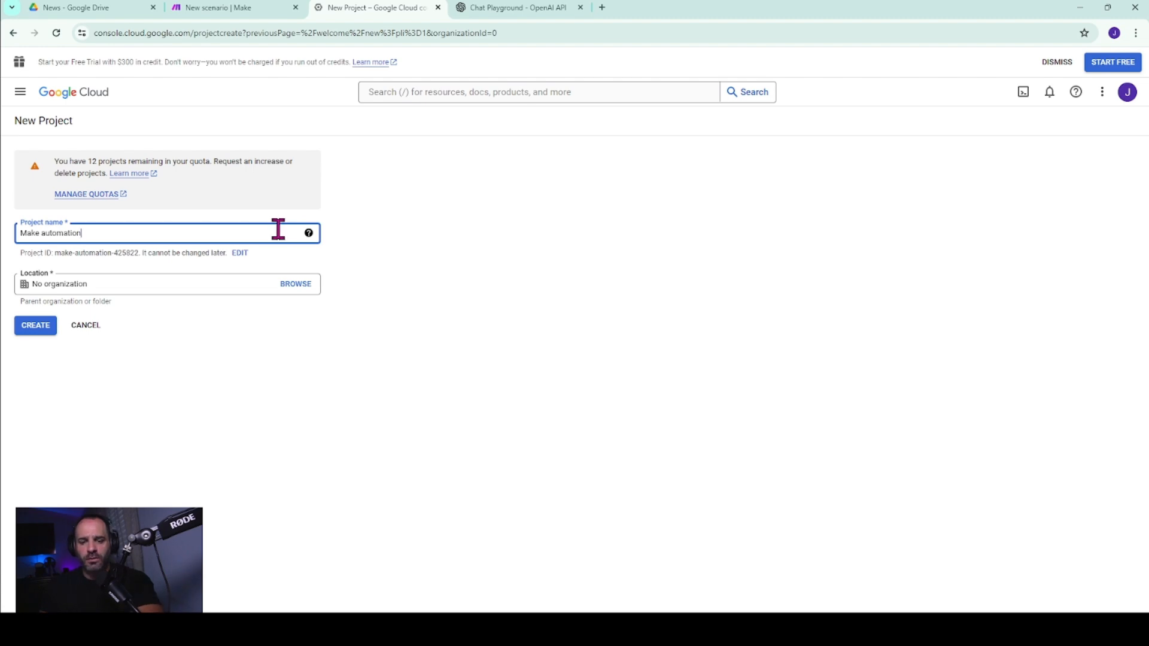
left_click(41, 329)
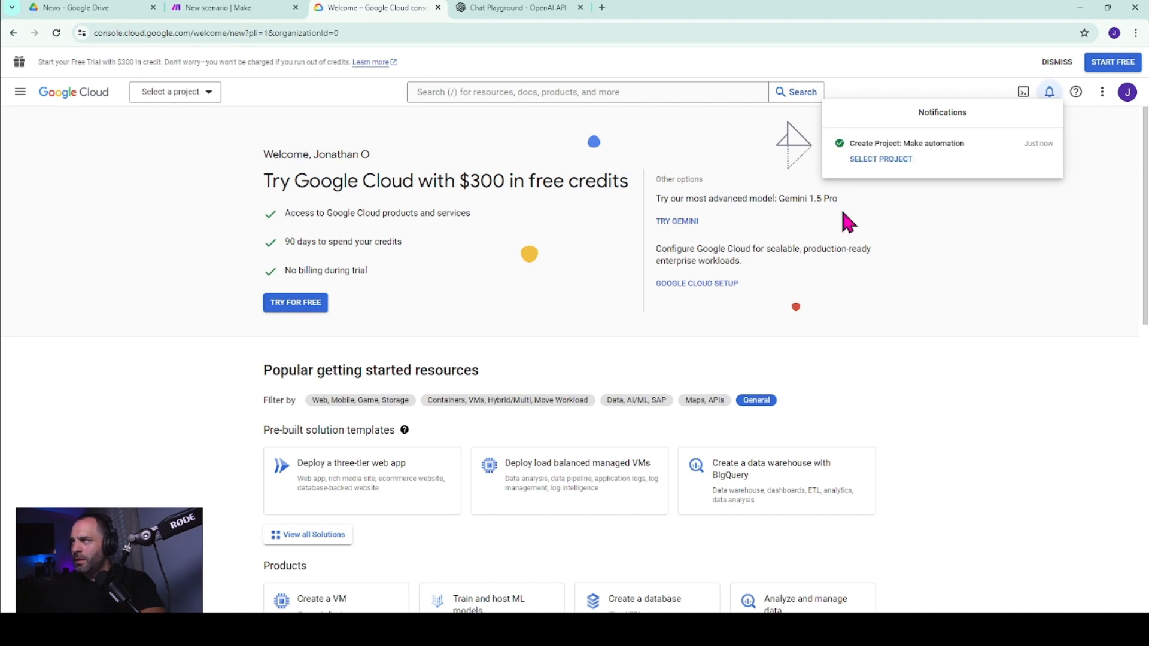
left_click(877, 158)
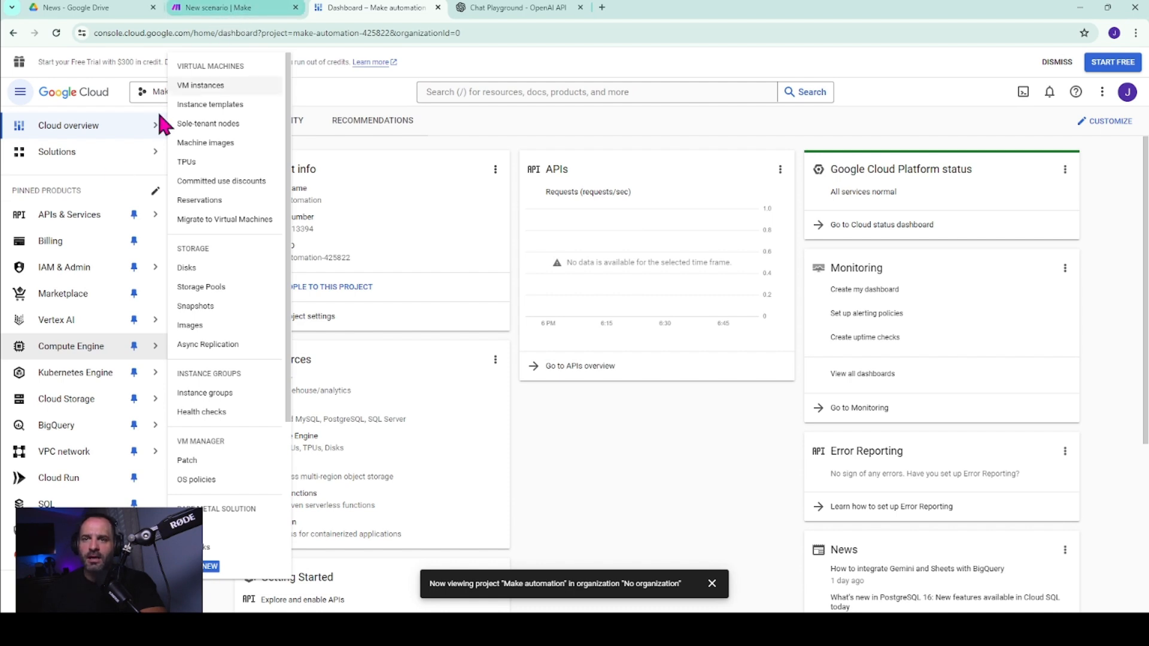
Search the project's API library for drive and enable the Google Drive API.
mouse_move(91, 219)
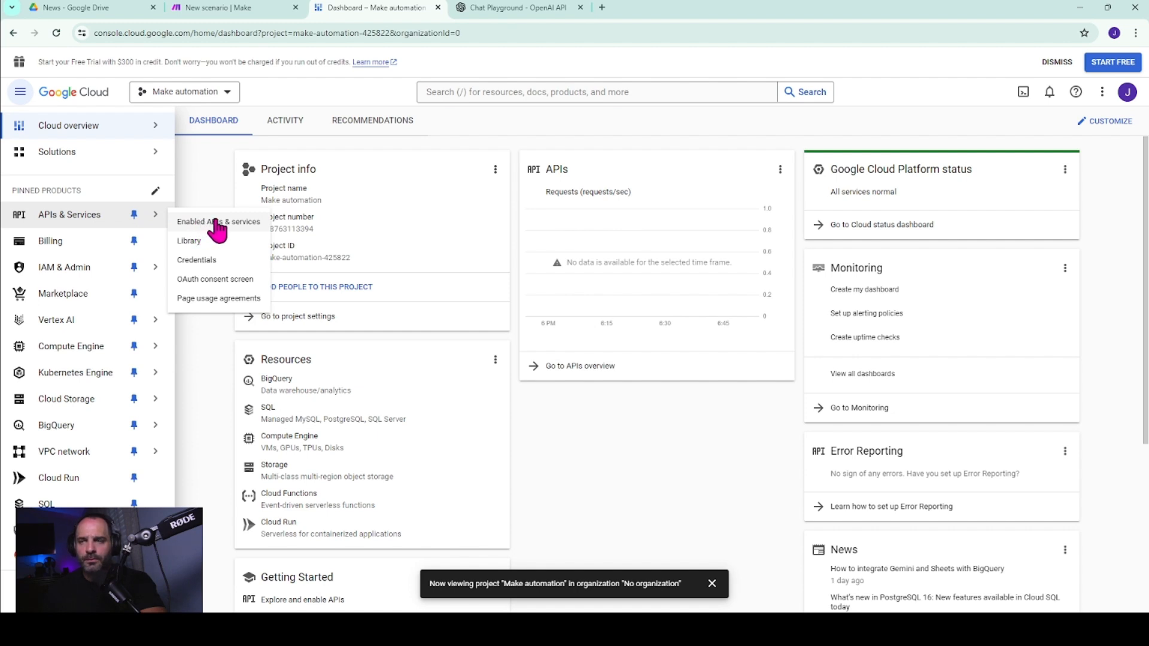
left_click(212, 240)
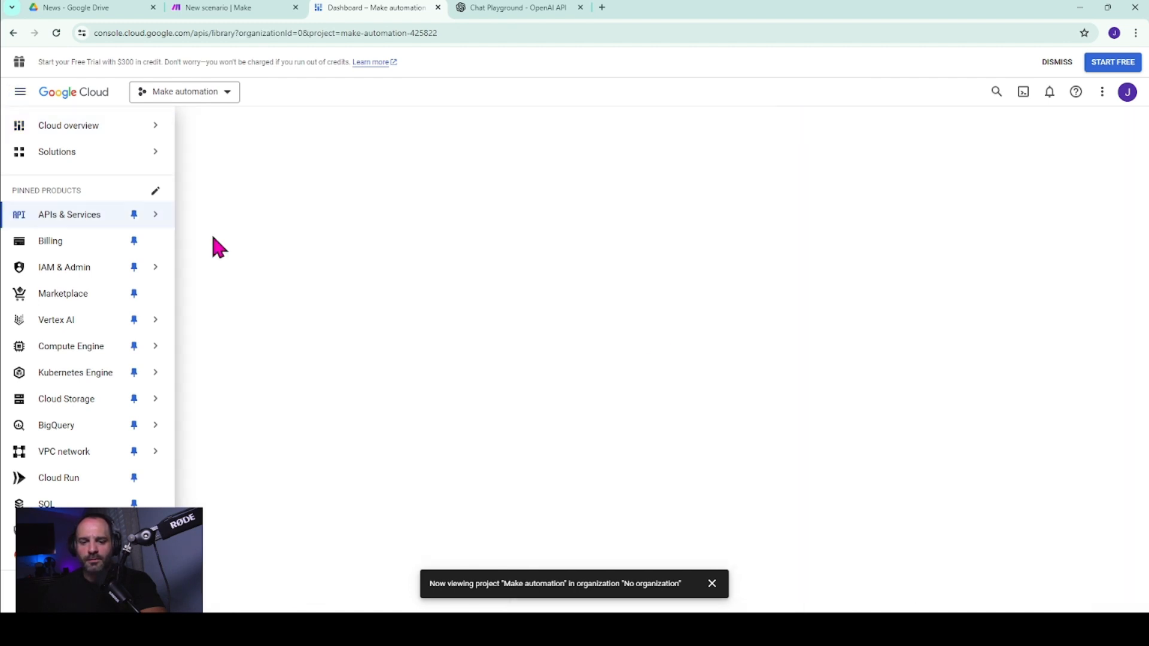
scroll(359, 281, "down", 2)
scroll(360, 284, "up", 1)
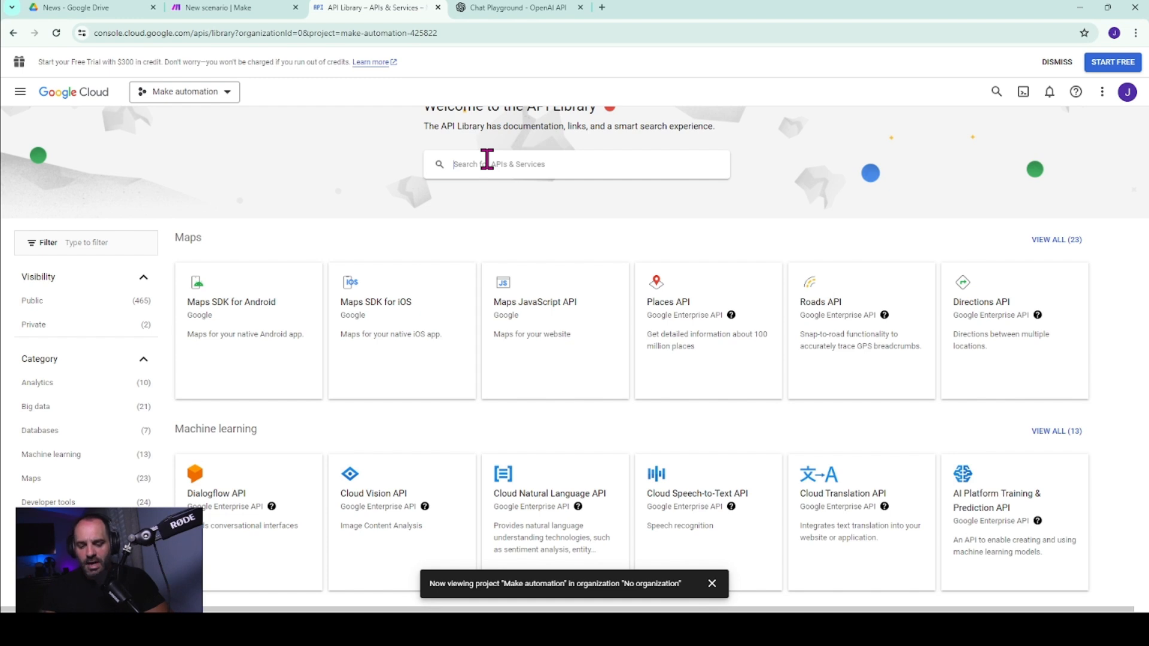
type("drive")
key("Return")
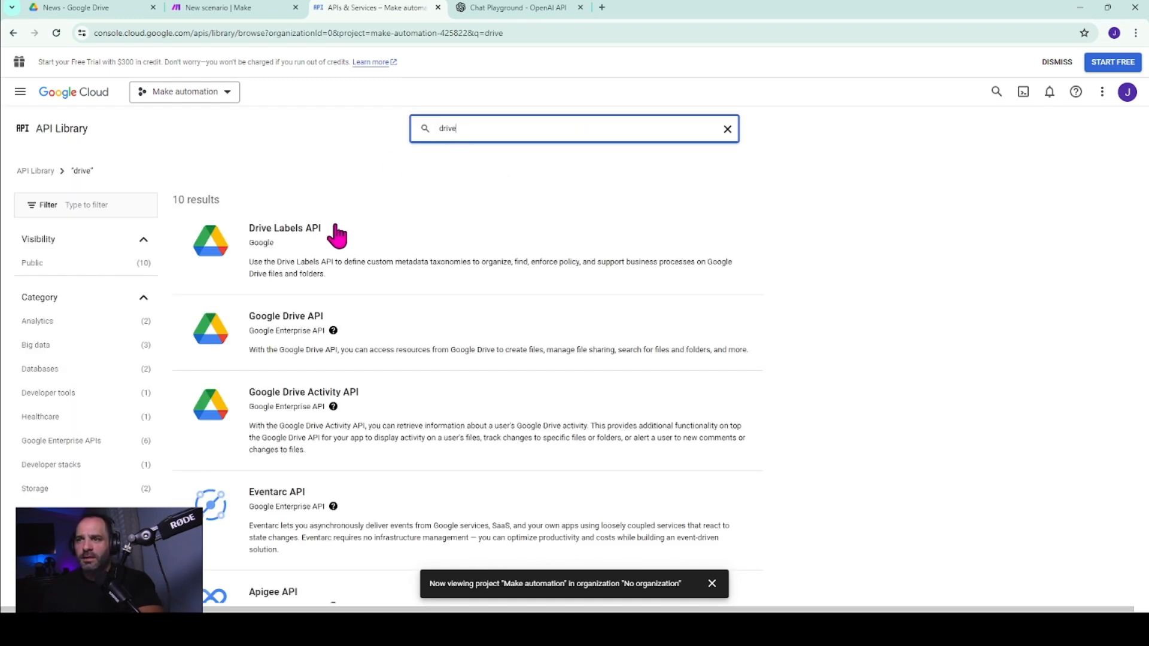
left_click(316, 332)
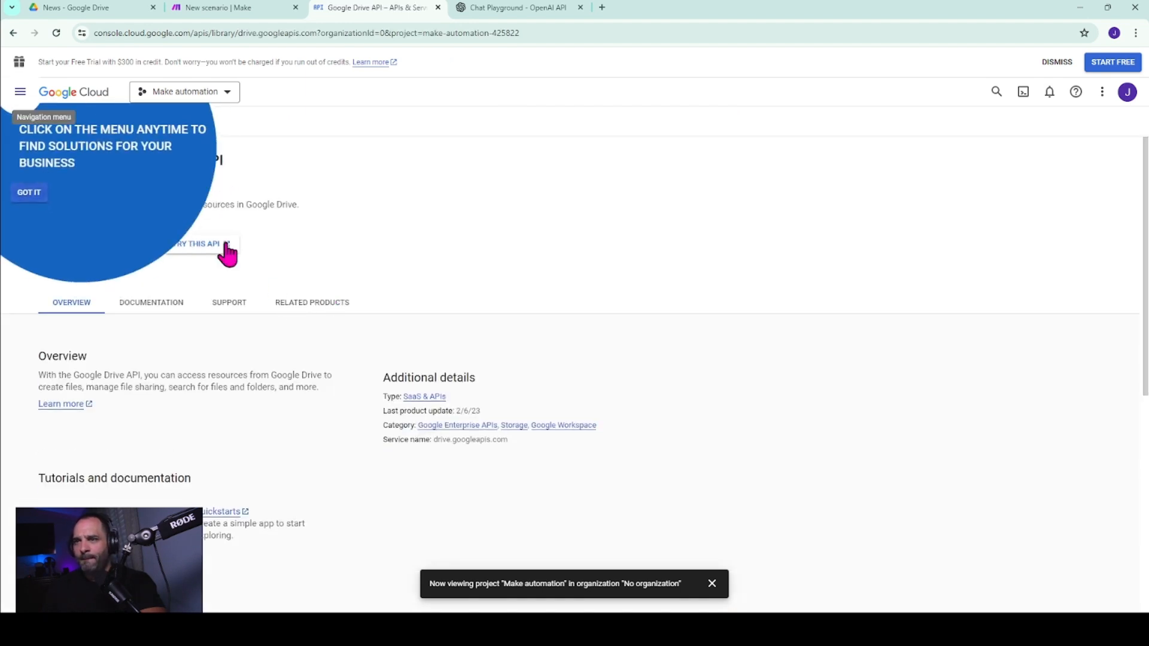
left_click(27, 196)
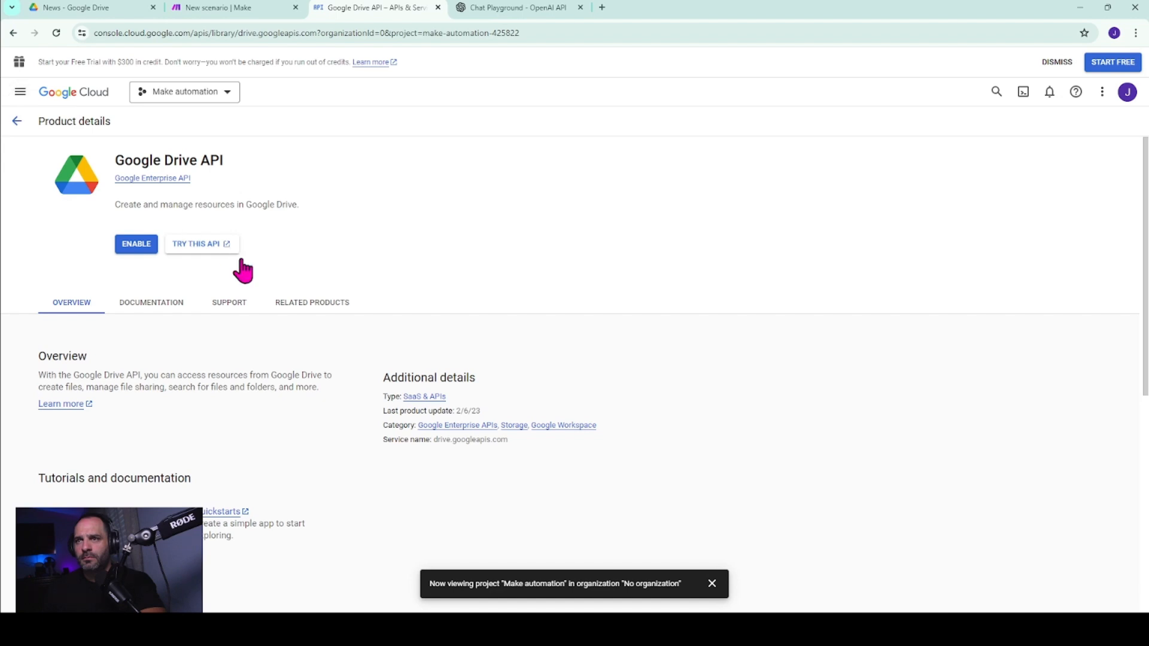
left_click(132, 246)
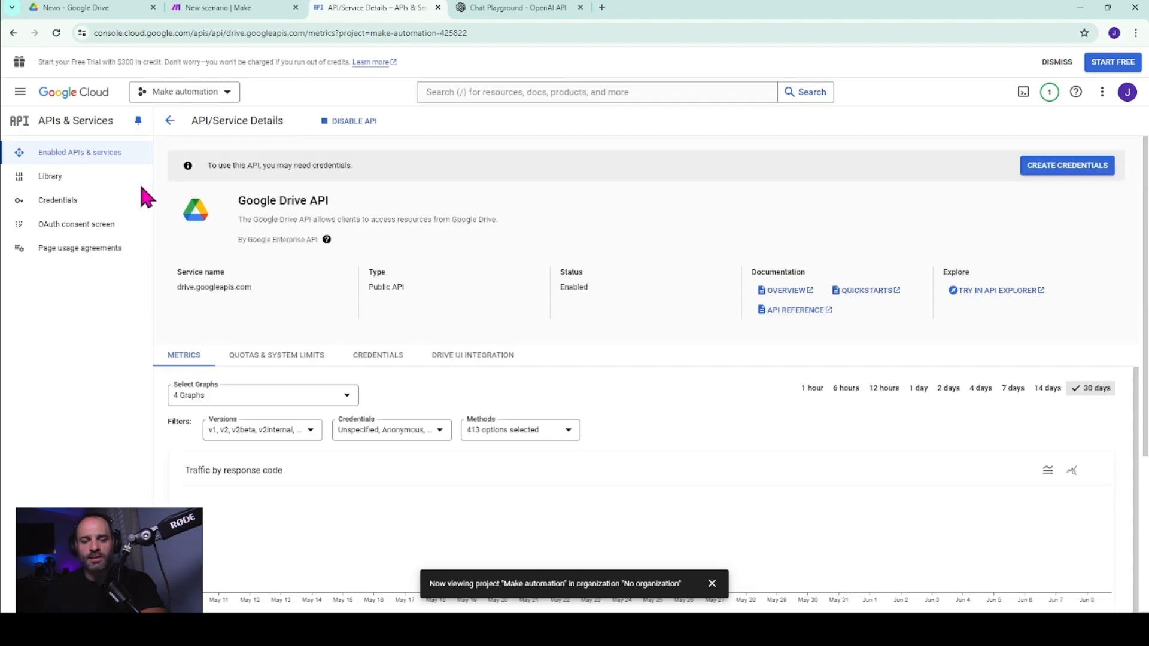
Start configuring the project's OAuth consent screen with the External user type.
left_click(75, 226)
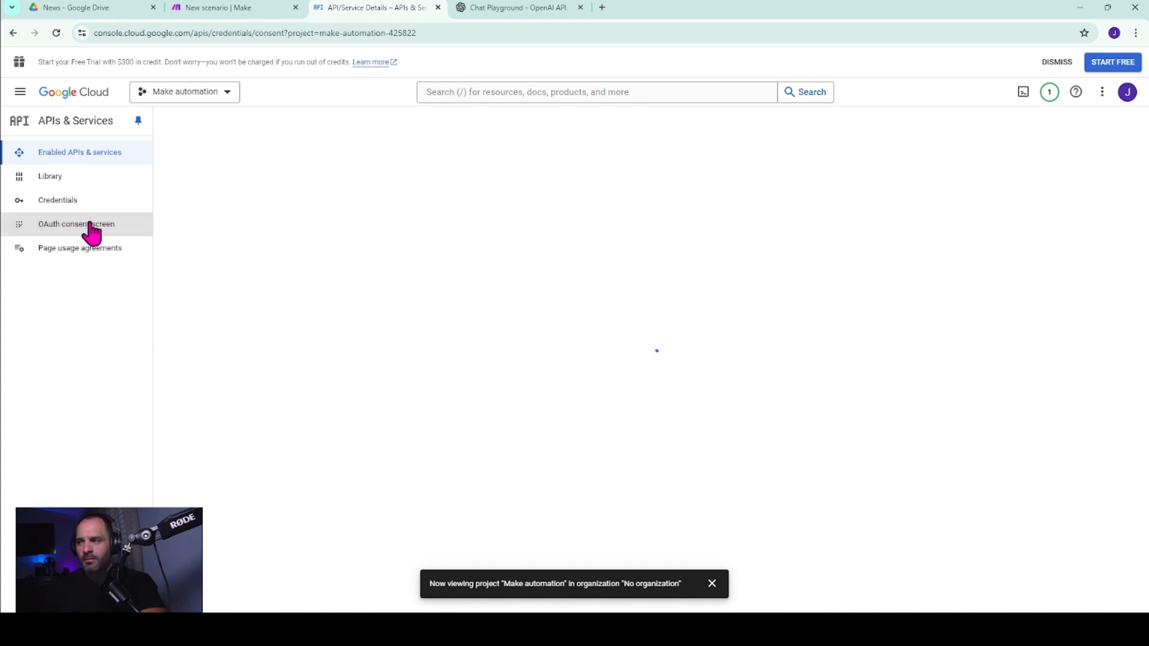
left_click(172, 270)
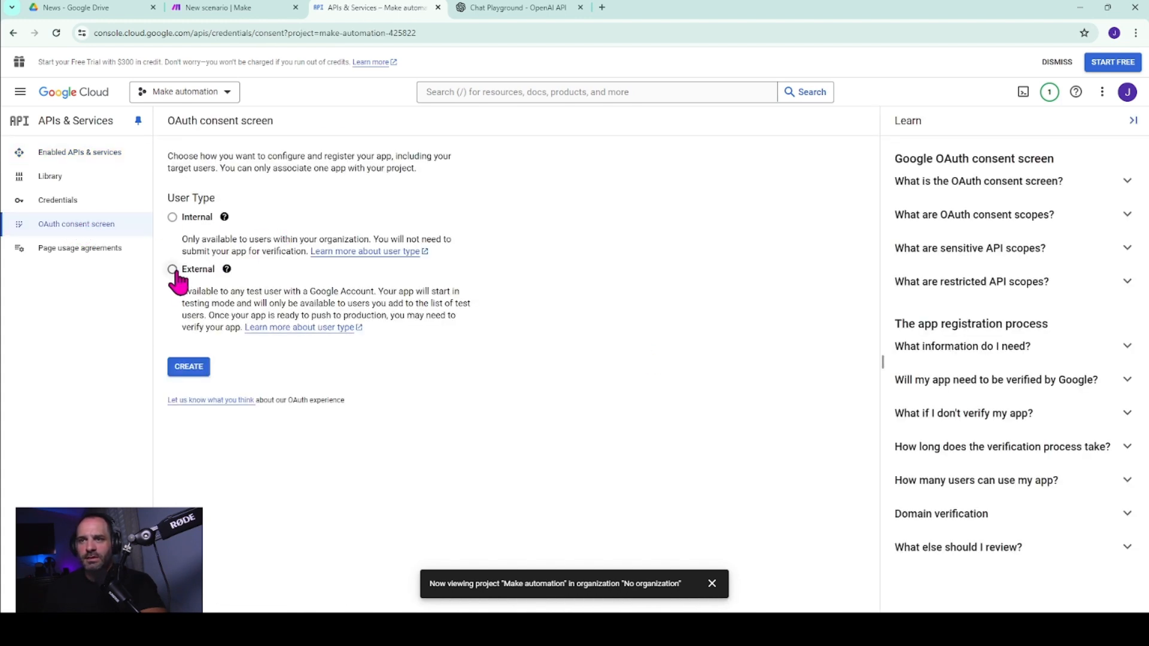
left_click(193, 370)
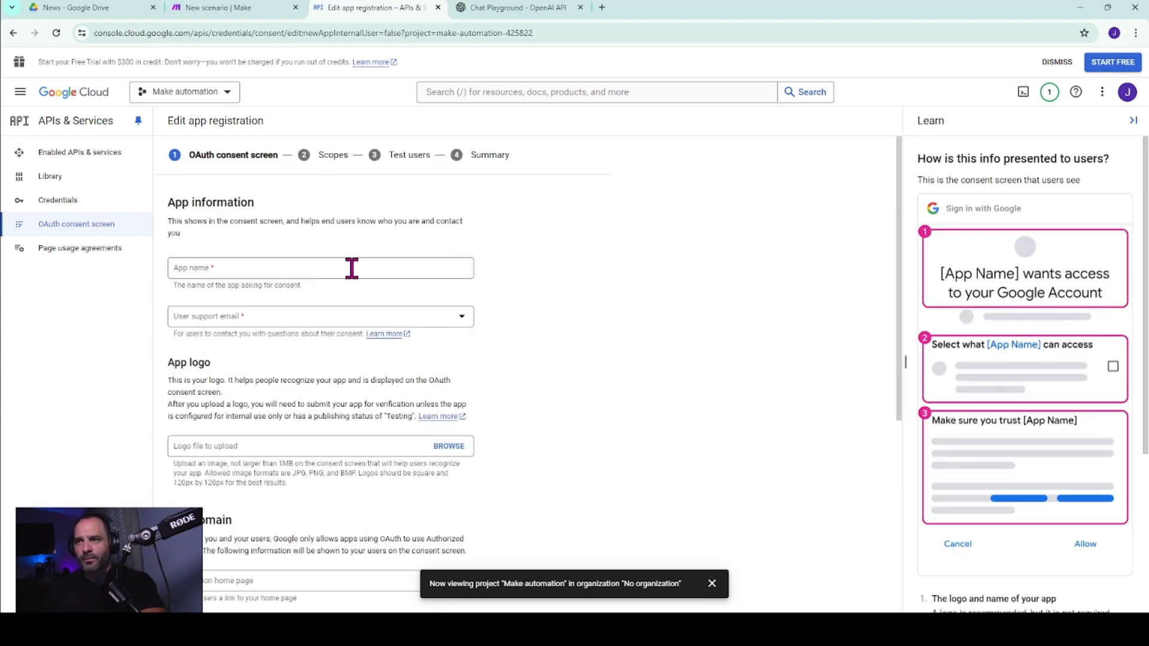
Name the app Make Automation and choose the account's own address as the user support email.
left_click(353, 269)
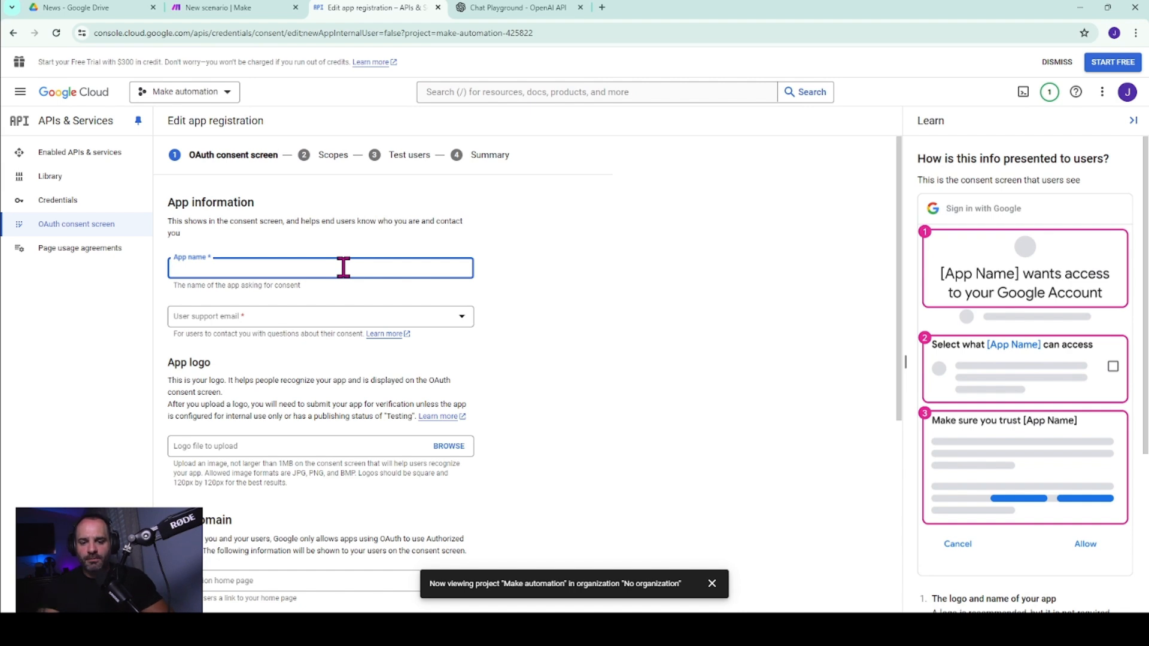
type("Make Automation")
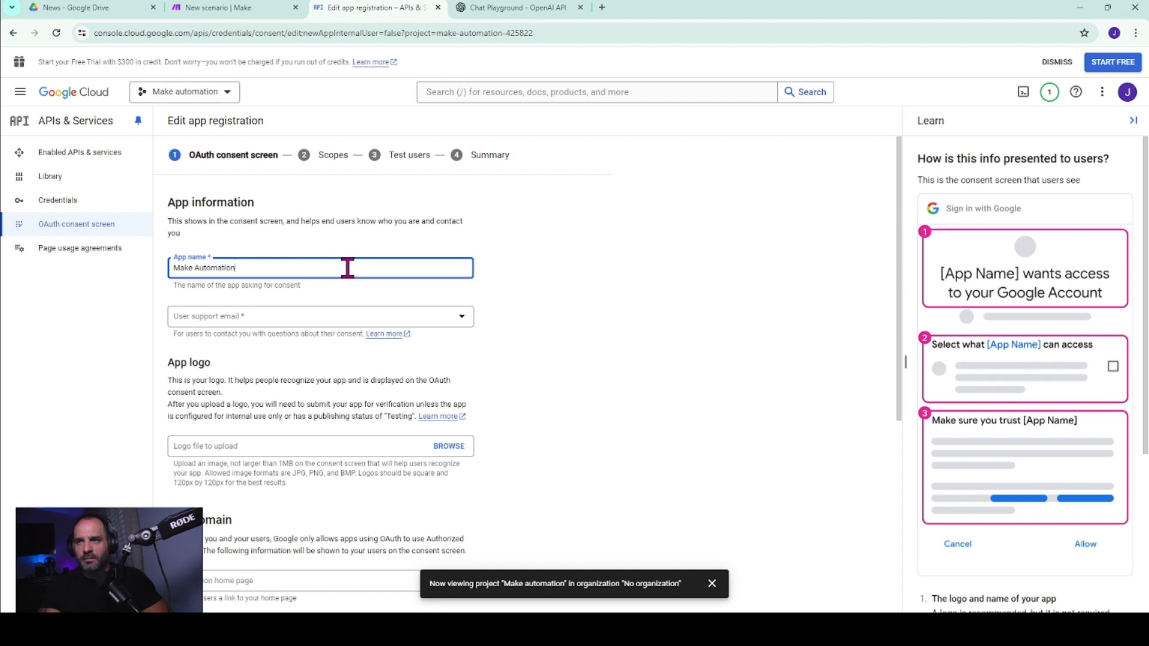
left_click(383, 316)
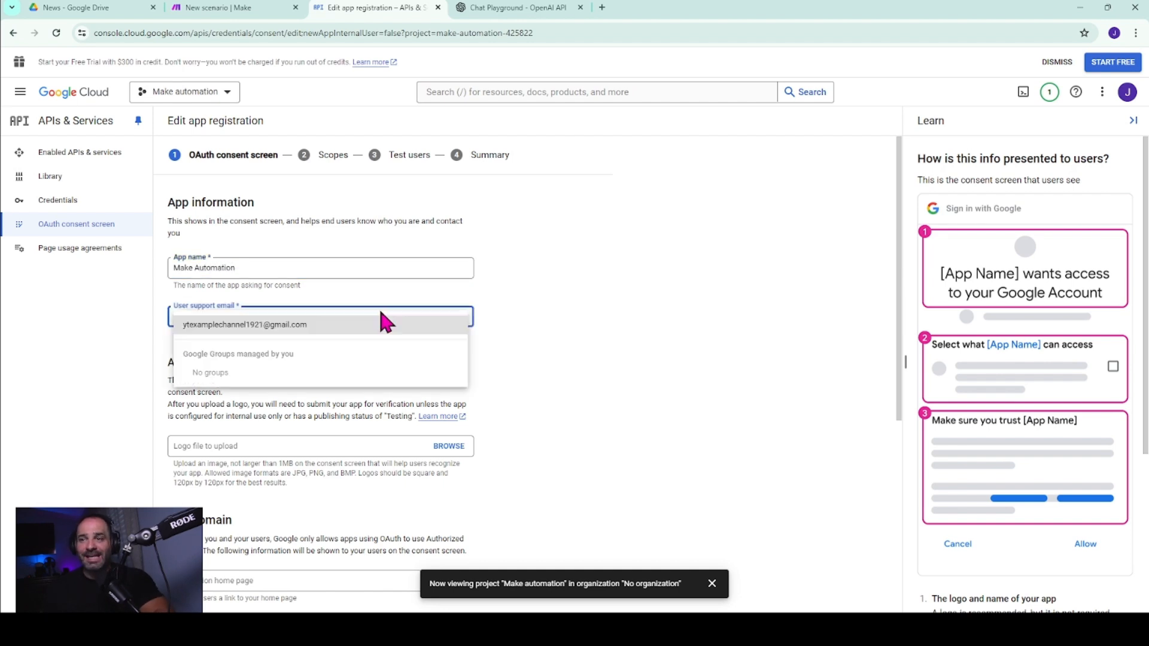
left_click(311, 327)
Add make.com and integromat.com as the app's authorized domains.
scroll(623, 333, "down", 3)
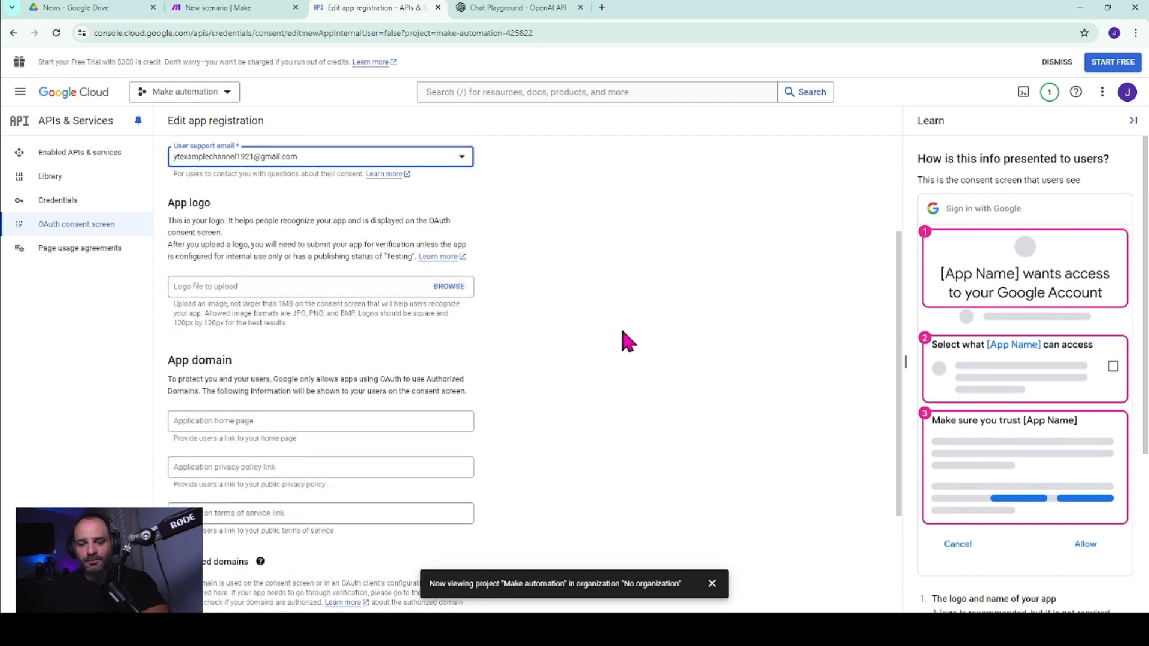
scroll(623, 332, "down", 3)
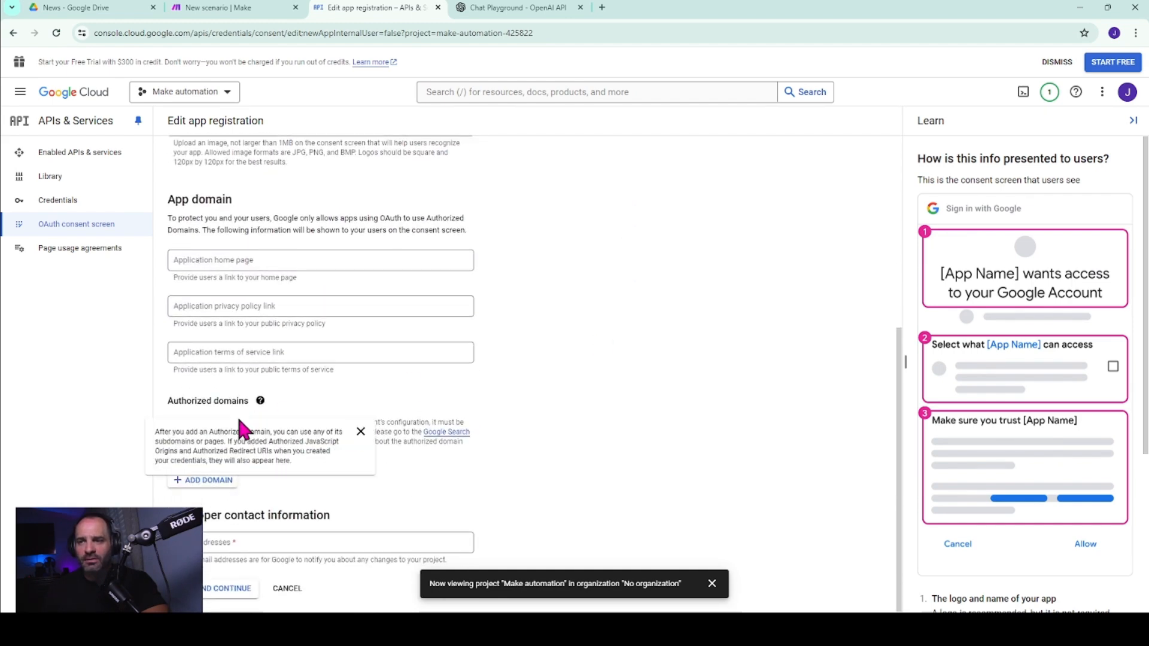
scroll(323, 251, "up", 3)
scroll(300, 260, "down", 3)
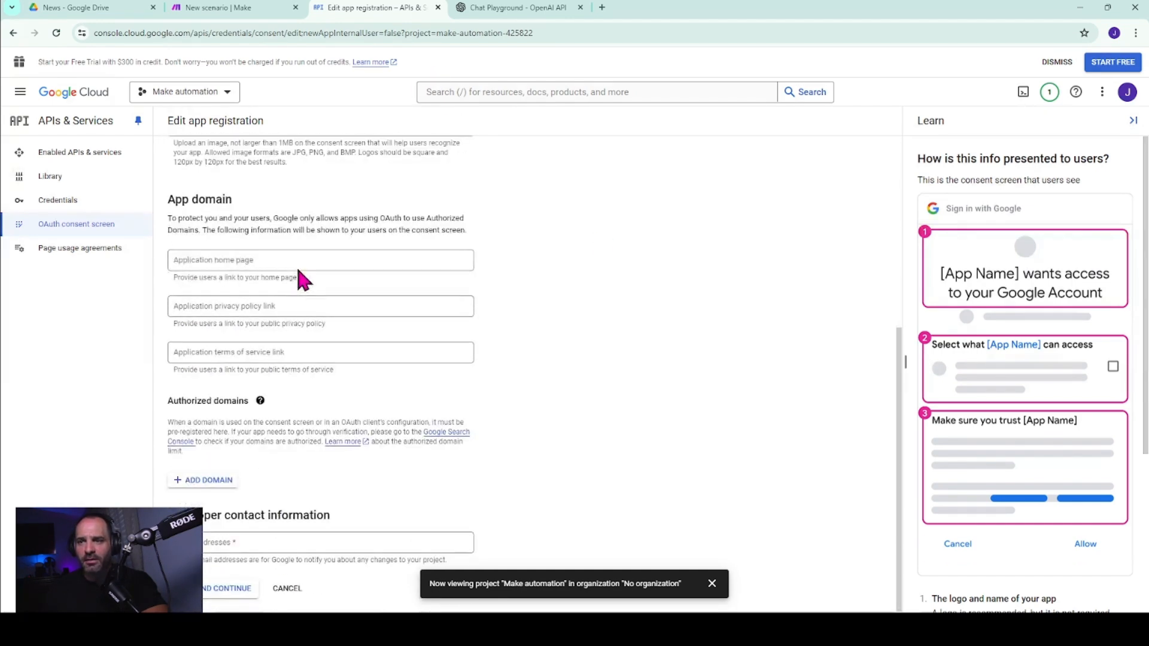
left_click(202, 481)
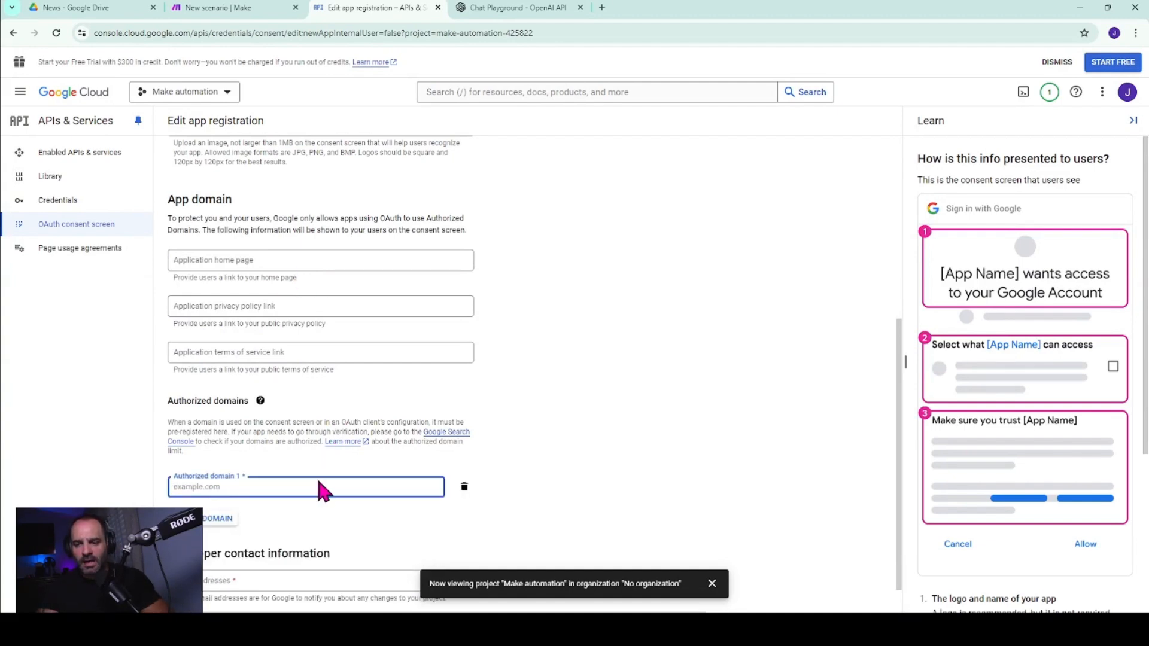
type("make.com")
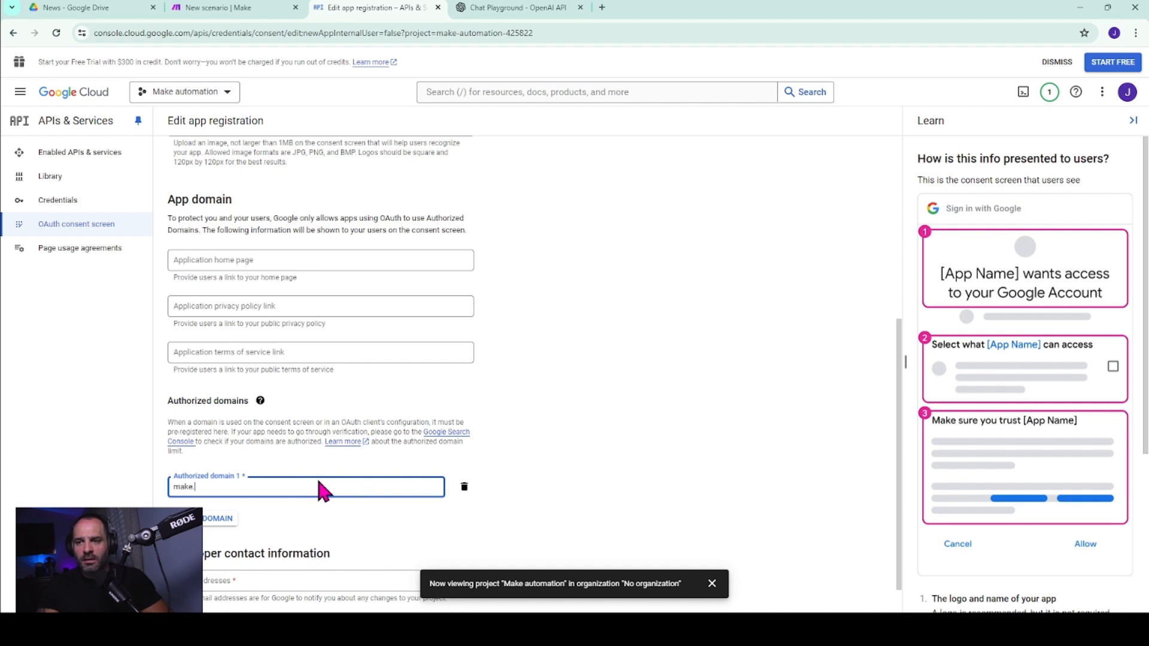
left_click(225, 519)
scroll(243, 497, "down", 1)
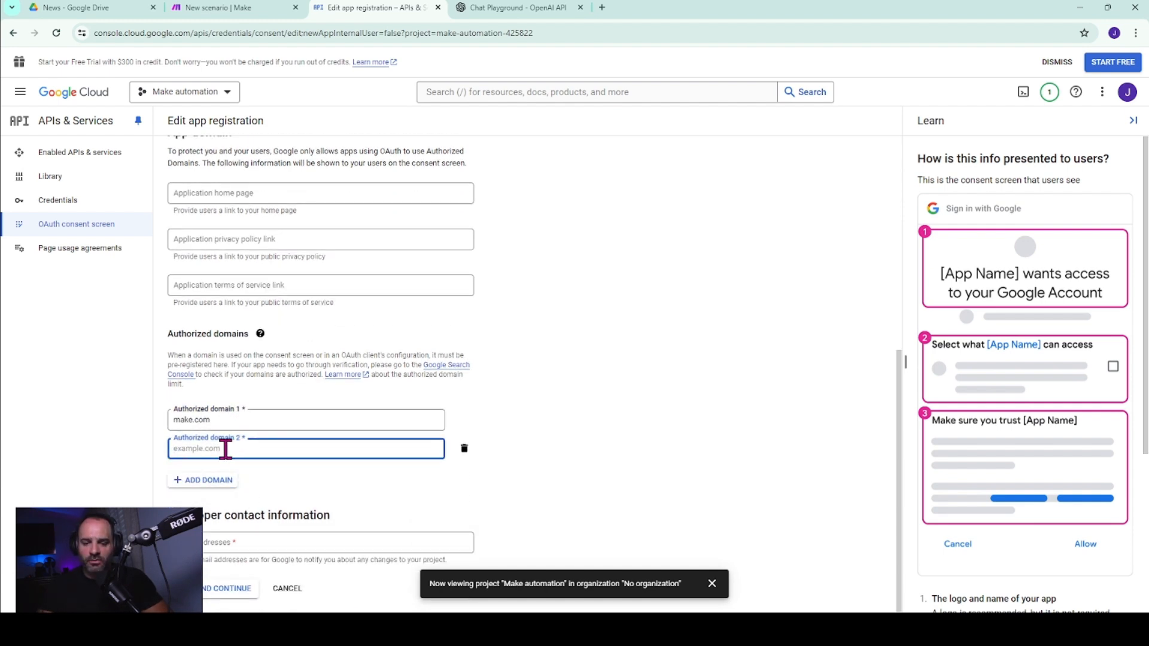
type("integromat")
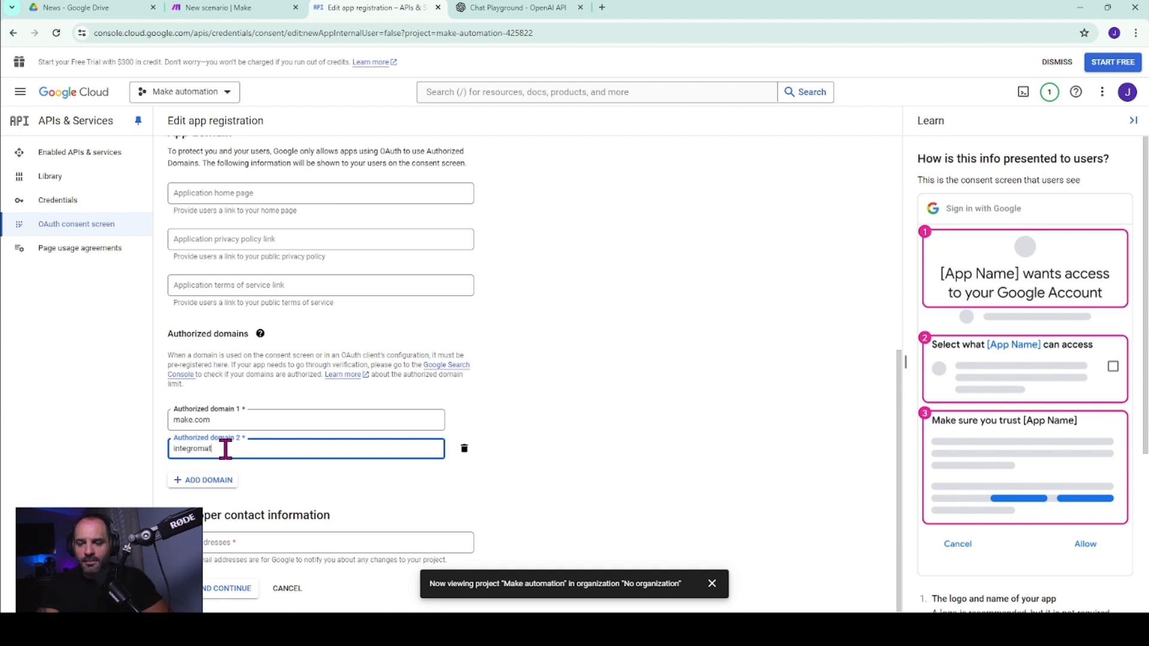
type(".com")
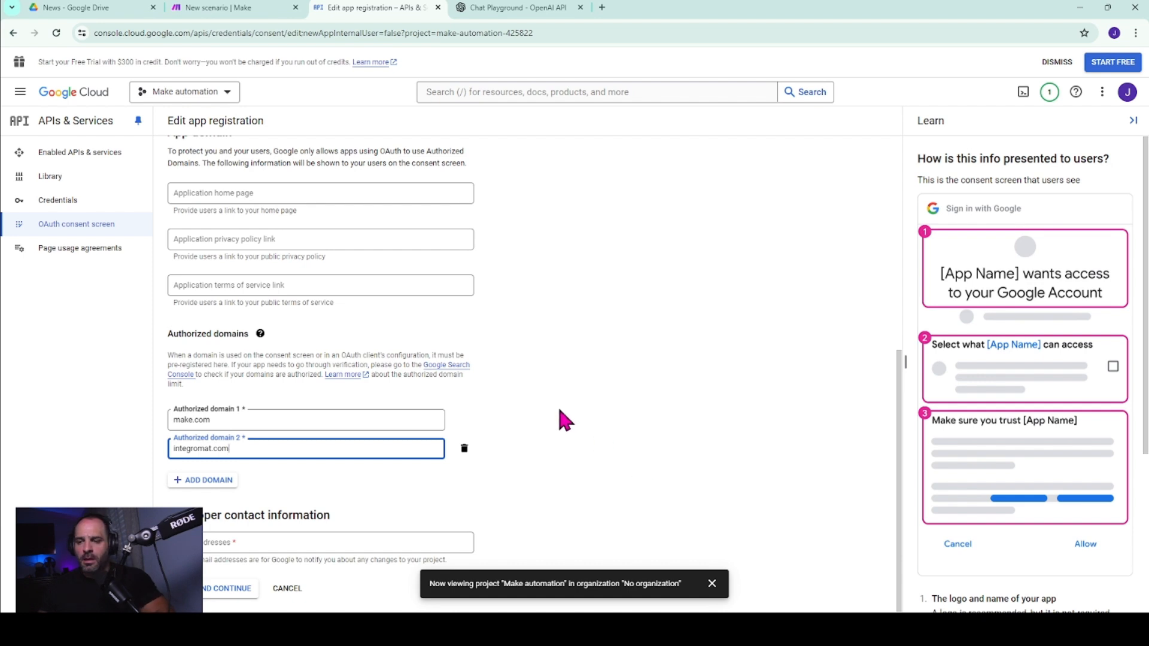
left_click(516, 410)
Copy the signed-in account's email address into the developer contact information, then save and continue to the scopes.
left_click(342, 542)
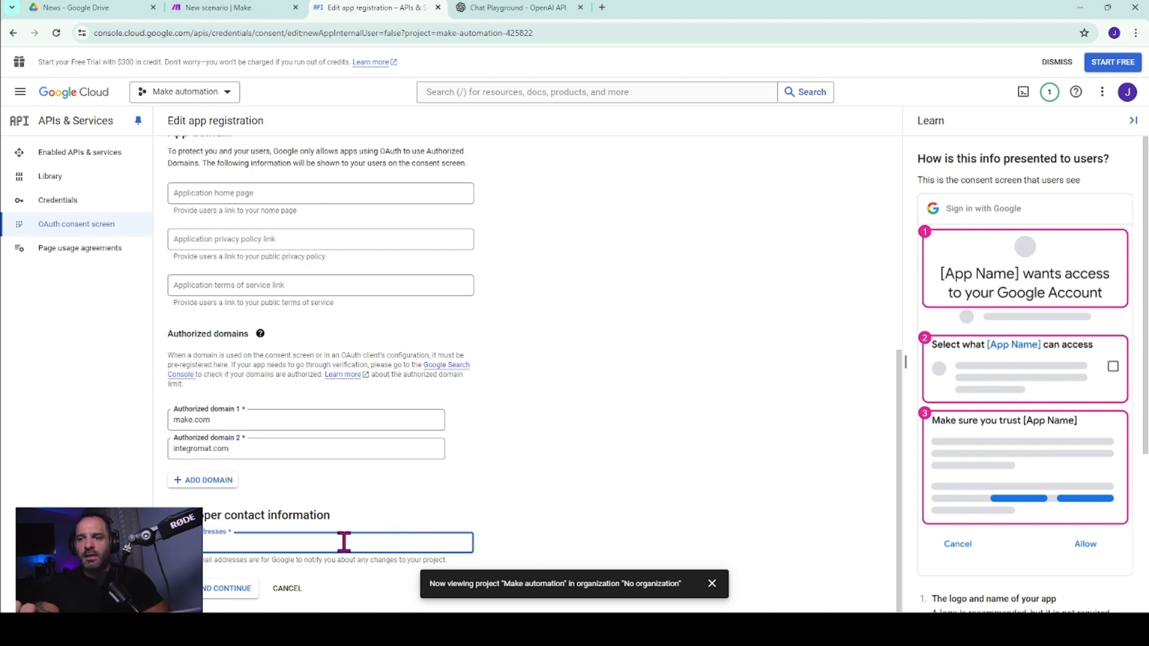
left_click(1128, 92)
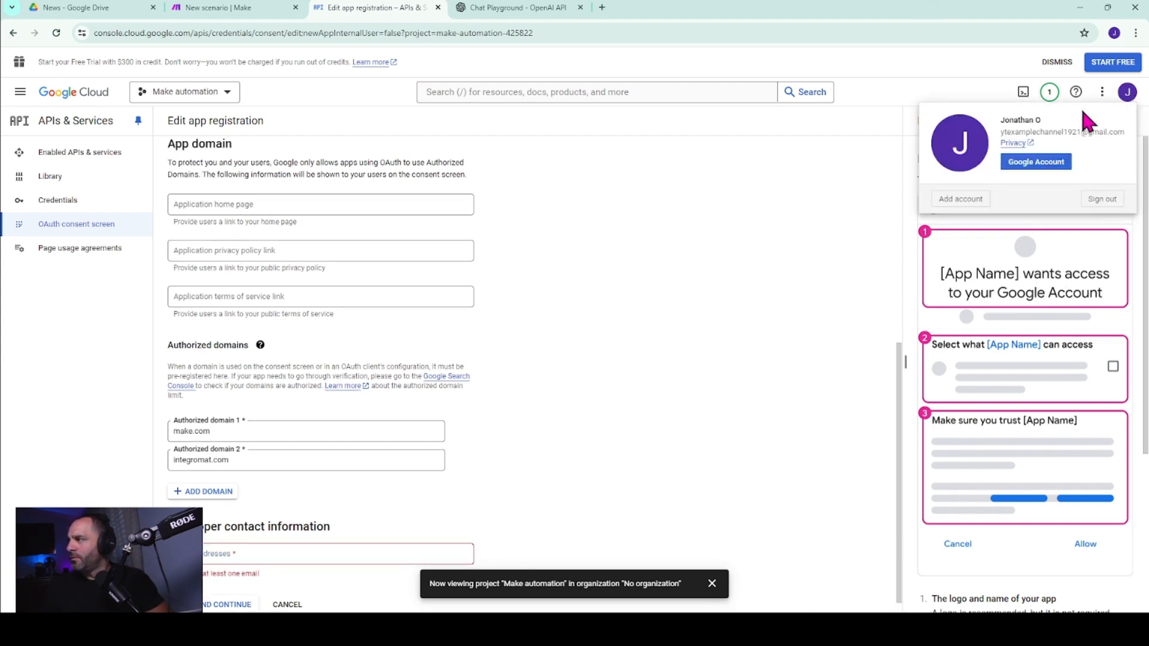
left_click_drag(1000, 133, 1118, 144)
key("ctrl+c")
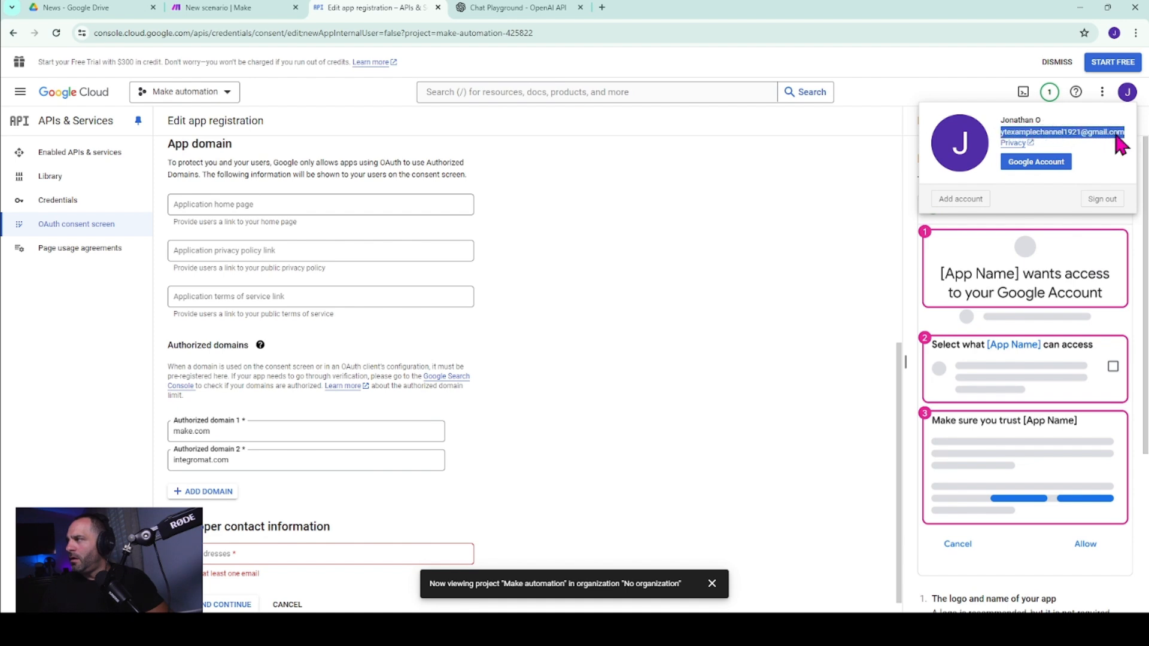
left_click(228, 561)
left_click(220, 552)
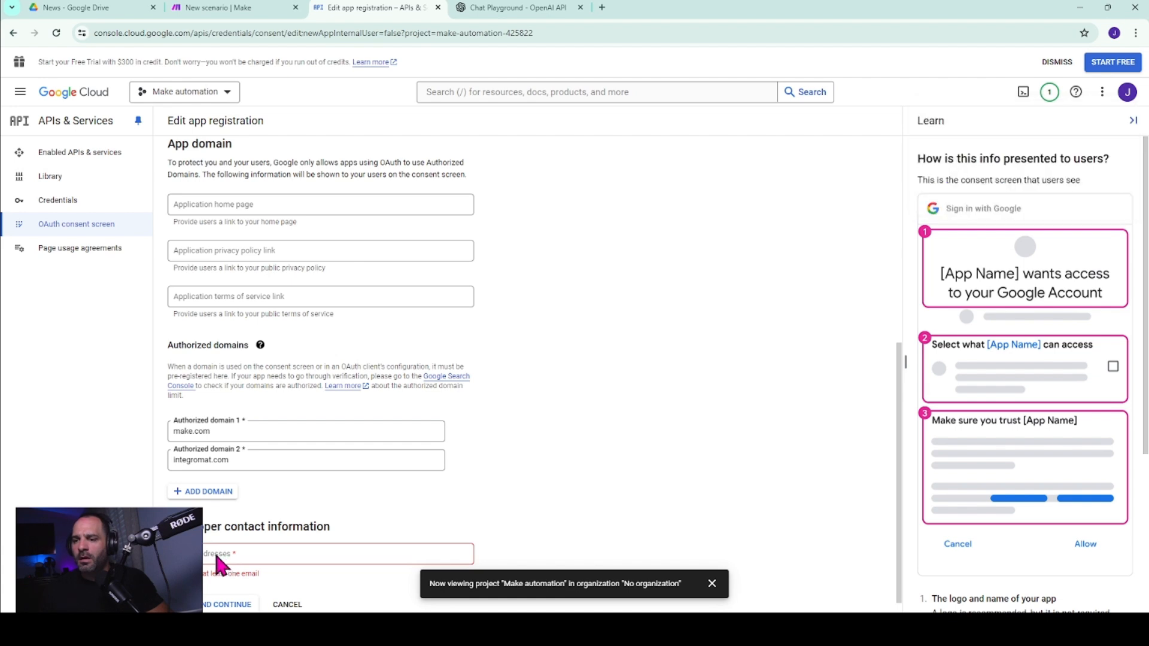
left_click(213, 550)
key("ctrl+v")
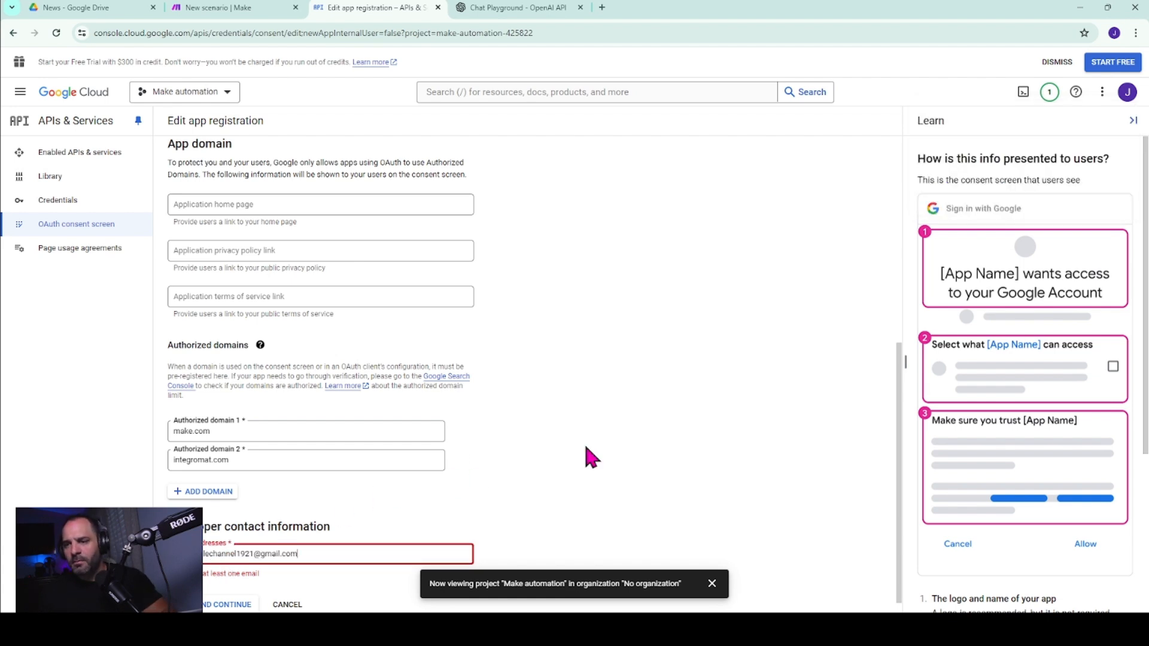
left_click(664, 414)
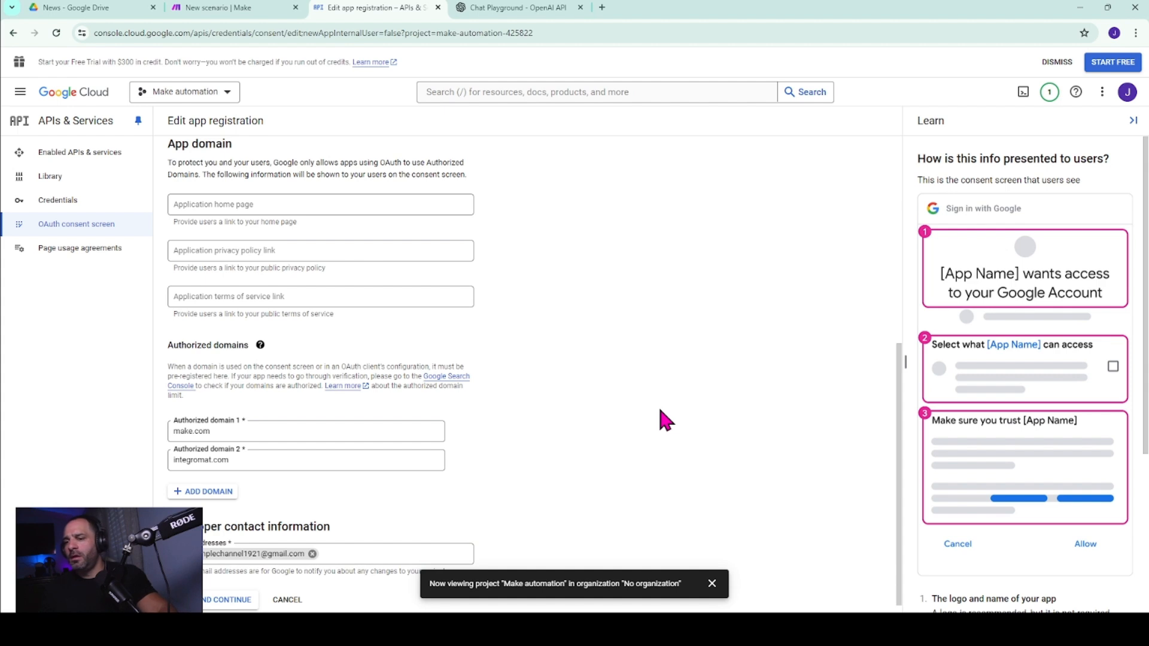
left_click(229, 602)
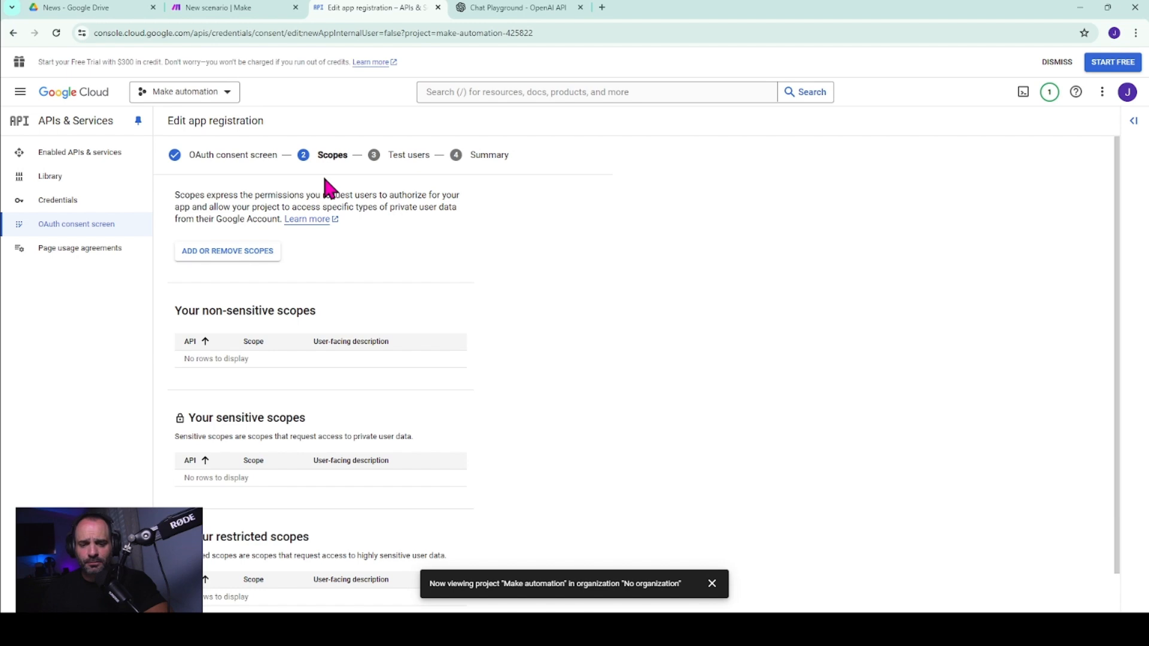
Add every scope on the list's first page to the app, then save and continue to the test users.
left_click(241, 251)
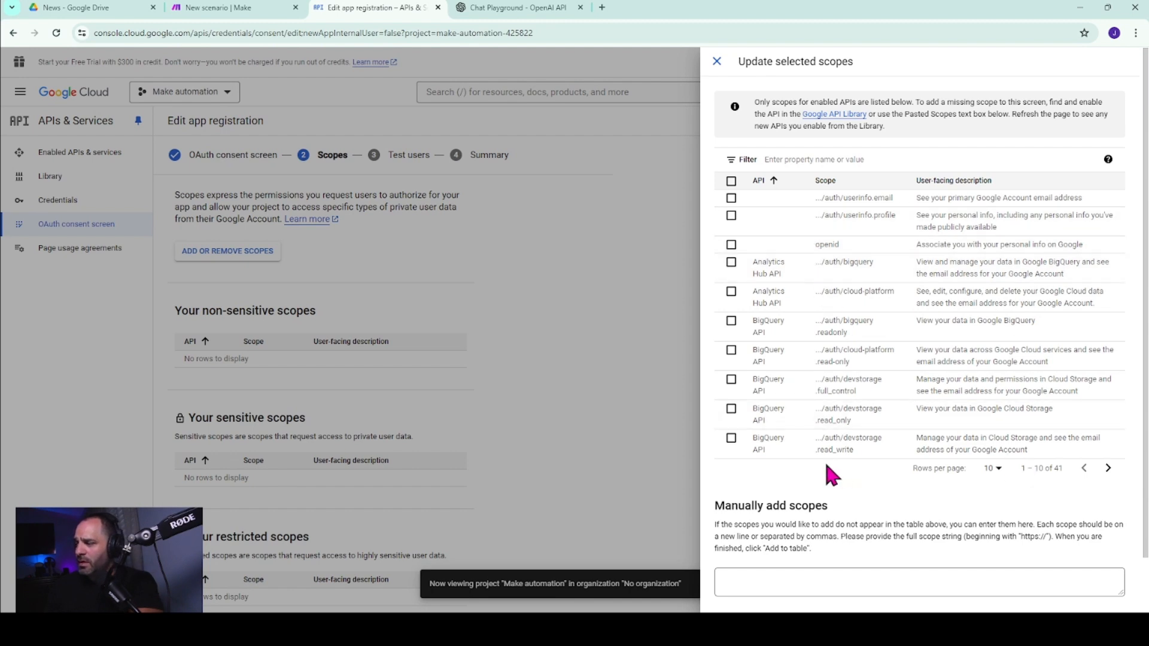
left_click(731, 181)
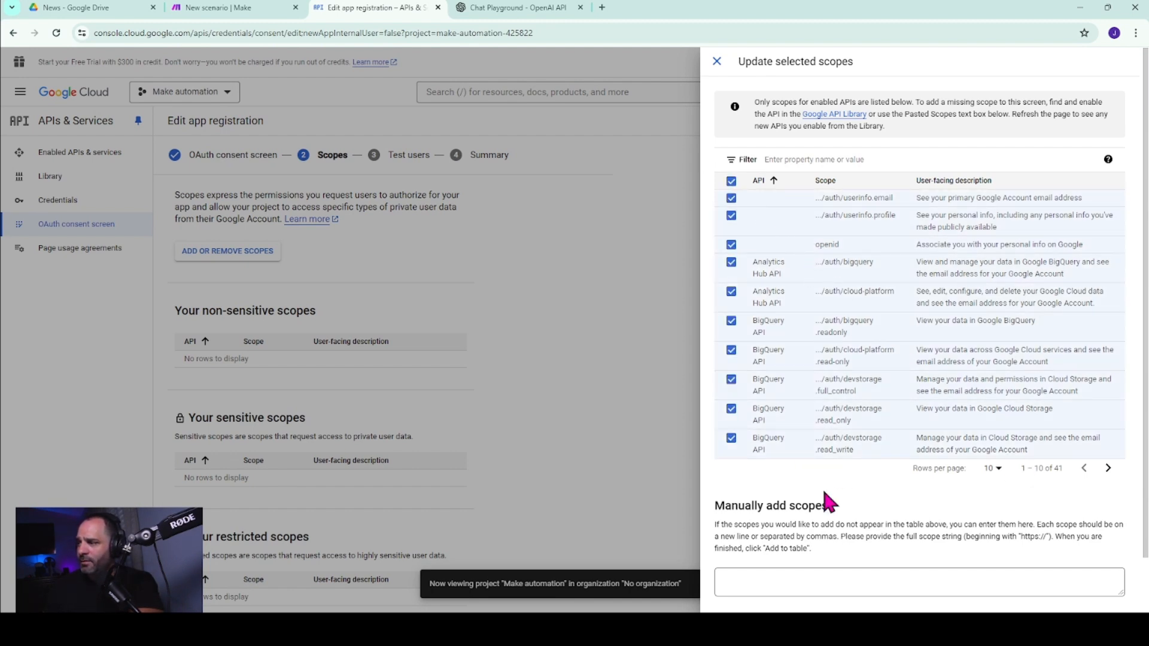
scroll(838, 335, "down", 1)
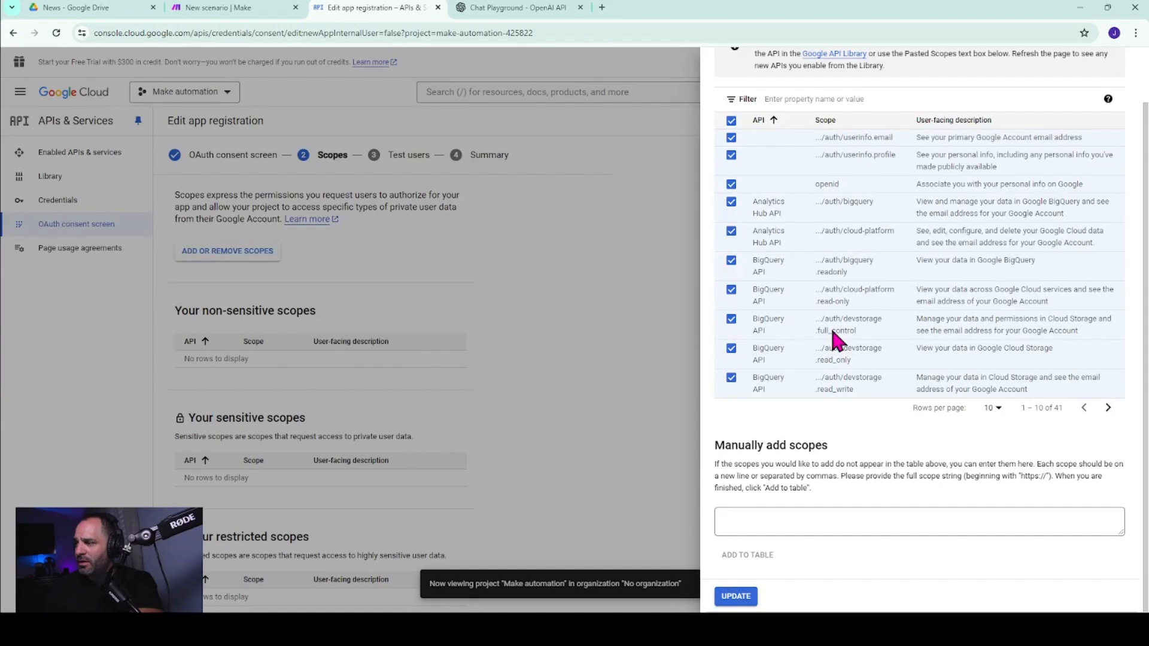
left_click(735, 596)
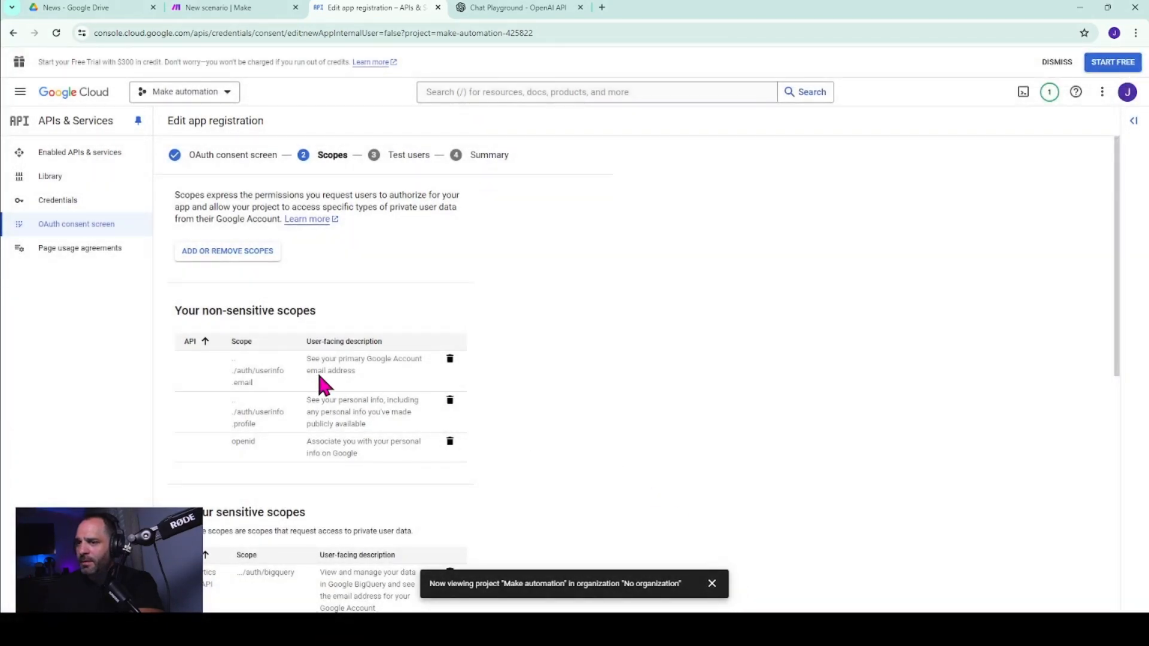
scroll(374, 429, "down", 7)
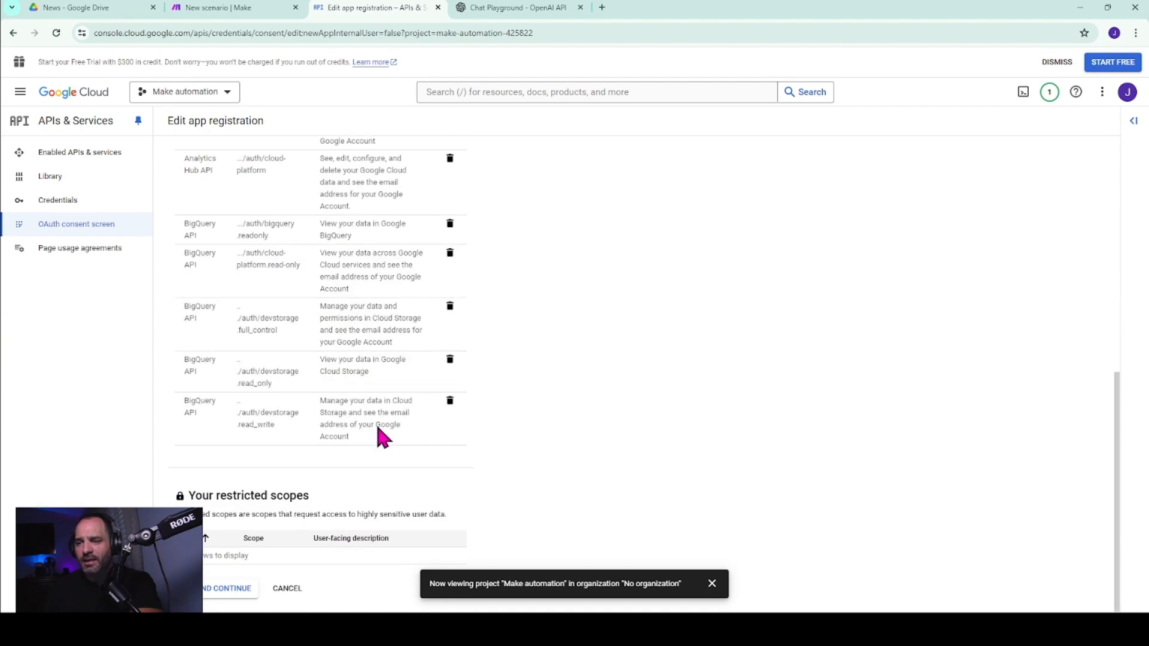
left_click(237, 590)
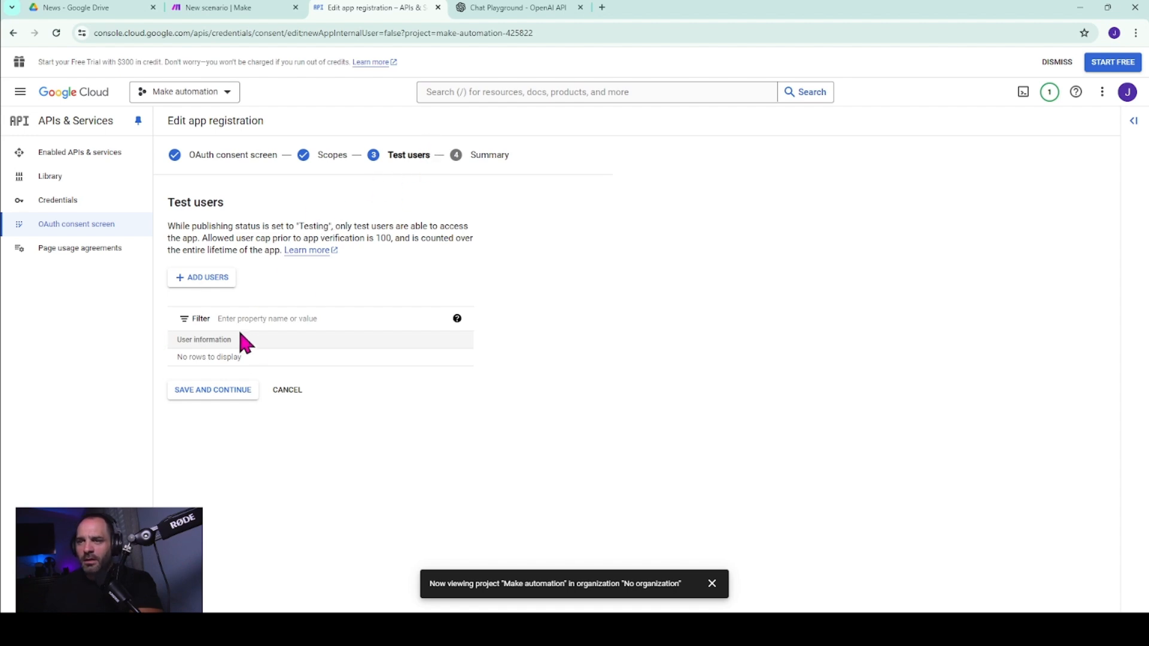
Add the account's own email address as a test user, then save and continue to the summary.
left_click(218, 286)
left_click(783, 175)
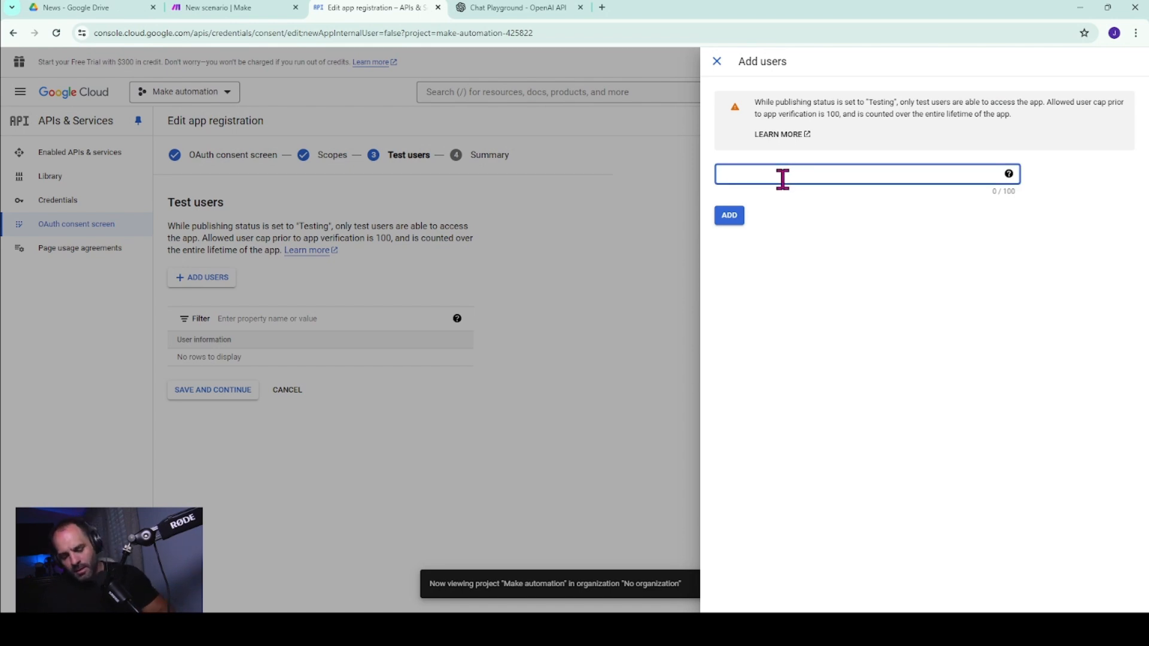
key("ctrl+v")
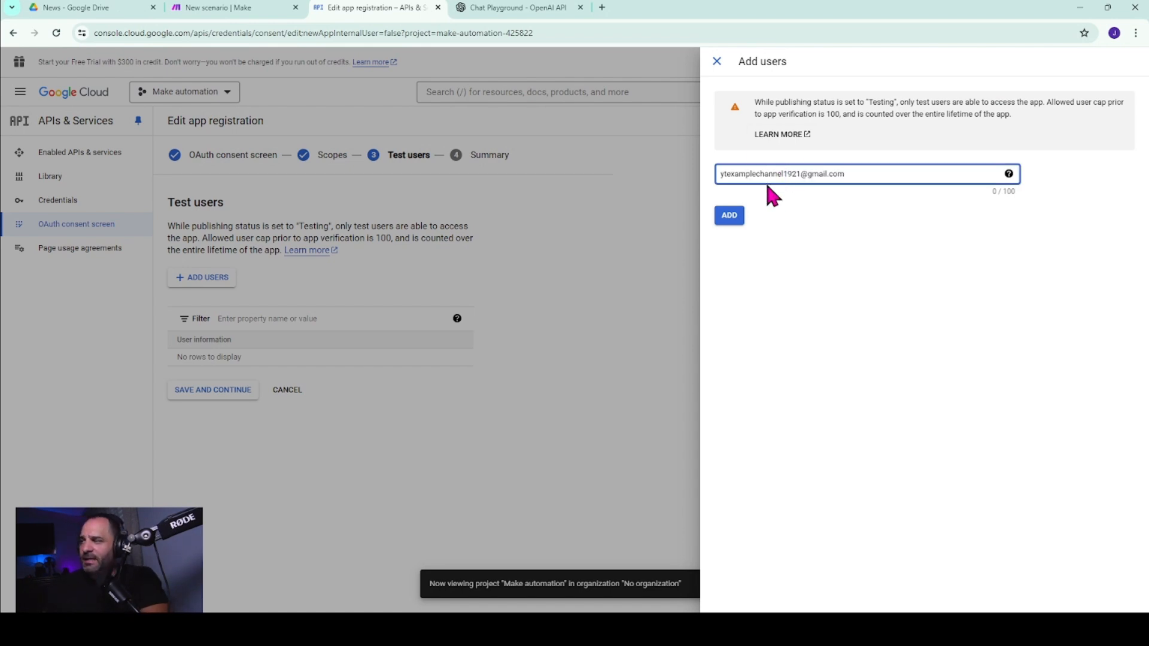
left_click(729, 217)
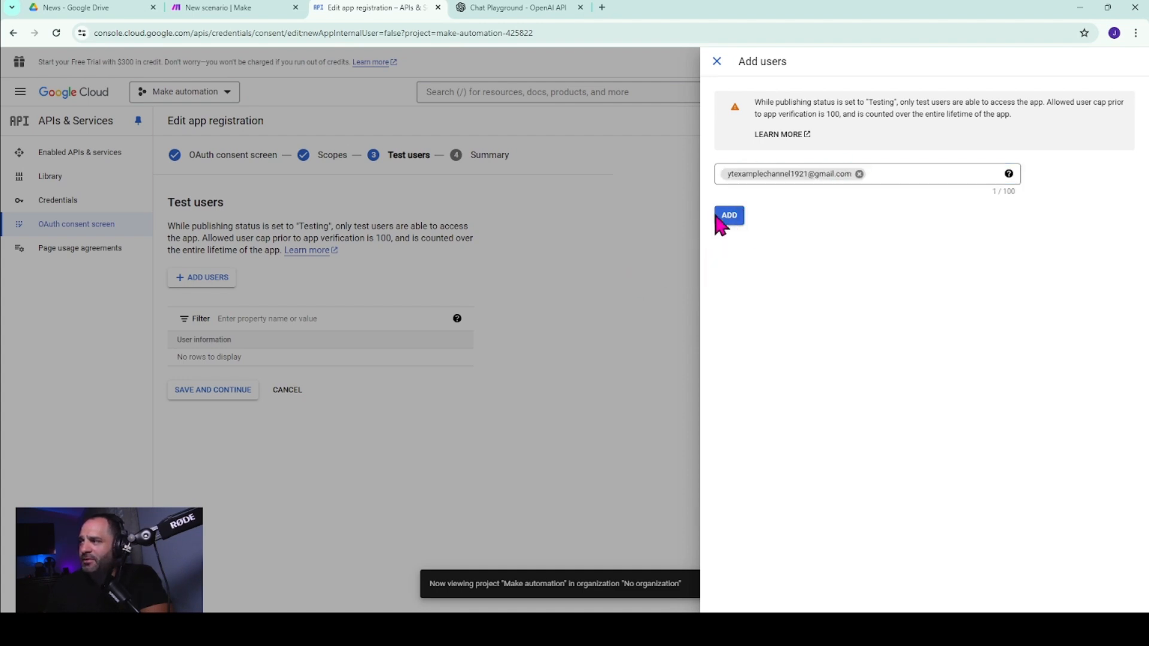
left_click(729, 217)
left_click(218, 395)
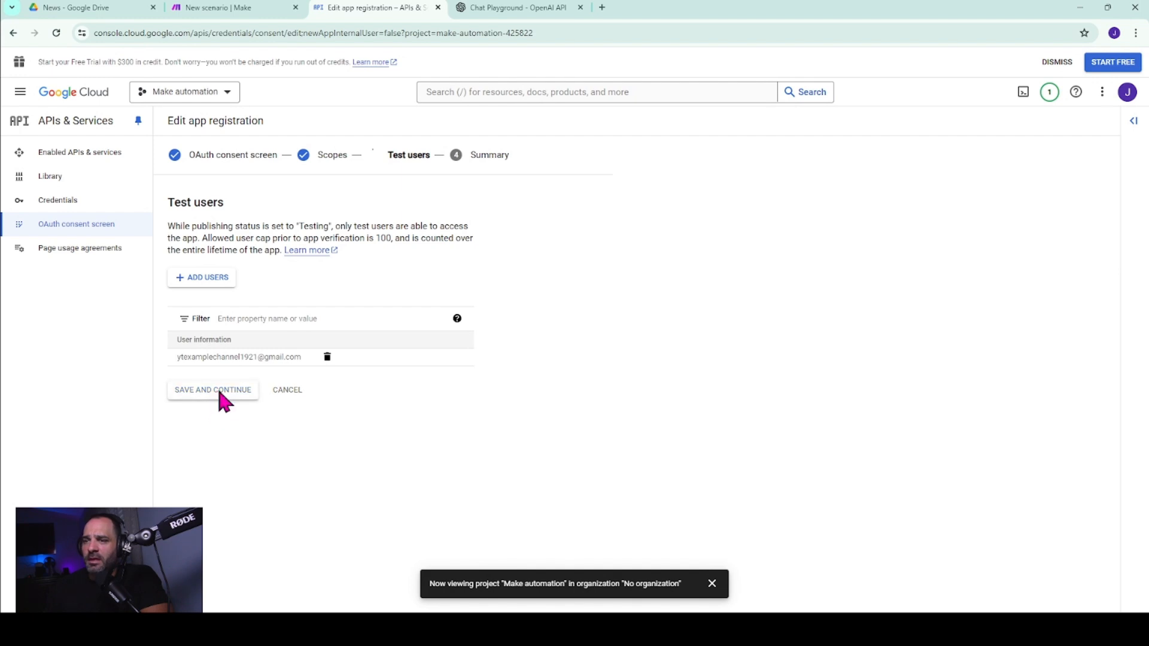
scroll(404, 293, "down", 10)
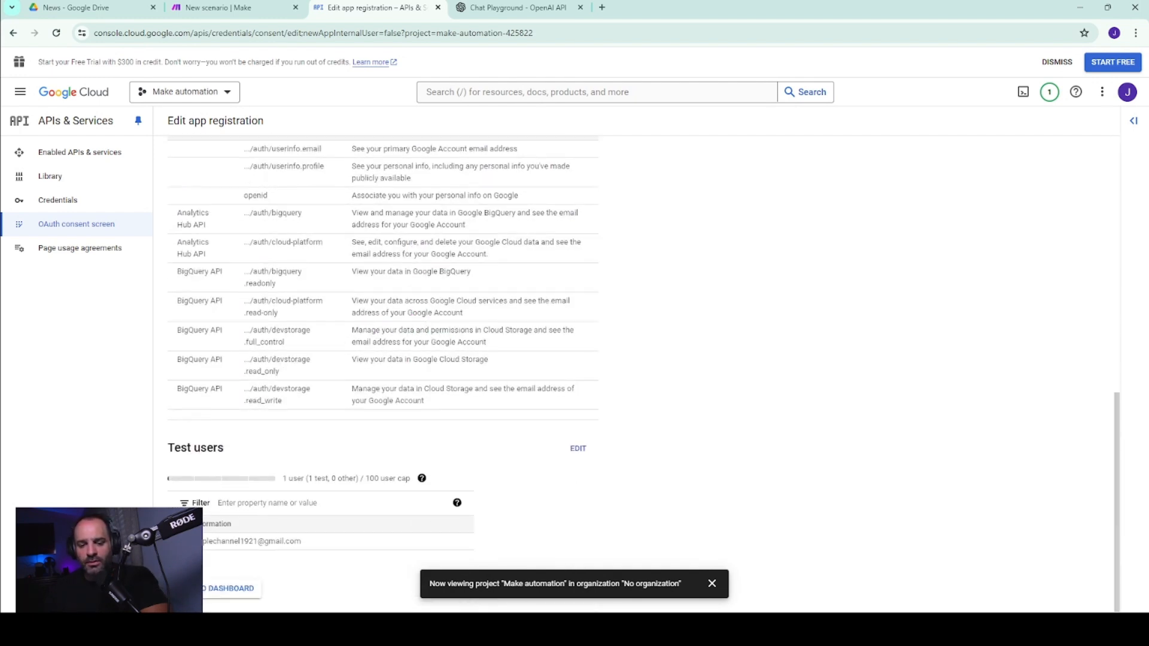
Start a new OAuth client ID credential with the Web application type and name it Make.
left_click(67, 204)
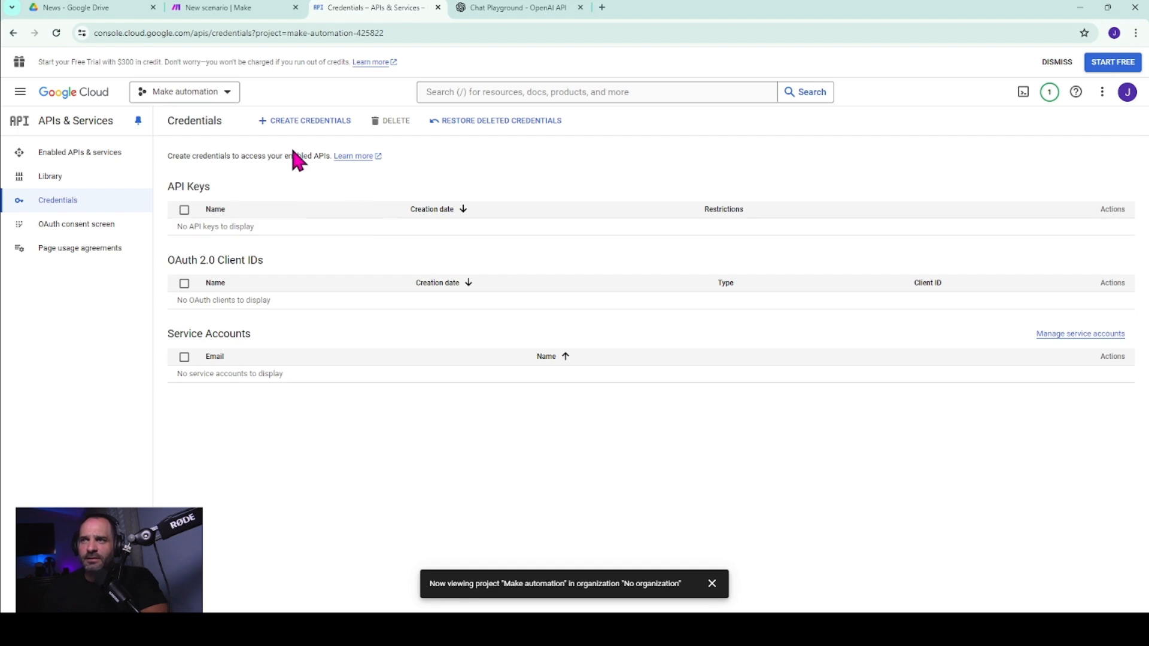
left_click(298, 122)
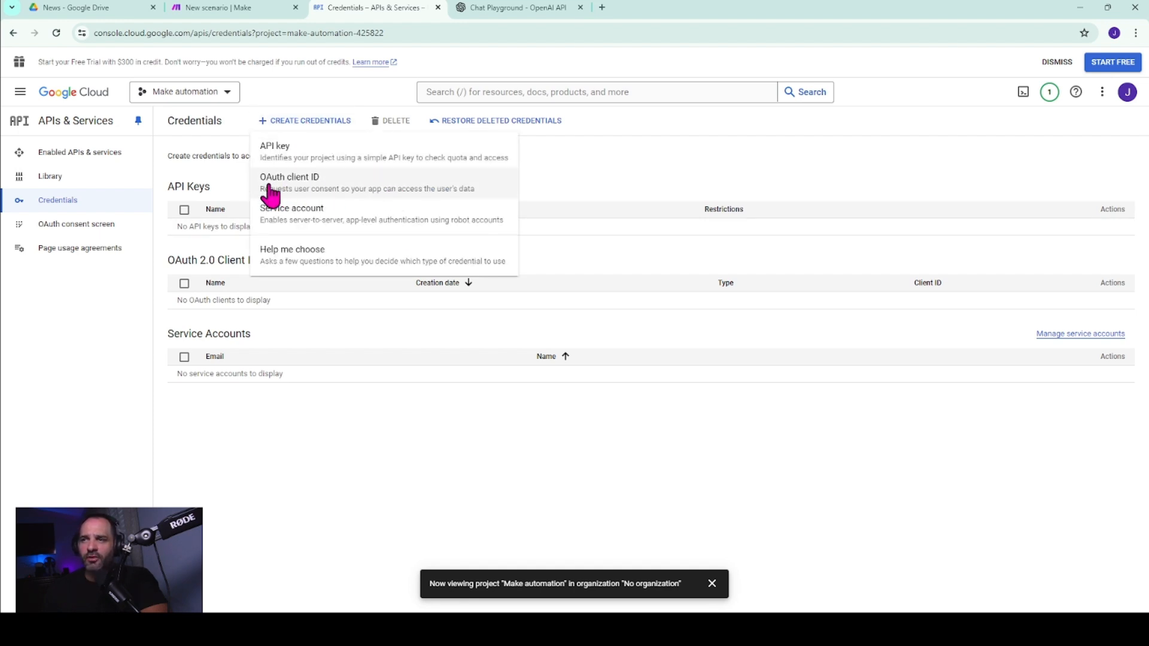
left_click(302, 192)
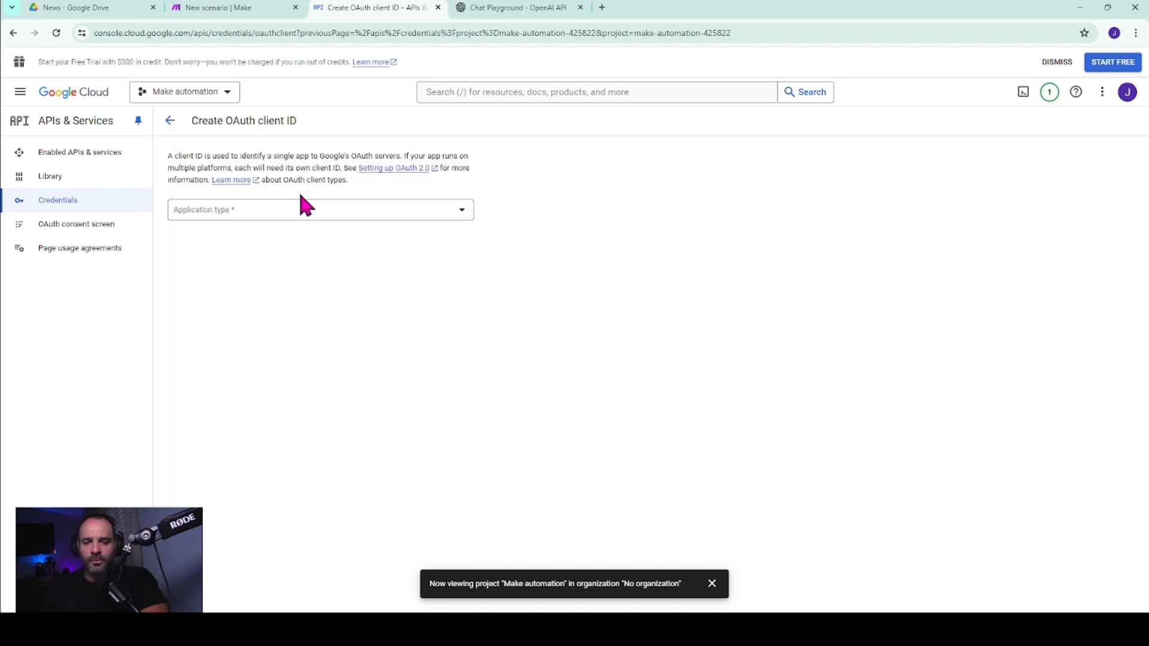
left_click(287, 214)
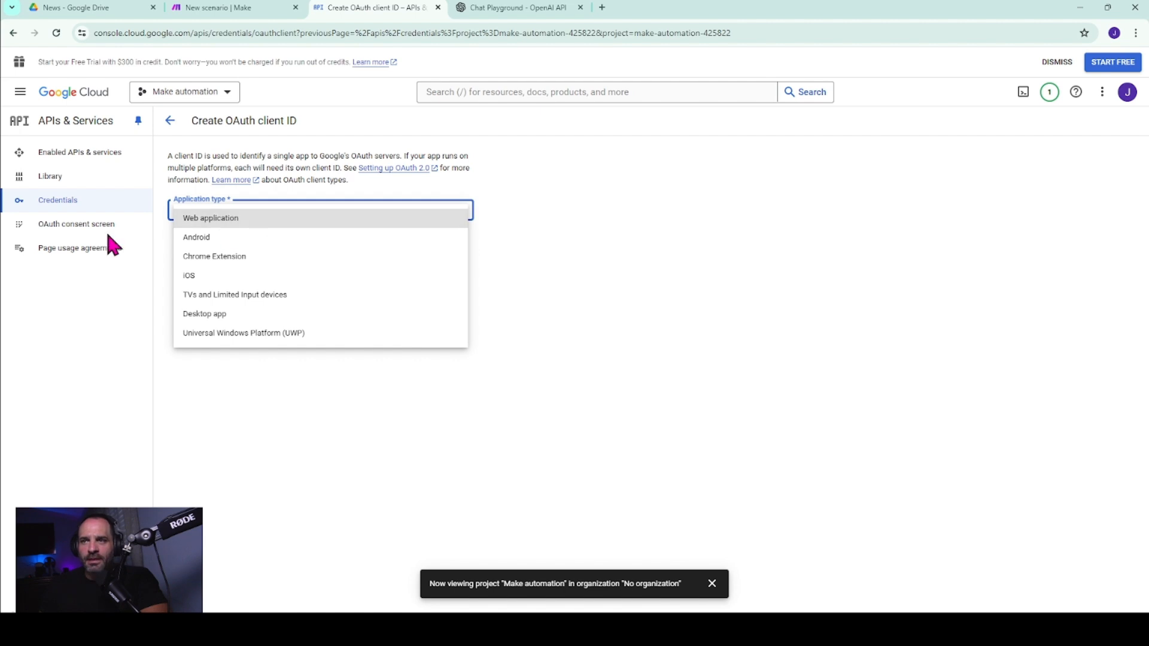
left_click(216, 219)
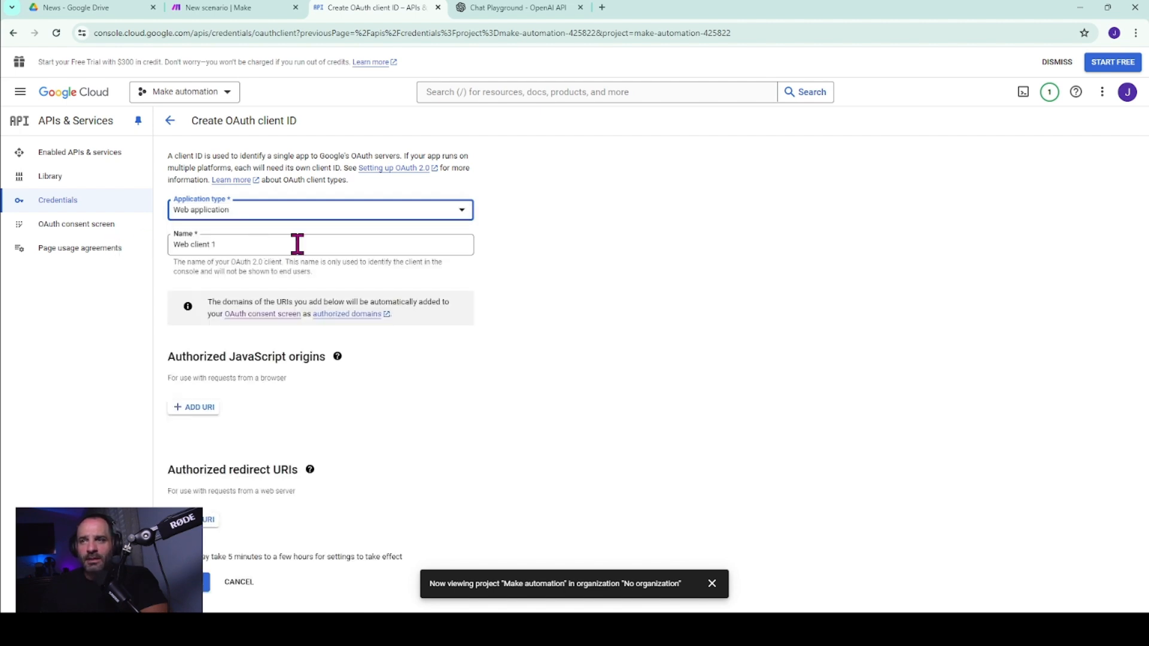
left_click(283, 245)
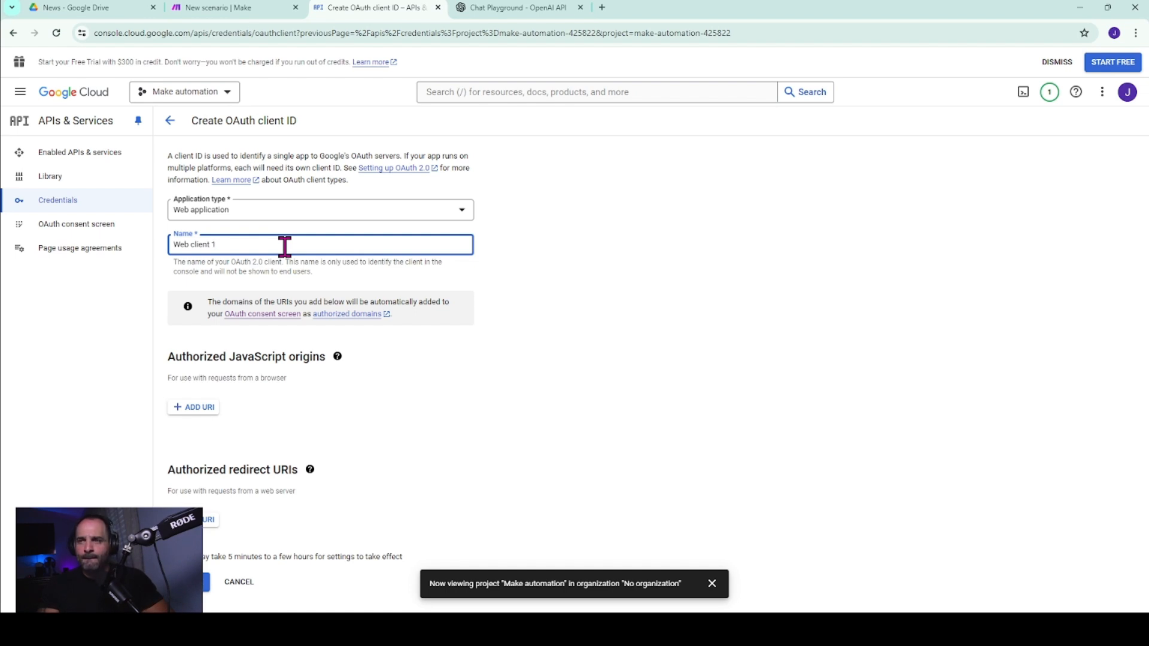
key("BackSpace")
key("BackSpace")
key("BackSpace")
key("BackSpace")
key("BackSpace")
key("BackSpace")
key("BackSpace")
key("BackSpace")
key("BackSpace")
key("BackSpace")
type("Make")
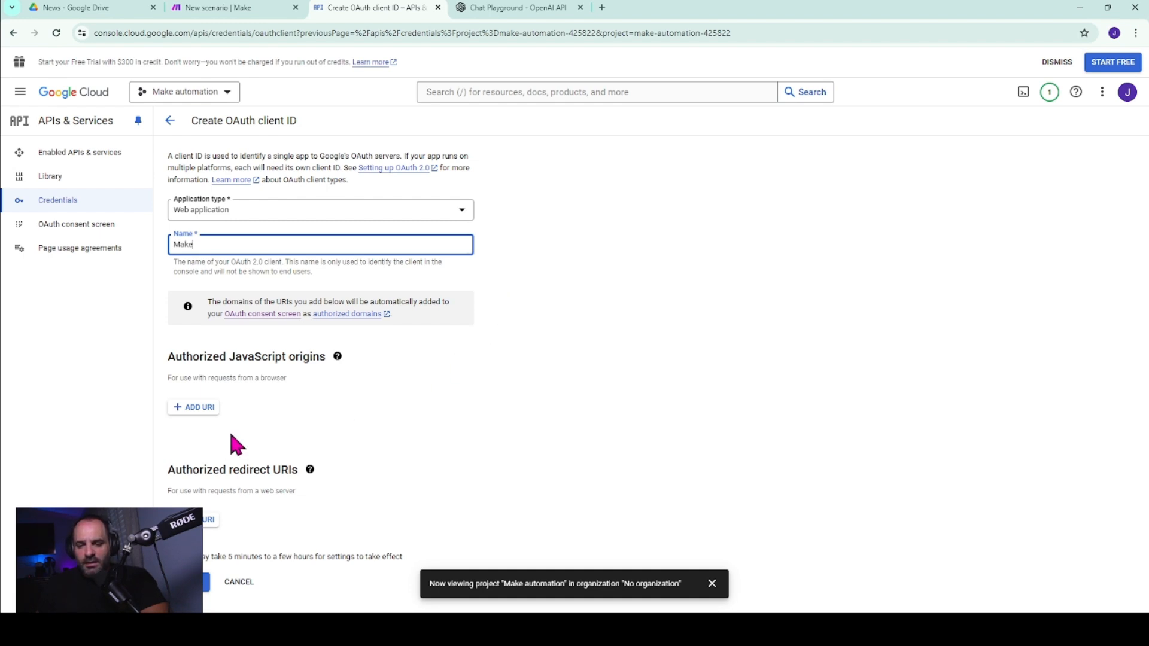
left_click(207, 519)
scroll(413, 360, "down", 1)
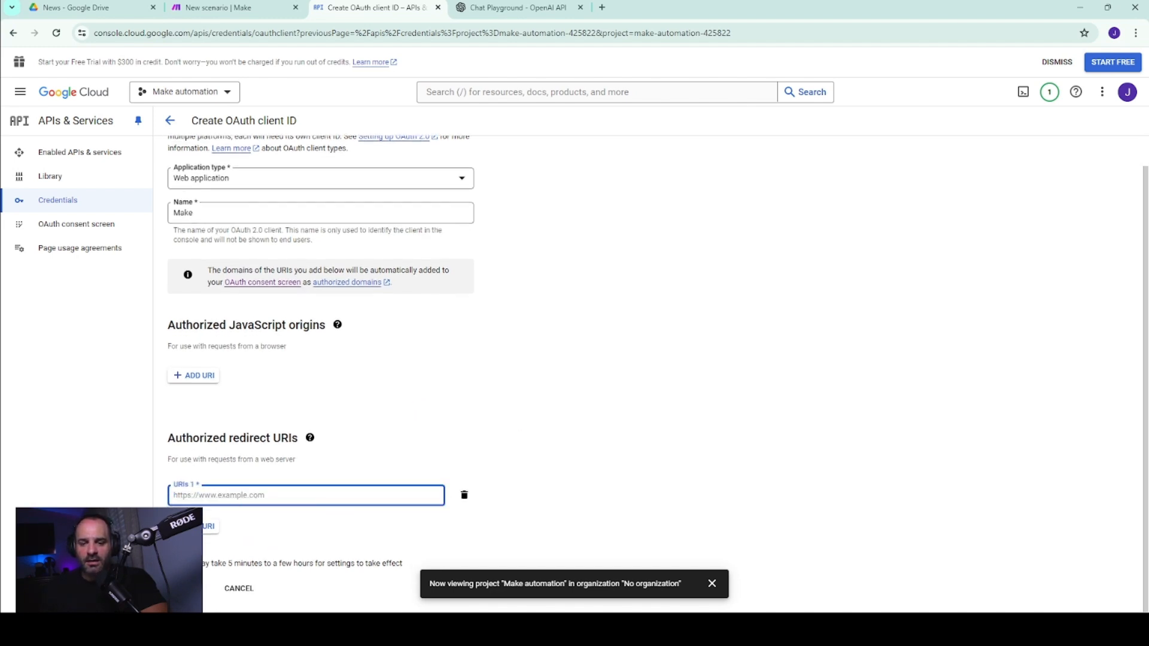
key("alt+Tab")
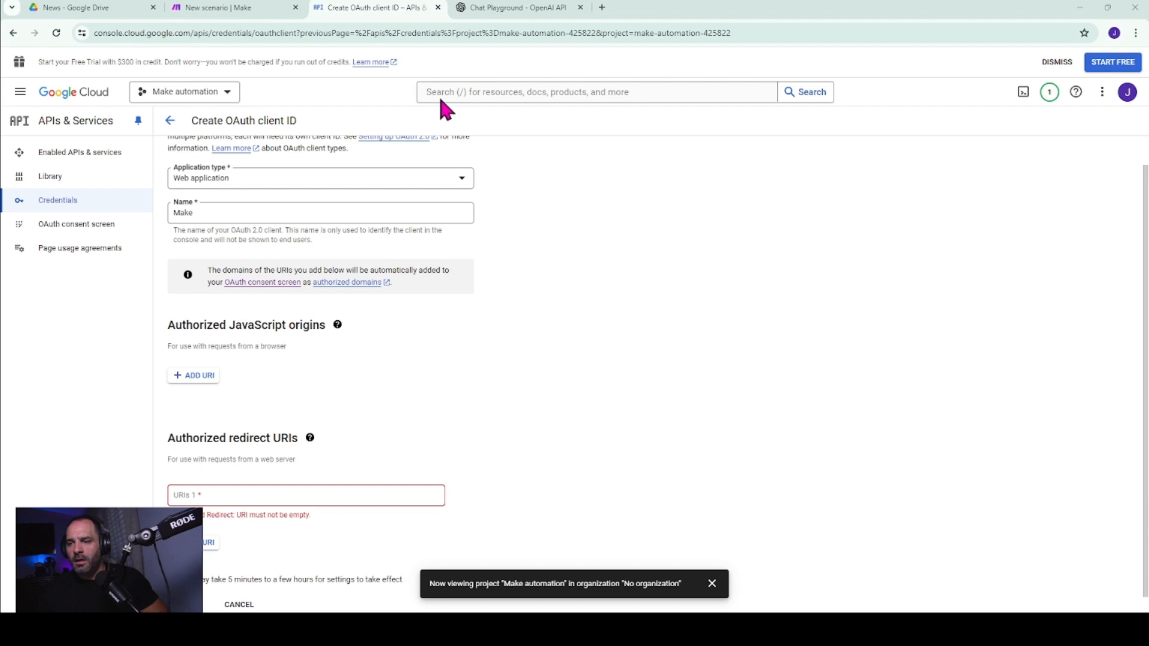
left_click(371, 494)
type("https://www.integromat.com/oauth/cb/google-restricted")
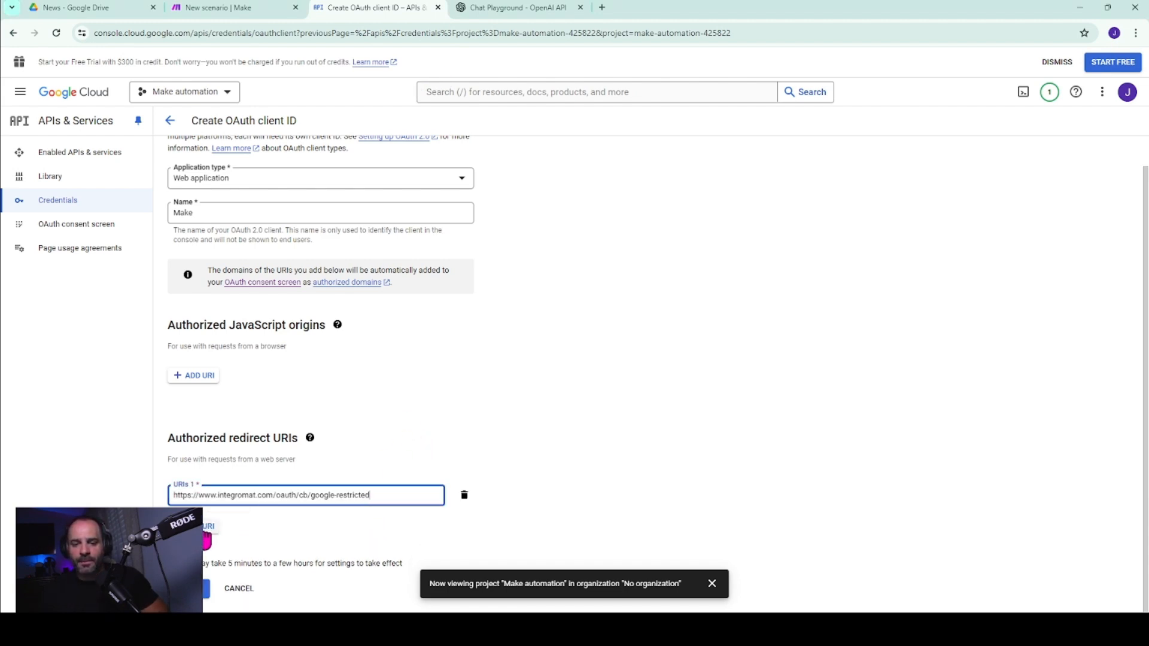
left_click(206, 531)
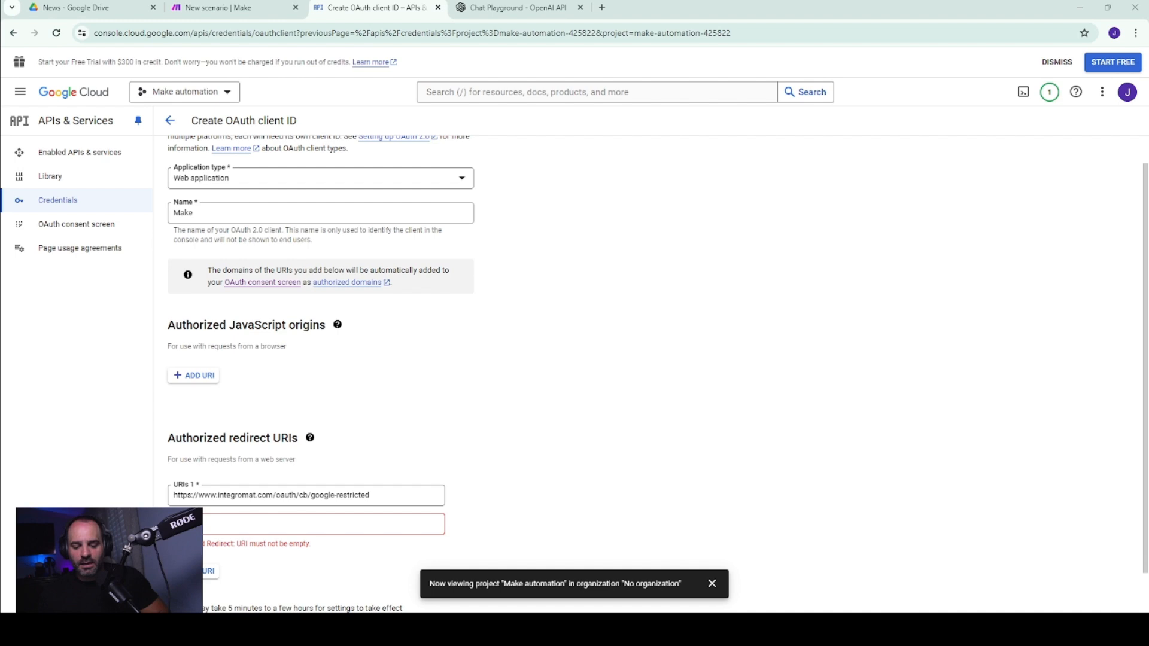
left_click(259, 521)
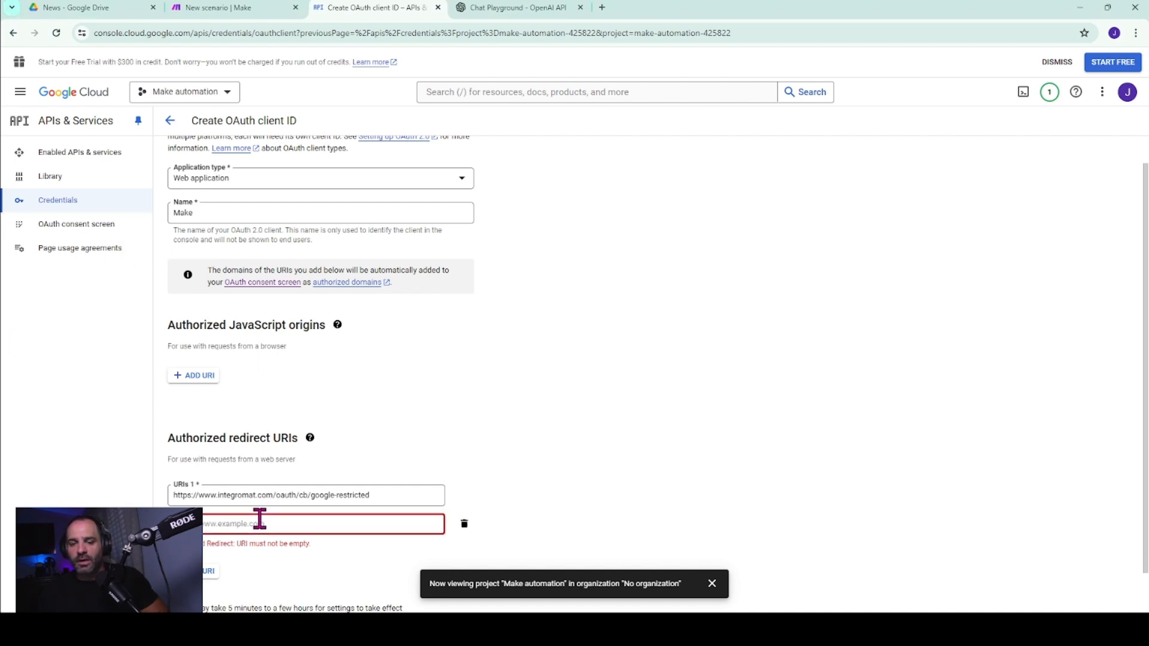
type("https://www.integromat.com/oauth/cb/google")
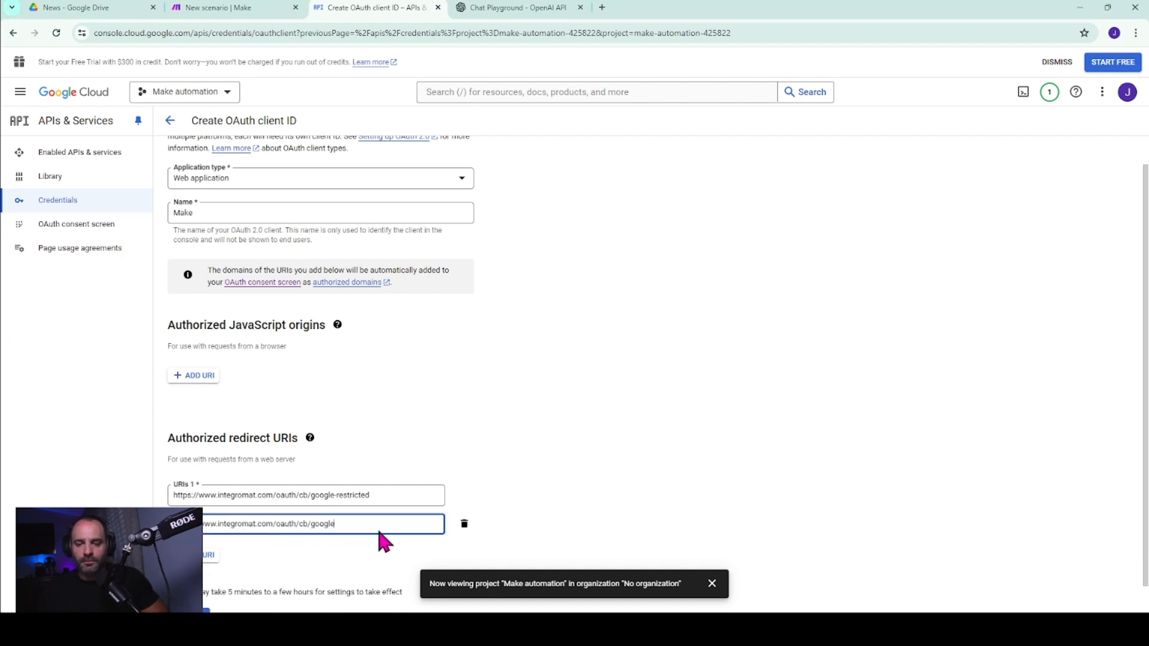
scroll(626, 452, "down", 1)
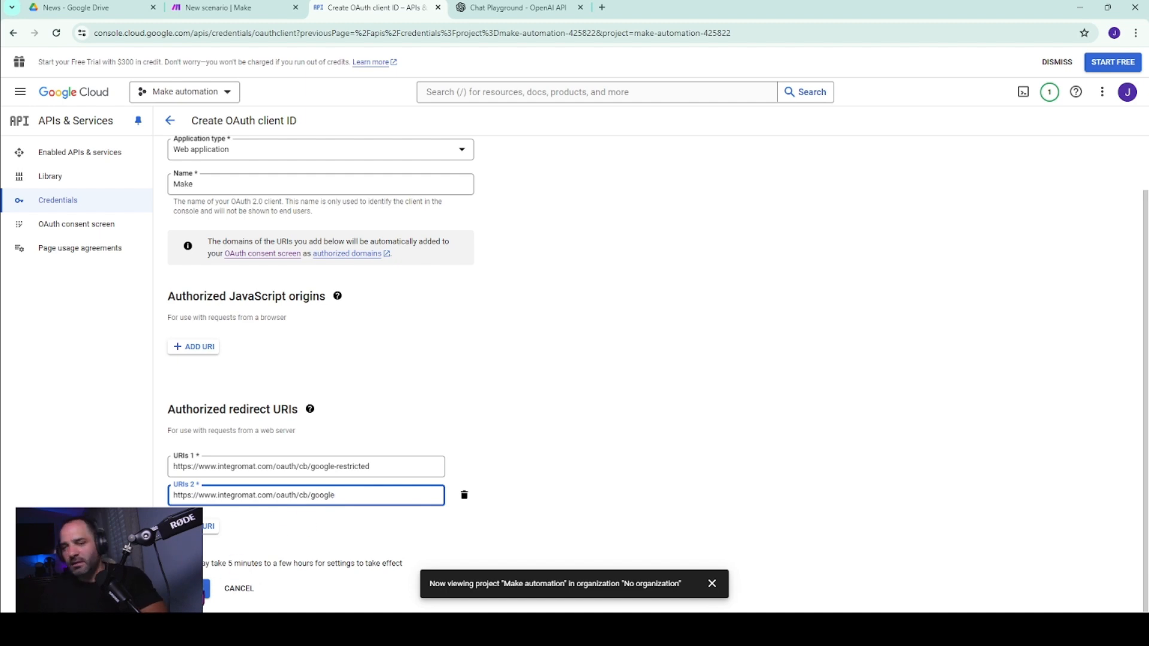
left_click(212, 588)
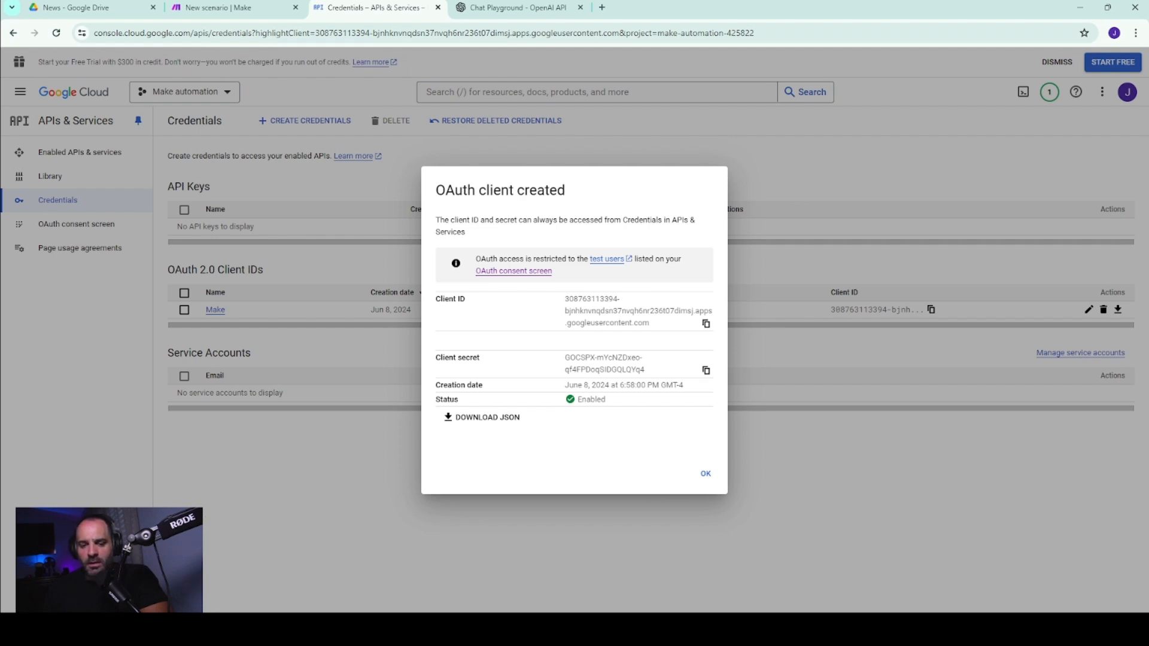
left_click(706, 474)
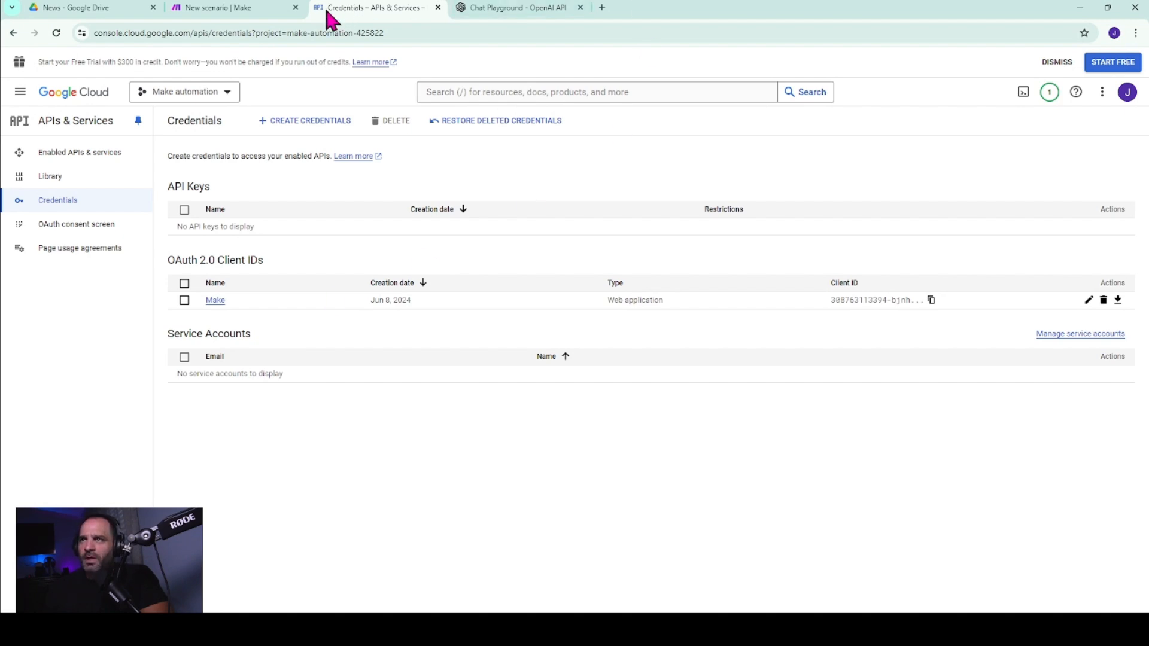
Switch to the Make scenario and retry the Google Drive connection by signing in with Google.
left_click(204, 8)
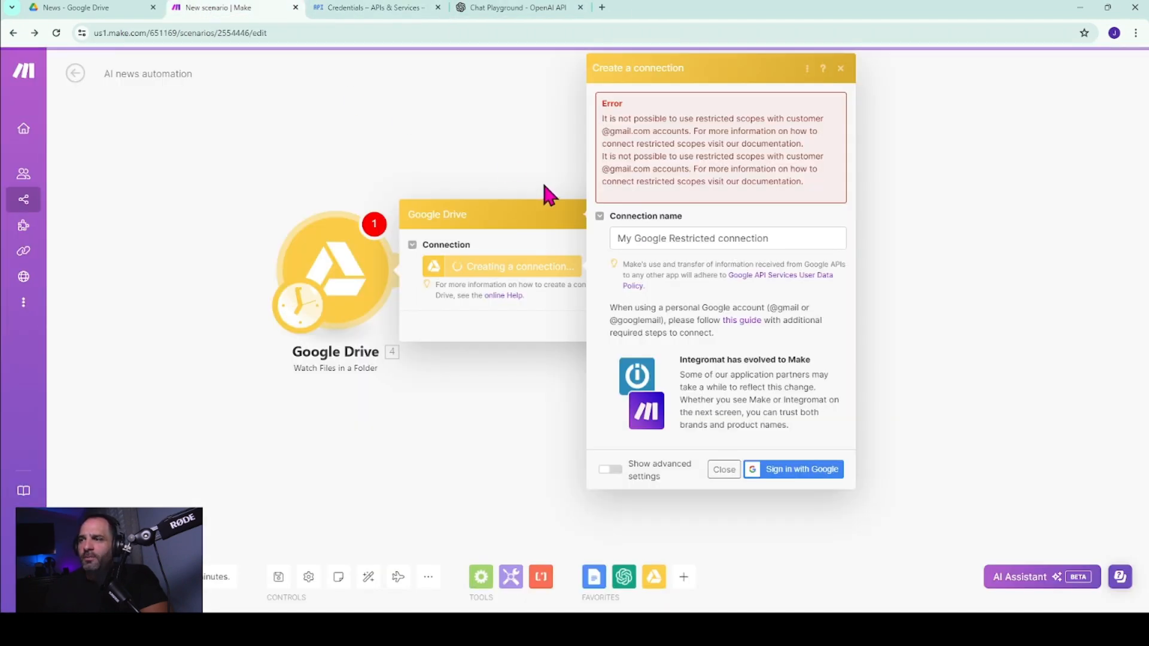
left_click(788, 470)
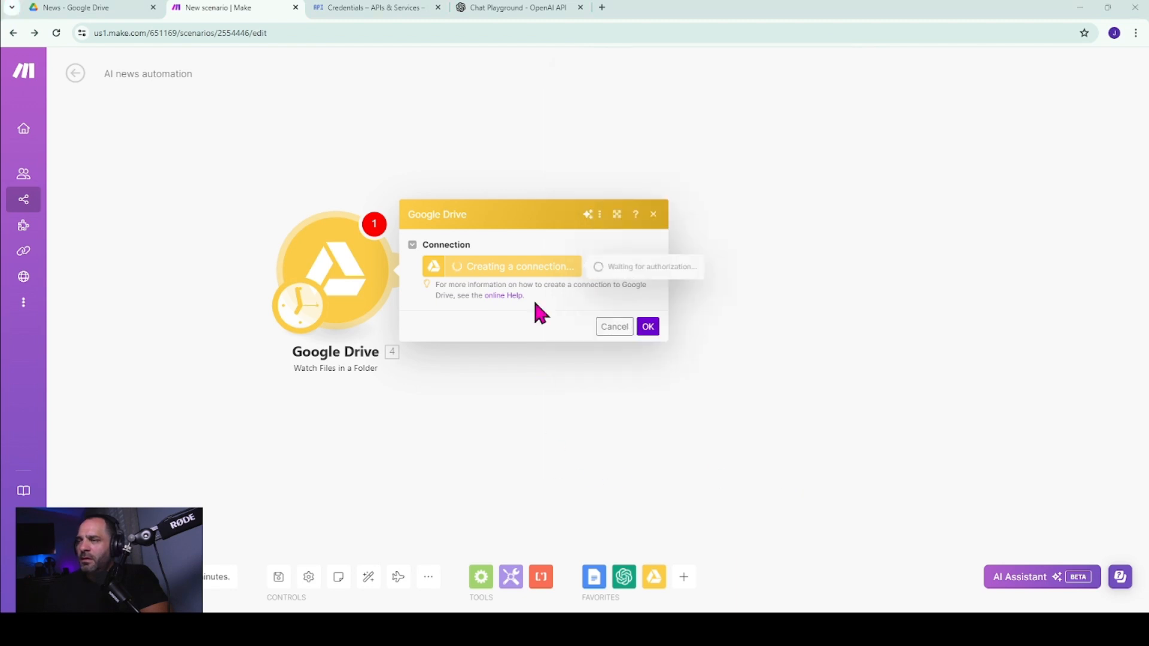
Switch back to Google Cloud, copy the Make OAuth client's ID and open that client's details.
left_click(392, 9)
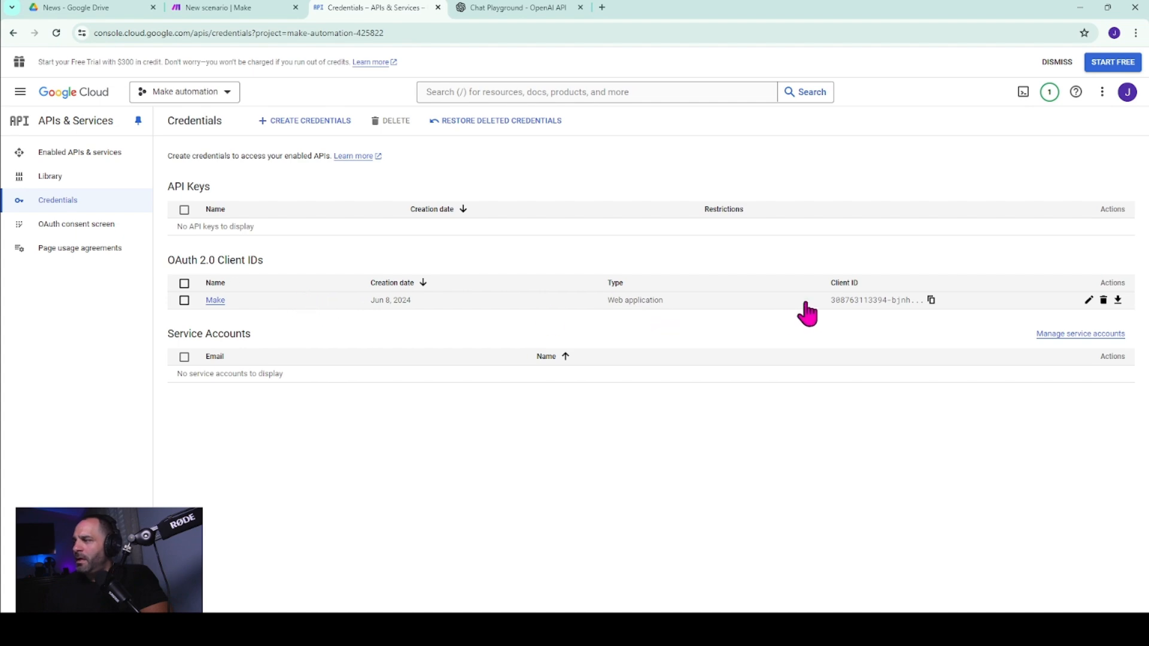
left_click(931, 300)
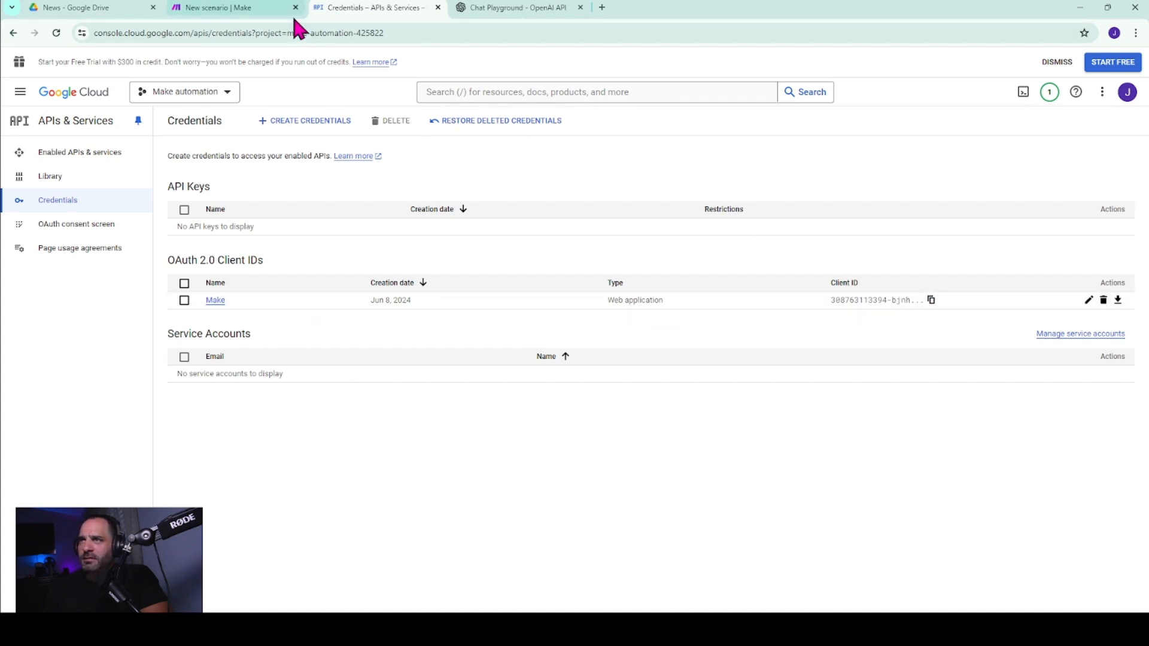
left_click(216, 301)
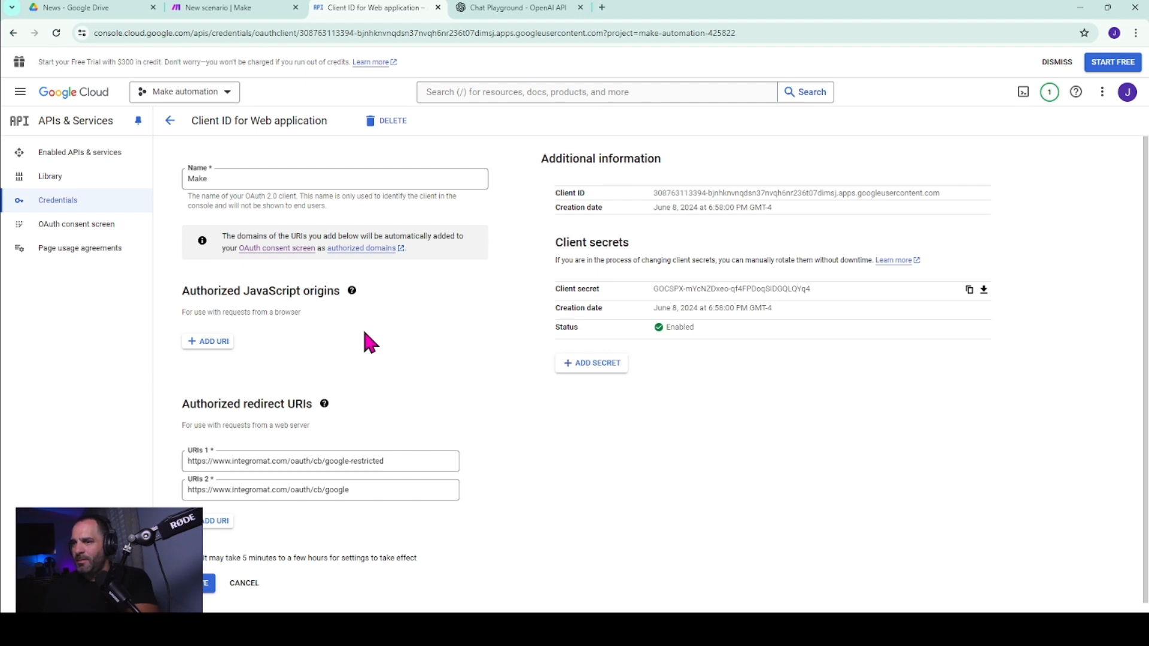
scroll(374, 331, "down", 1)
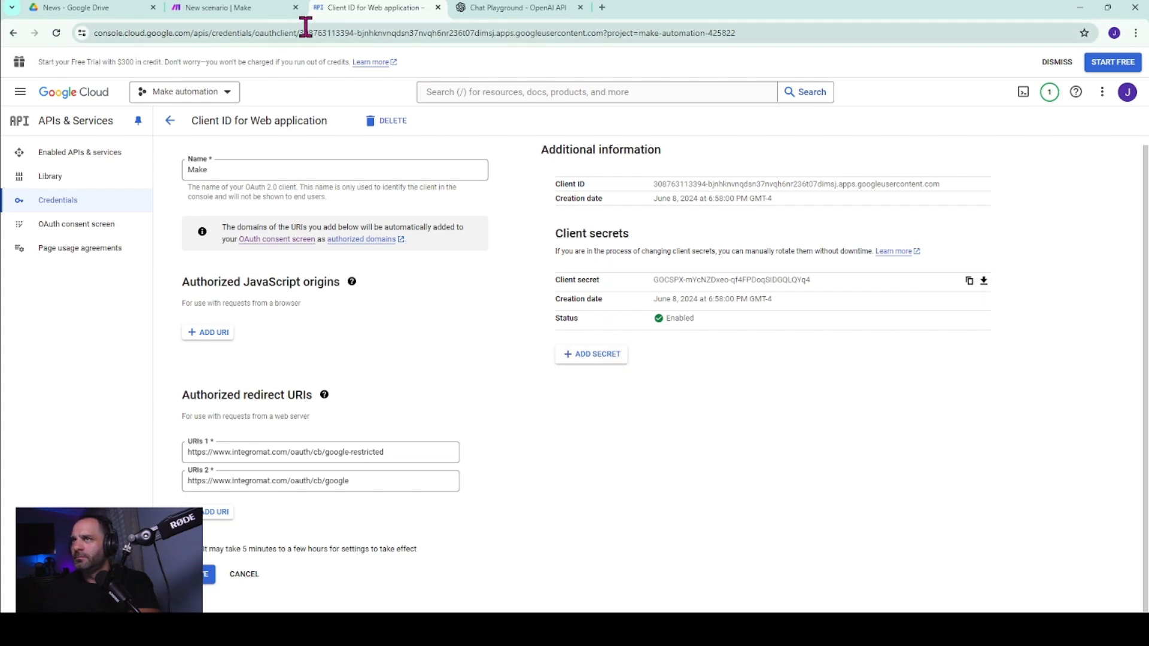
Return to the Make scenario, cancel the pending Google Drive connection and reopen the Google Drive module's settings.
left_click(232, 7)
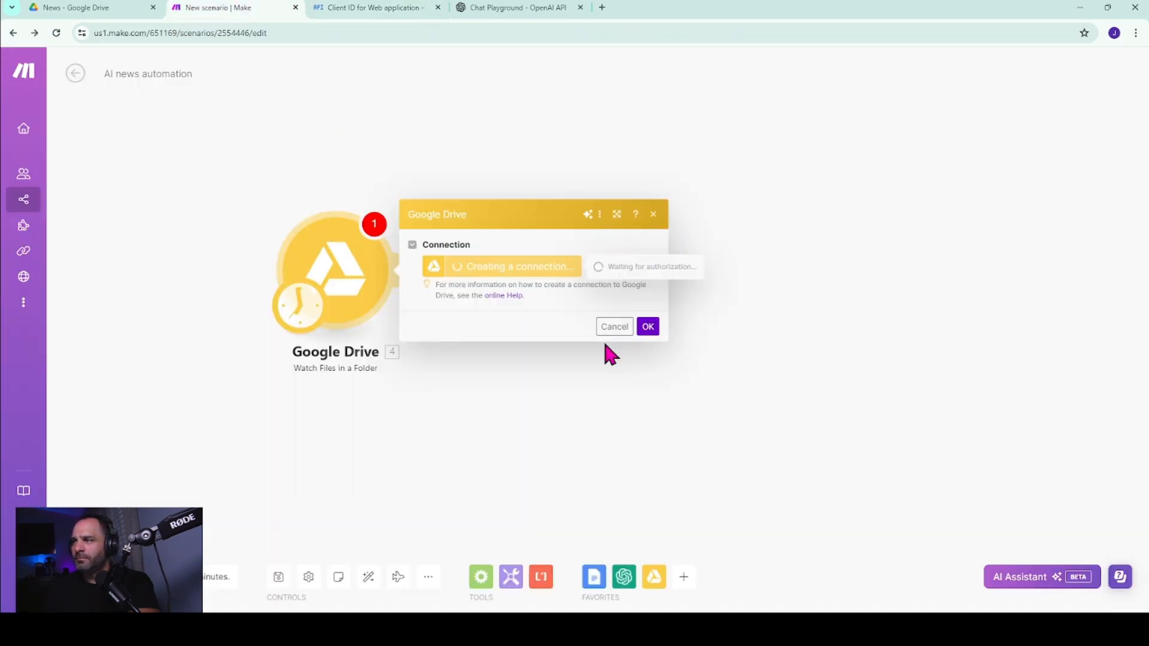
left_click(612, 327)
left_click(321, 277)
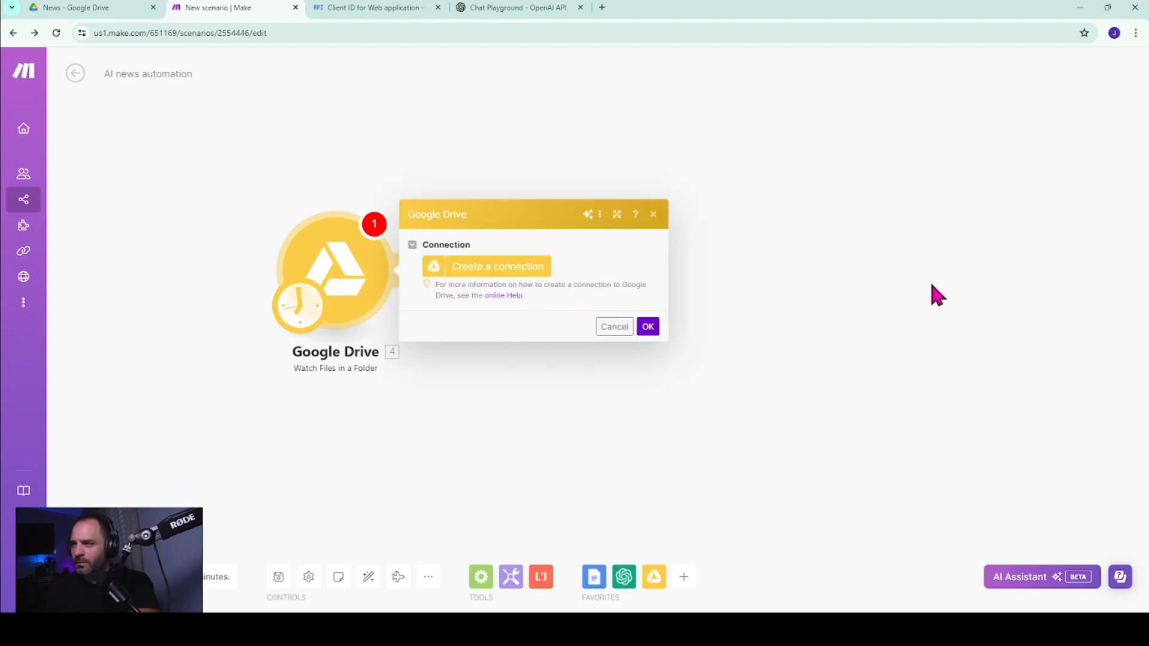
Switch to Google Cloud, save the Make OAuth client and reopen its details.
left_click(396, 13)
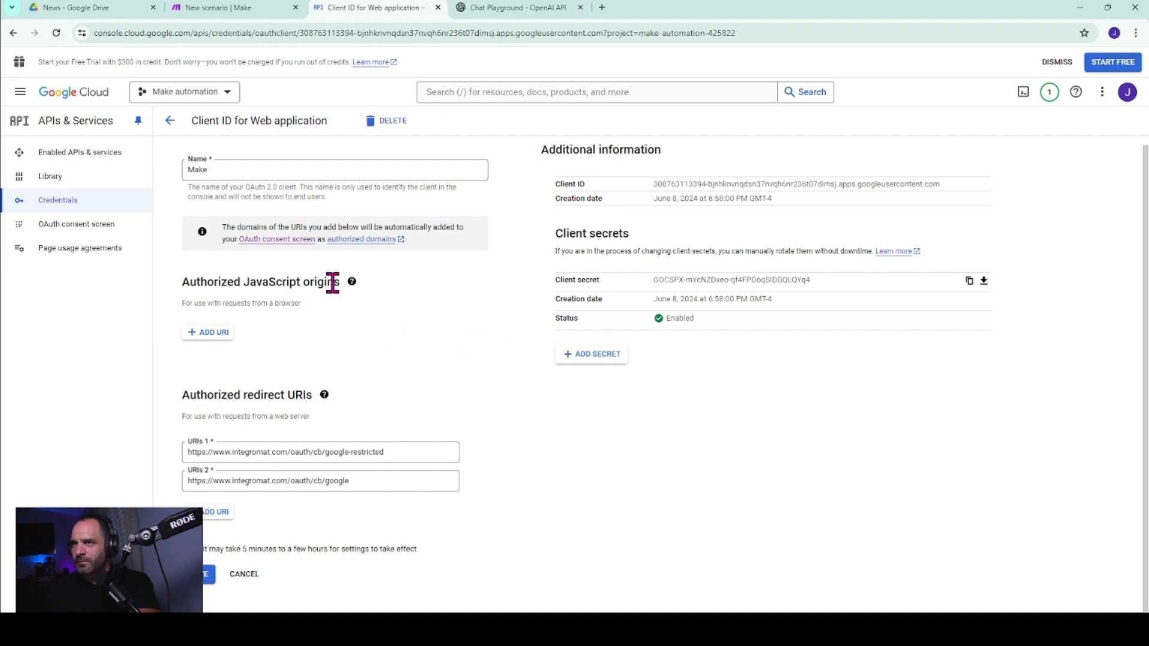
left_click(207, 574)
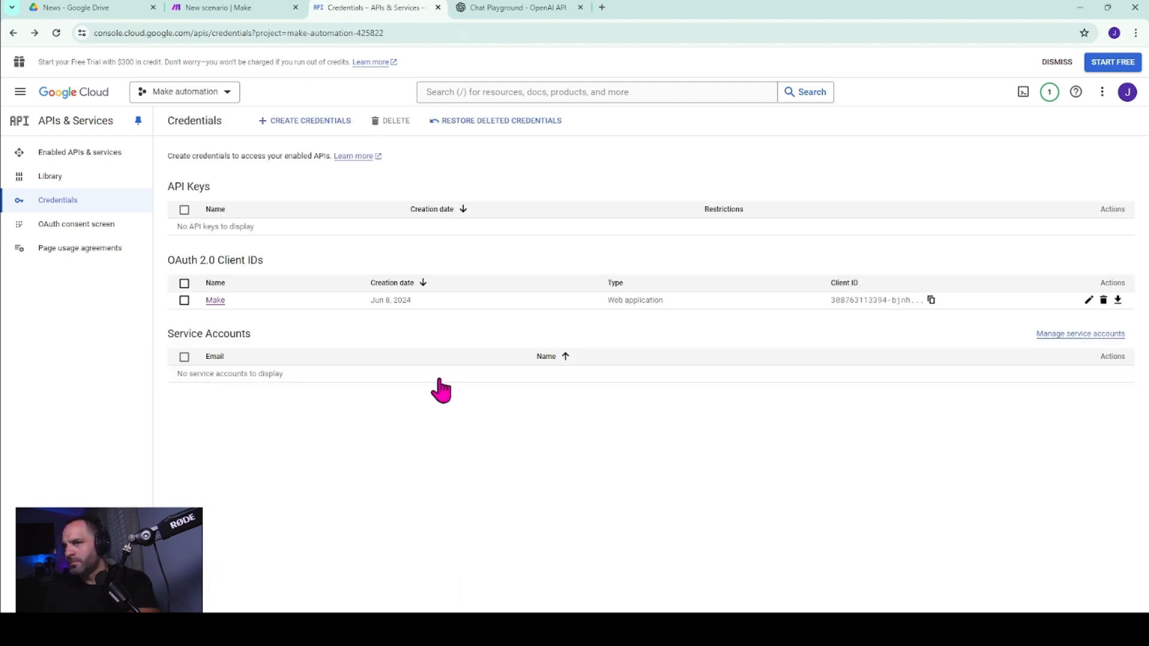
left_click(1090, 301)
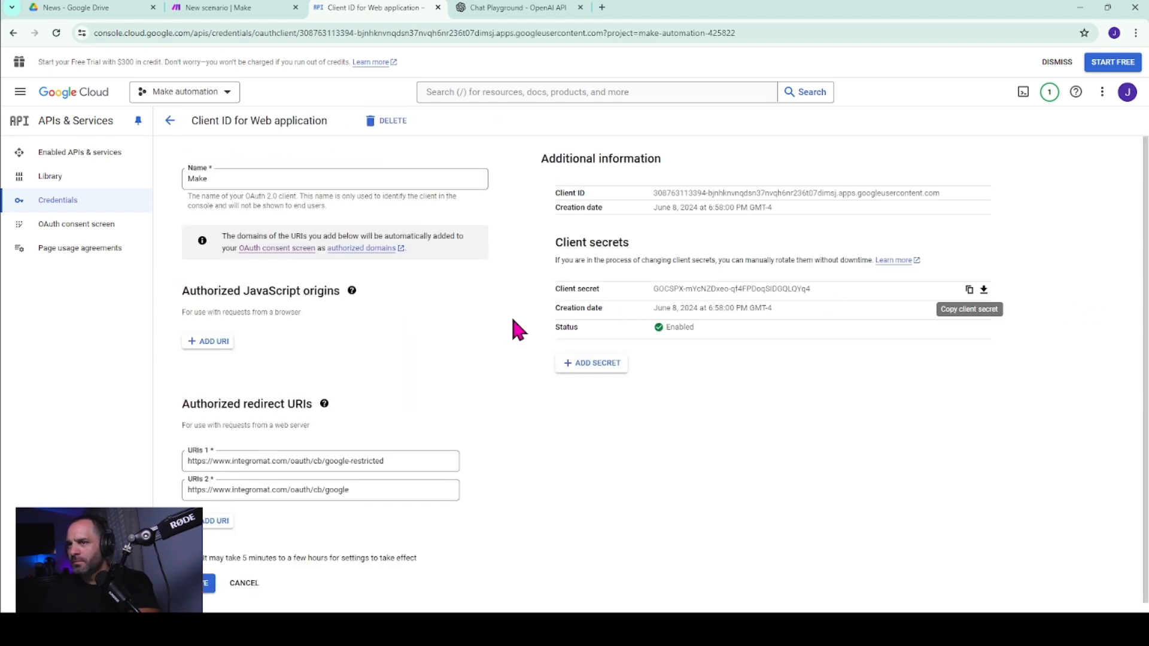
scroll(503, 324, "down", 1)
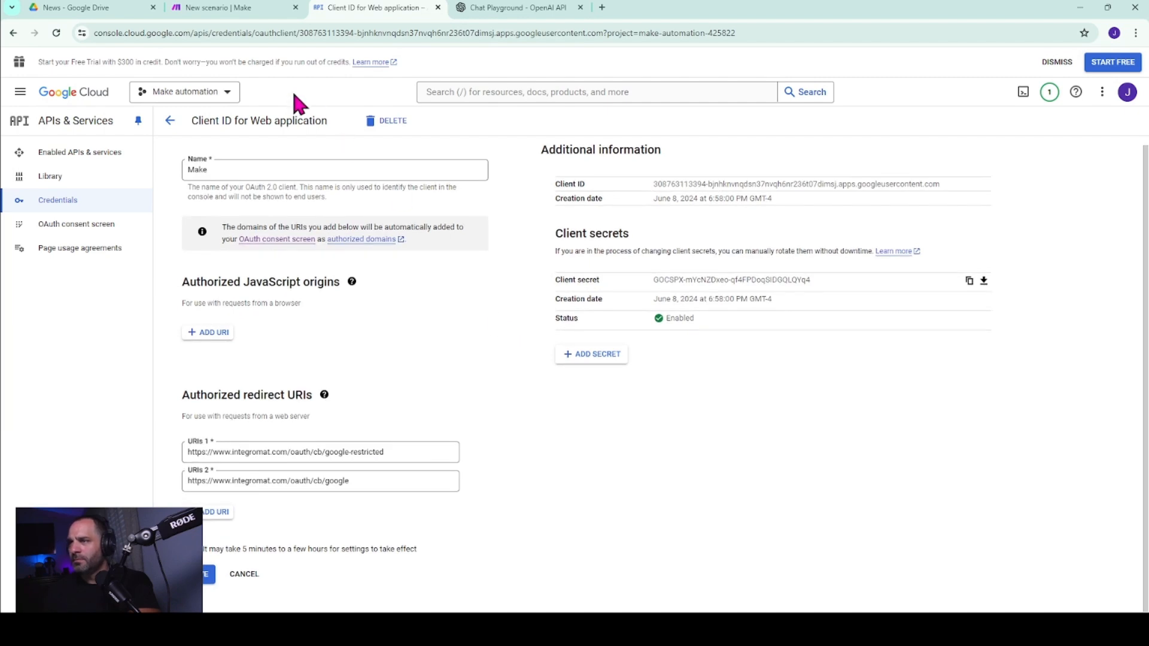
left_click(231, 8)
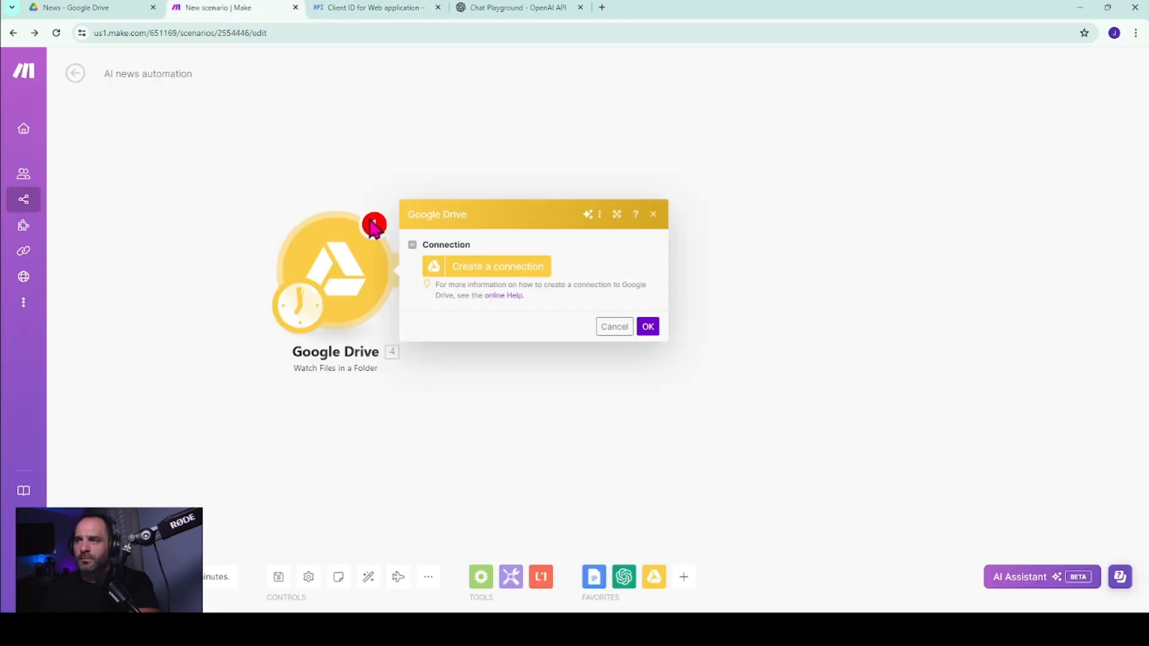
left_click(513, 270)
left_click(605, 407)
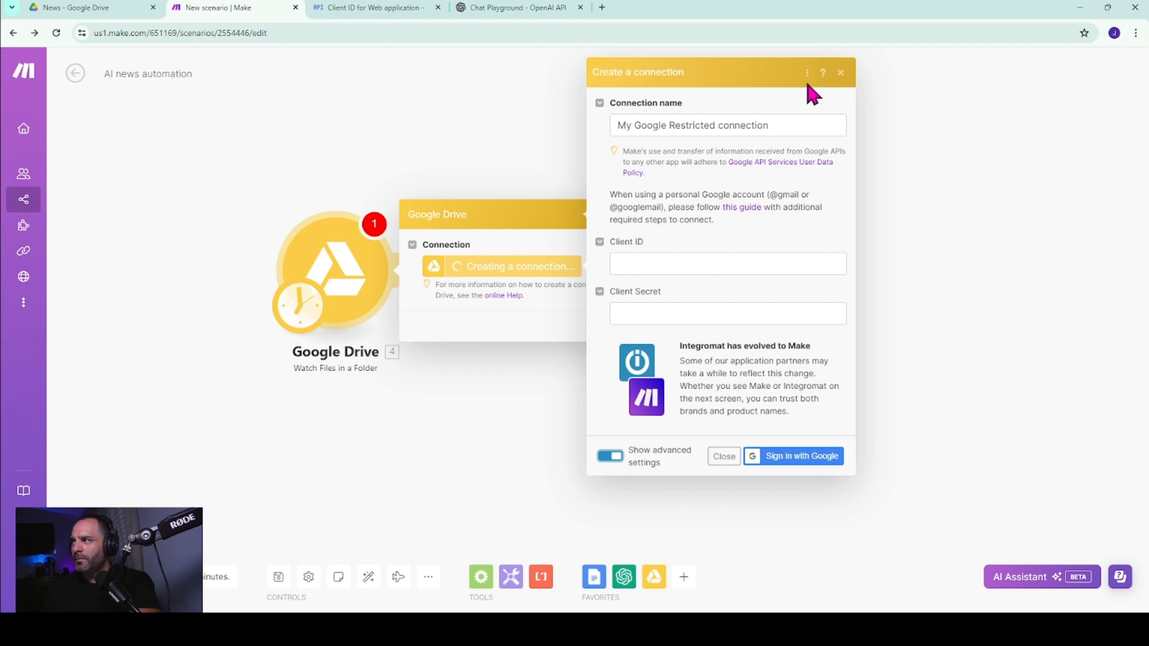
left_click(842, 72)
left_click(653, 215)
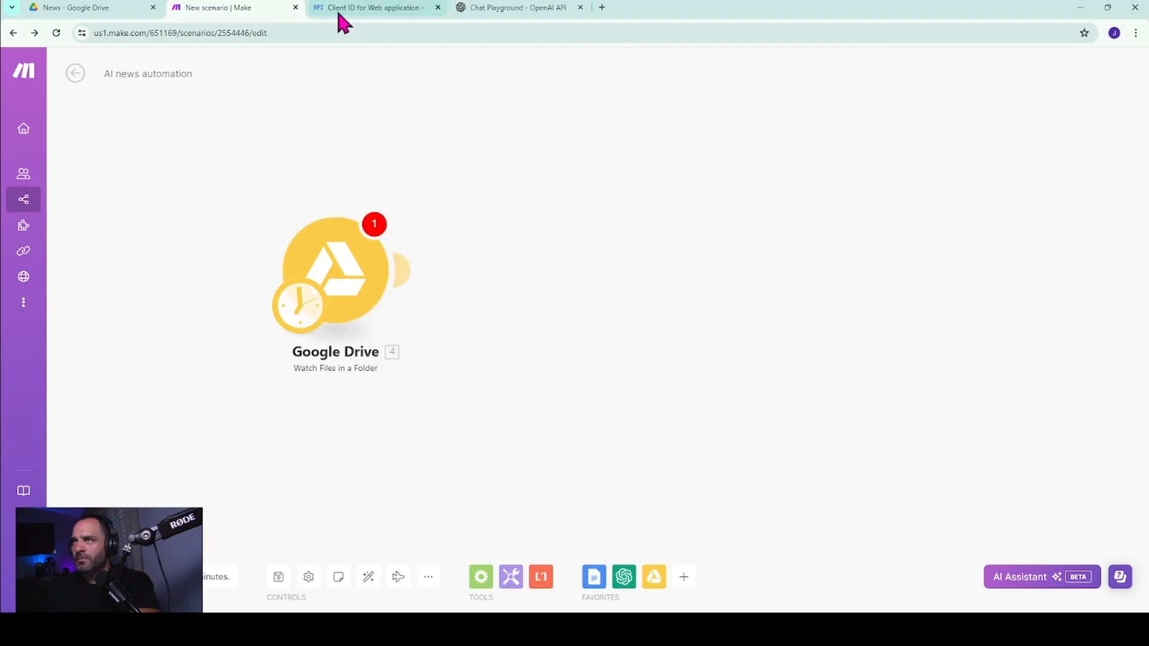
left_click(344, 8)
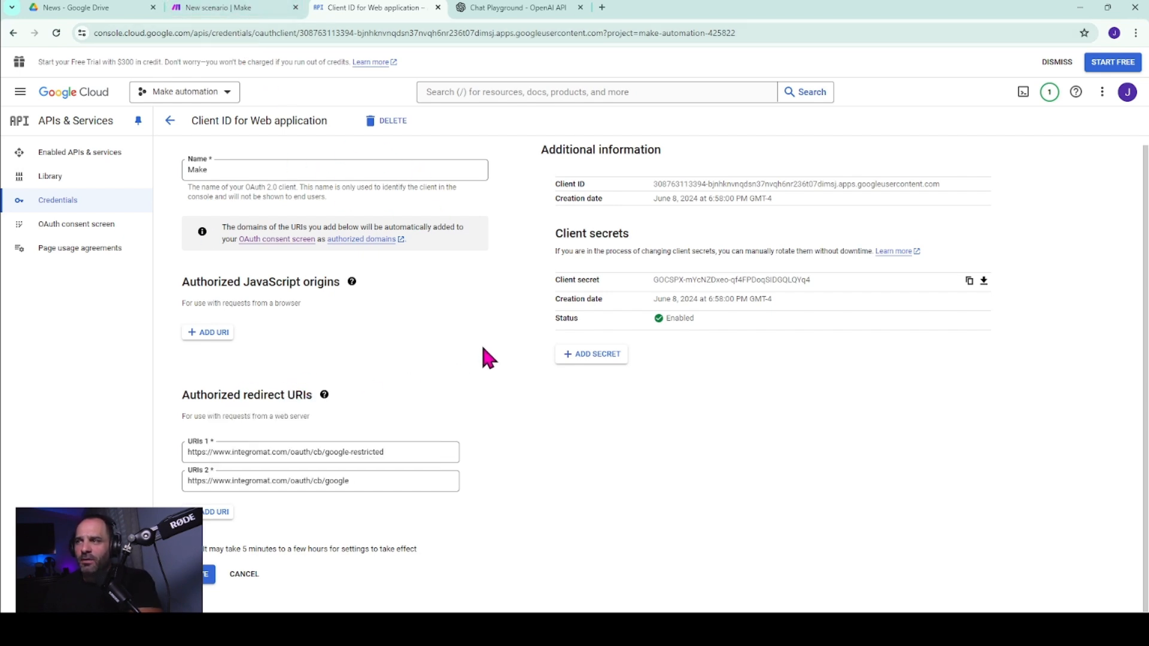
Return to the Make scenario and start a new connection for the Google Drive module with its advanced settings shown.
left_click(230, 8)
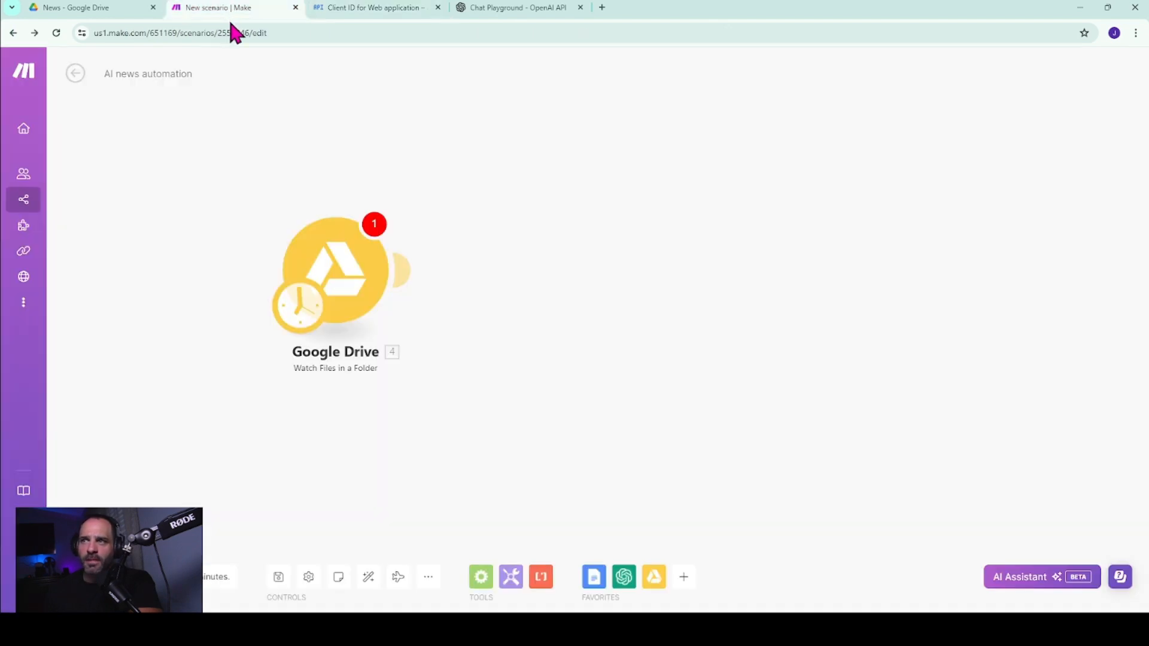
left_click(346, 283)
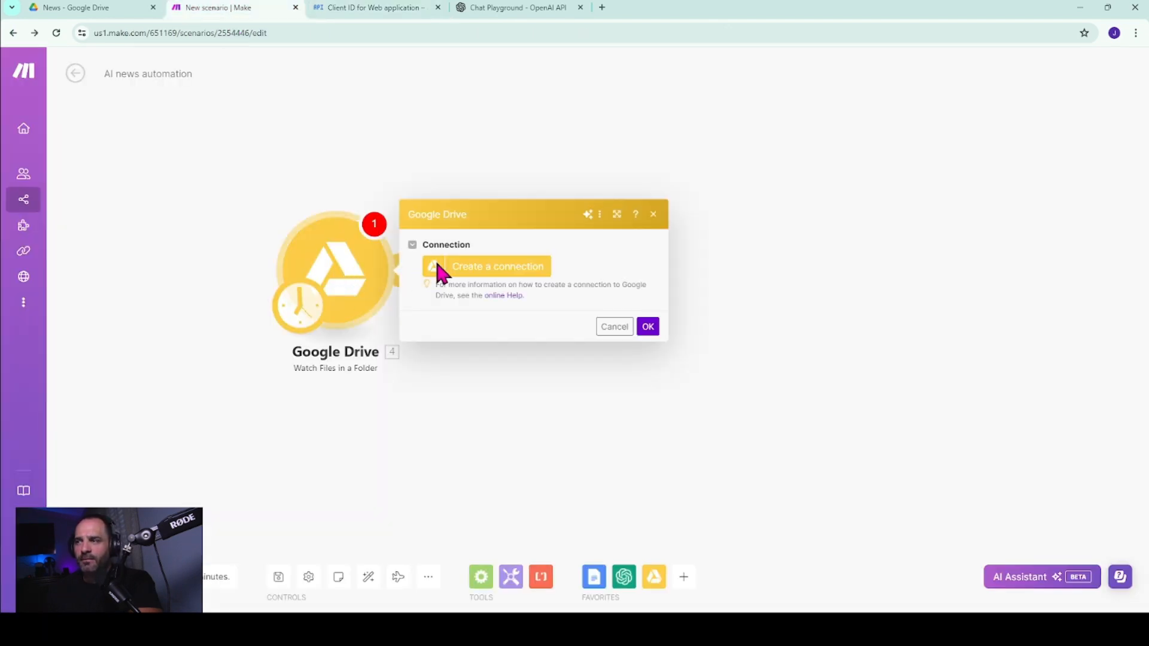
left_click(474, 265)
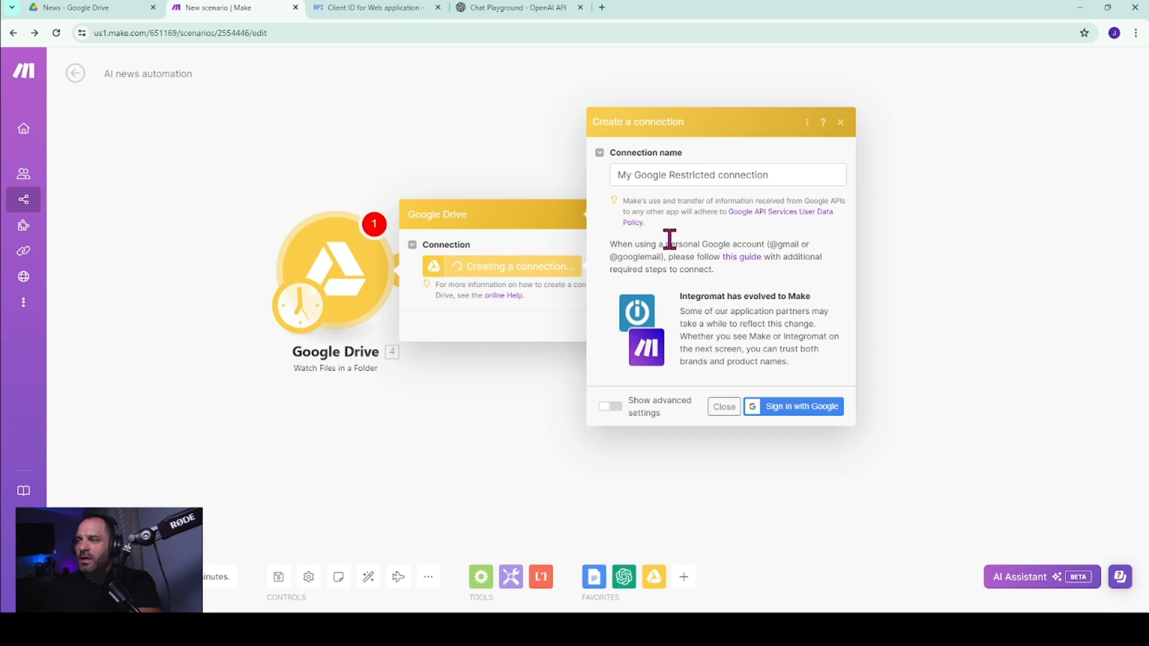
left_click(610, 407)
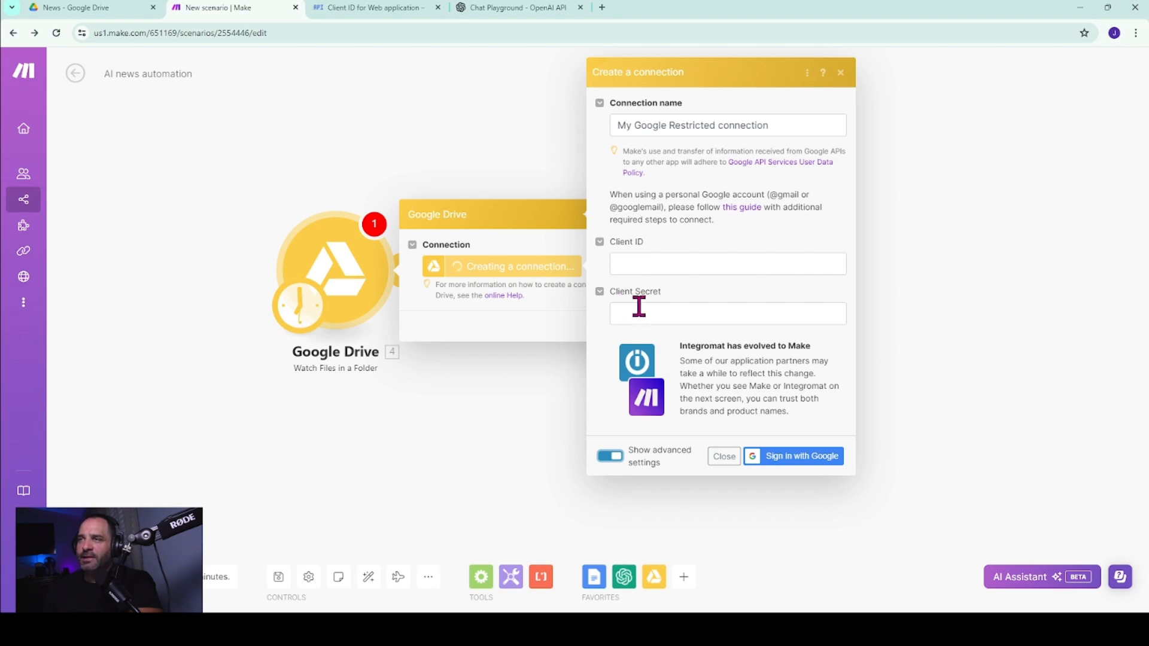
Copy the OAuth client's ID from Google Cloud and paste it as the Client ID of the Make connection.
left_click(342, 13)
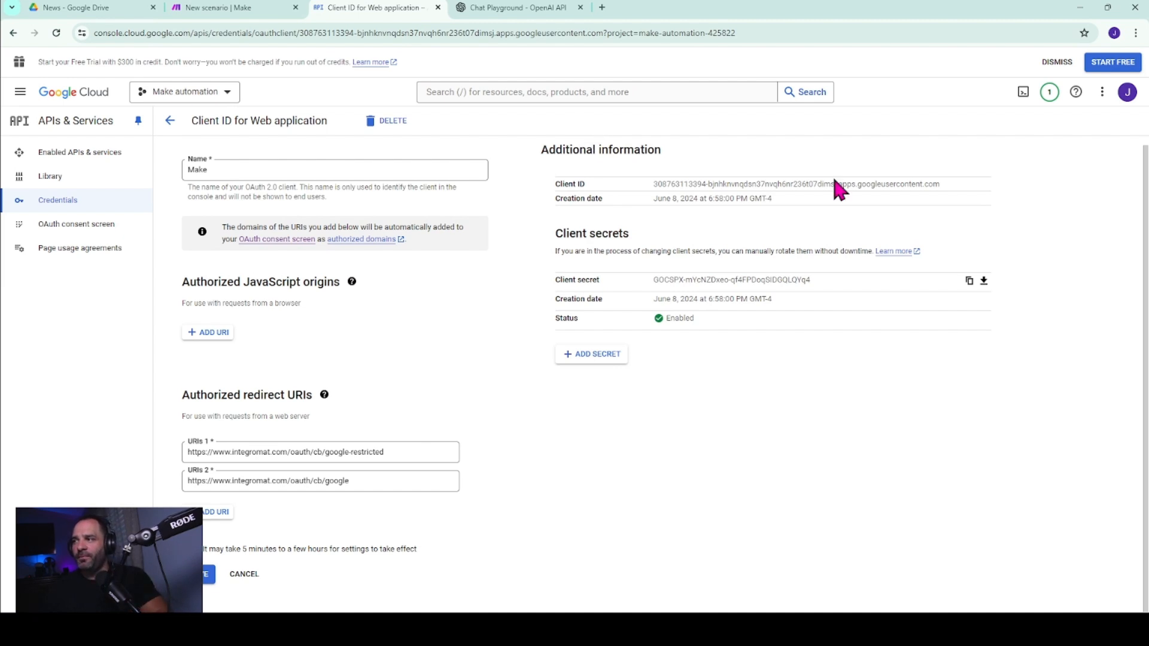
left_click_drag(943, 183, 646, 182)
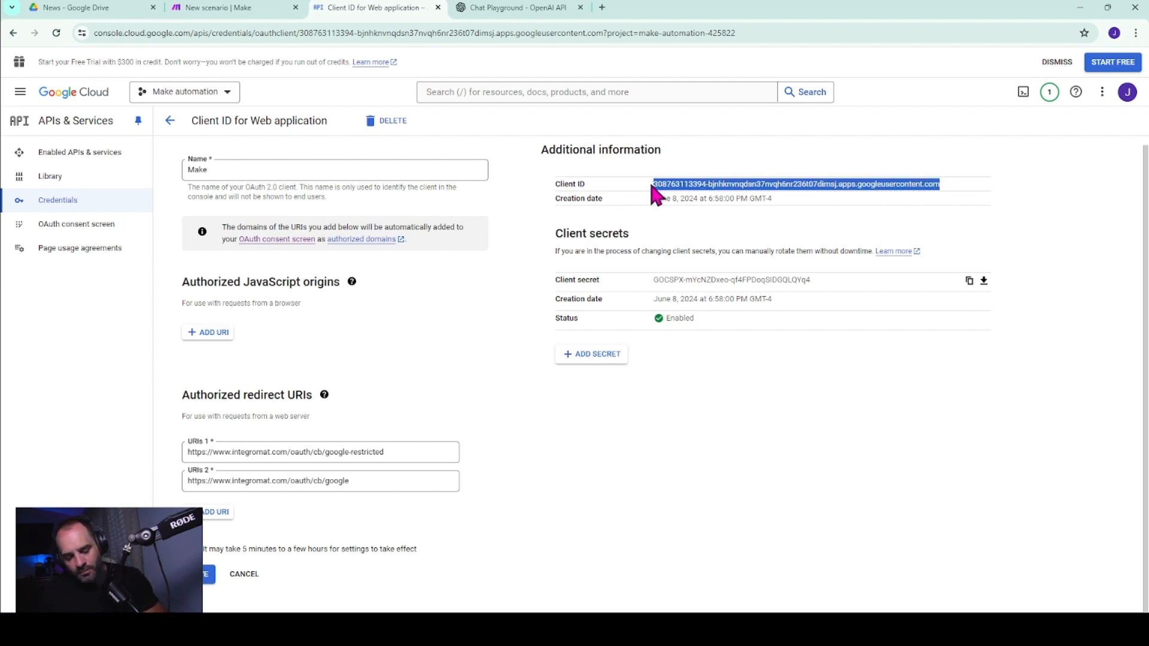
left_click(239, 9)
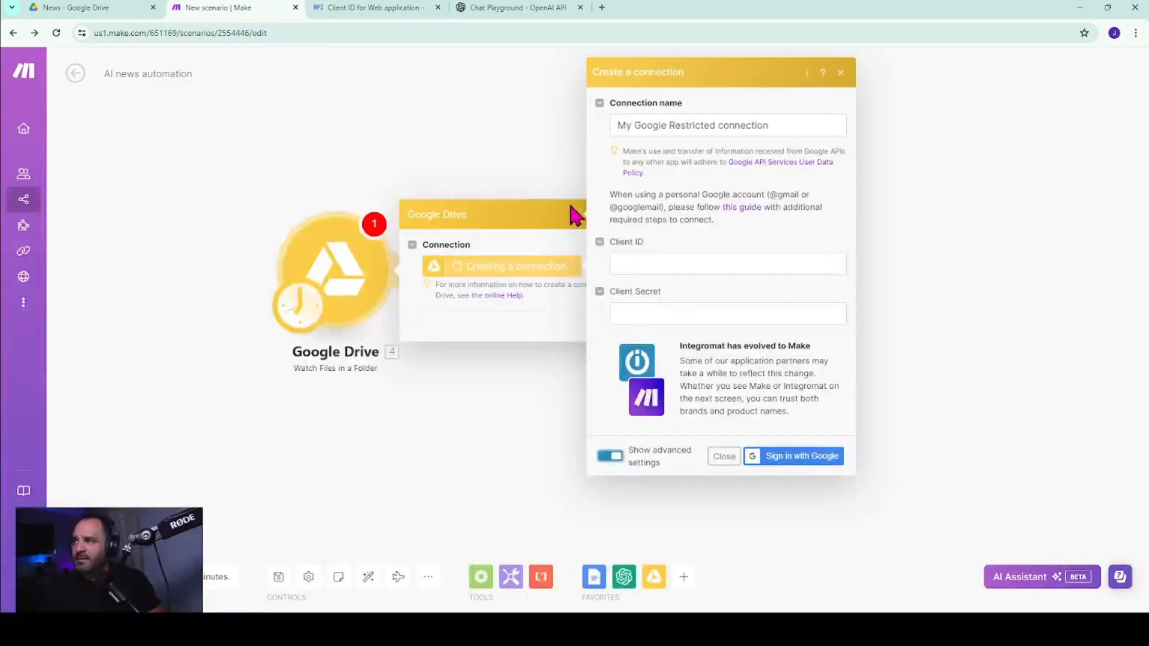
left_click(626, 265)
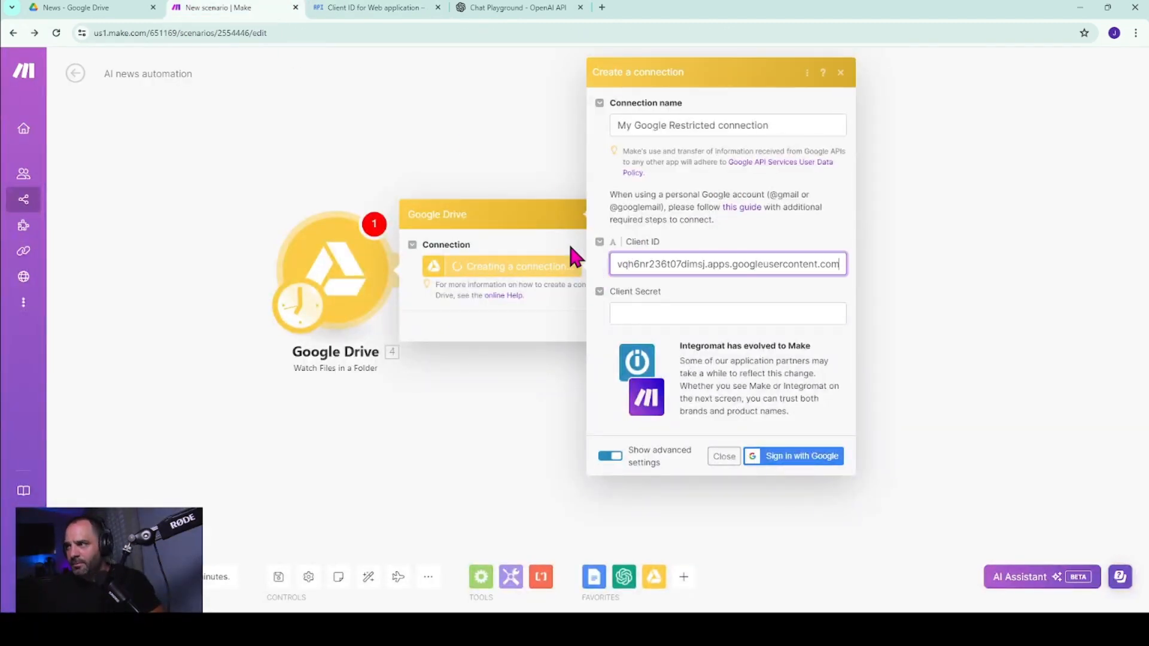
Copy the client secret from Google Cloud into the Make connection's Client Secret, then sign in with Google.
left_click(347, 9)
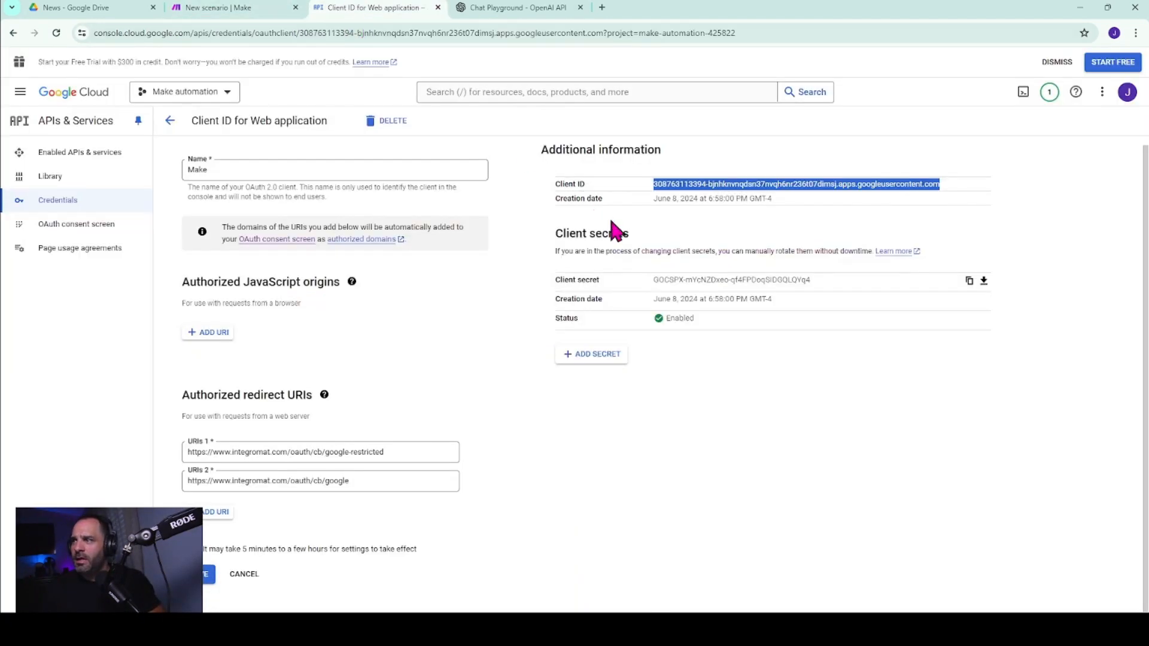
left_click(968, 282)
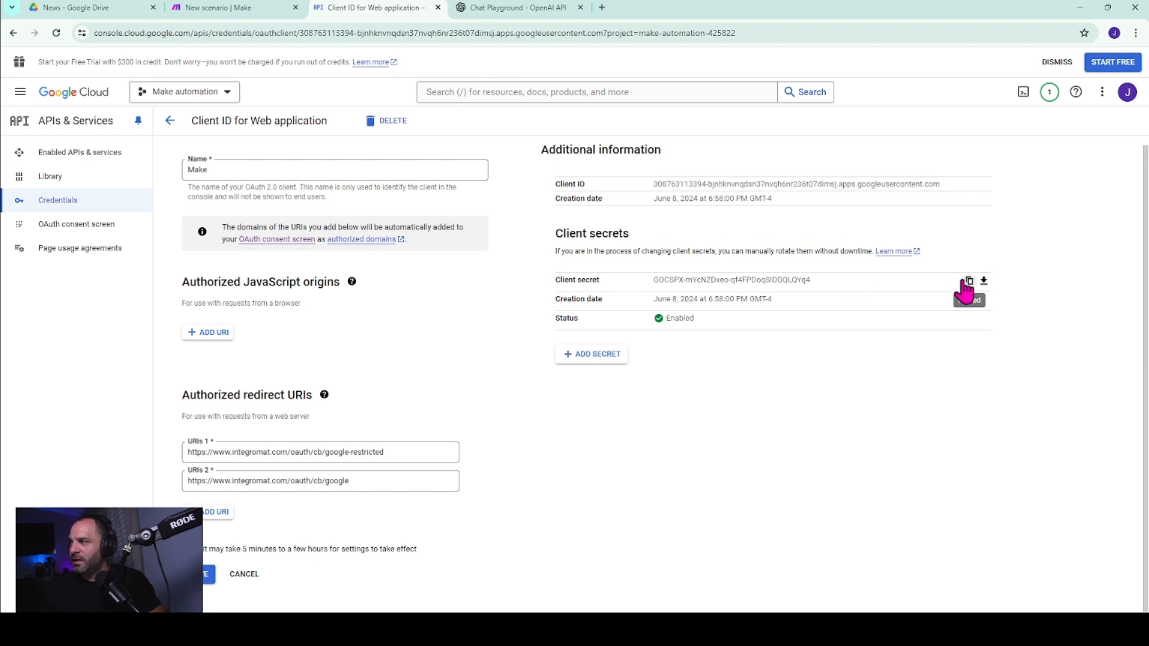
left_click(239, 8)
left_click(680, 313)
key("ctrl+v")
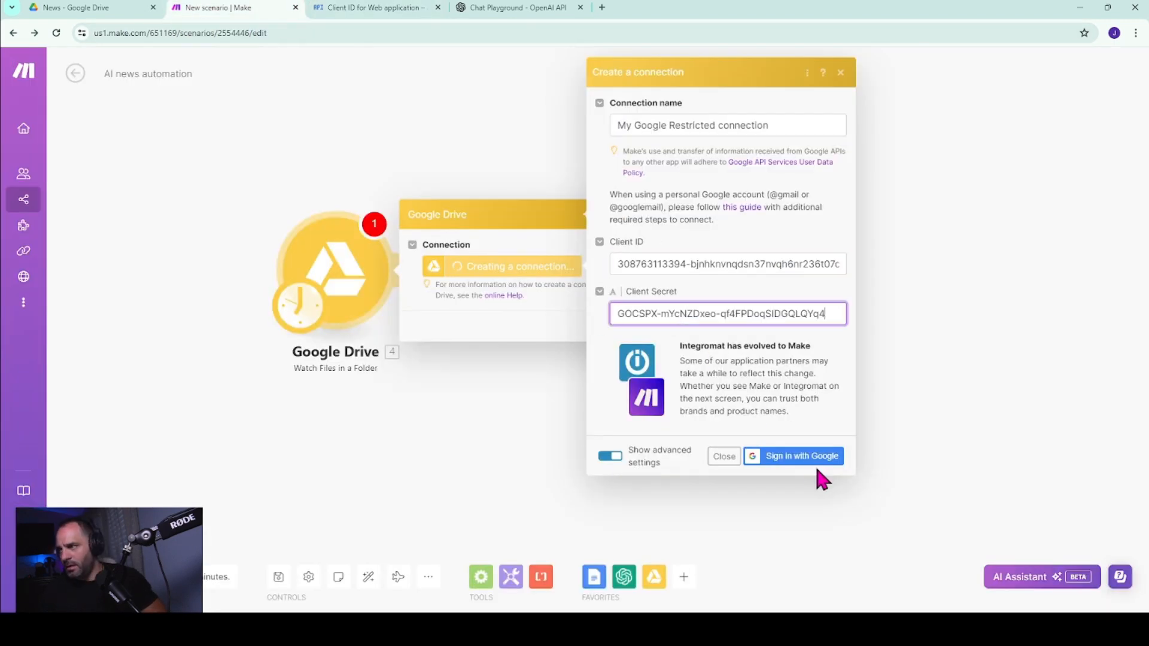
left_click(813, 460)
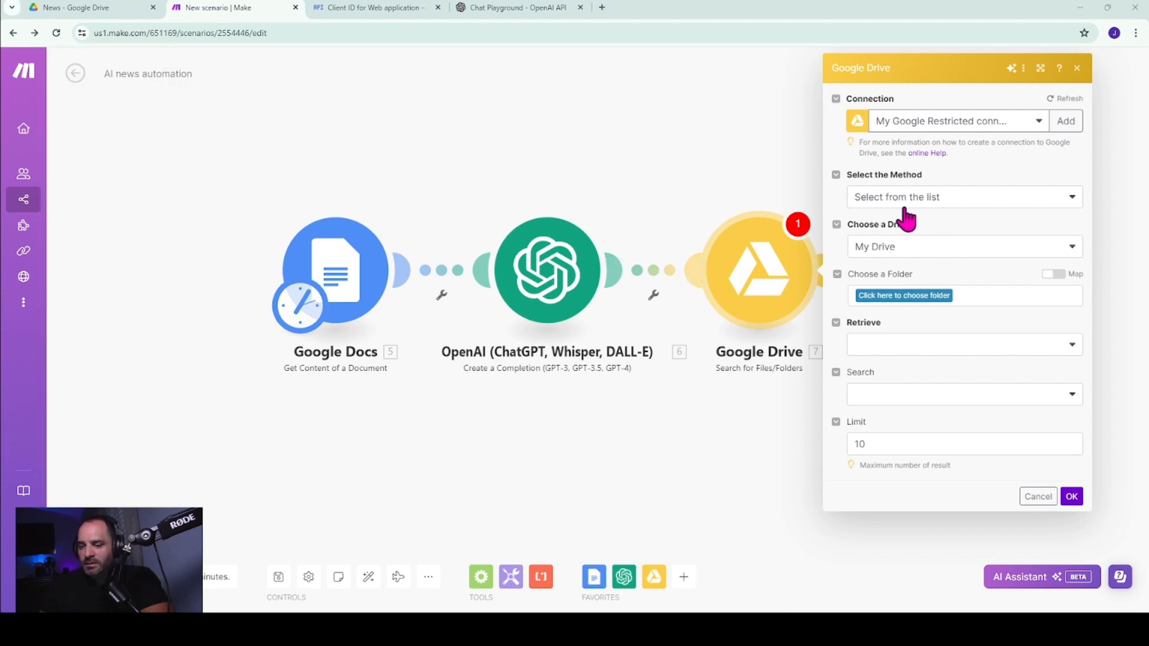
Set the folder of the Google Drive Search for Files/Folders module to AI News / AI Script.
left_click(907, 303)
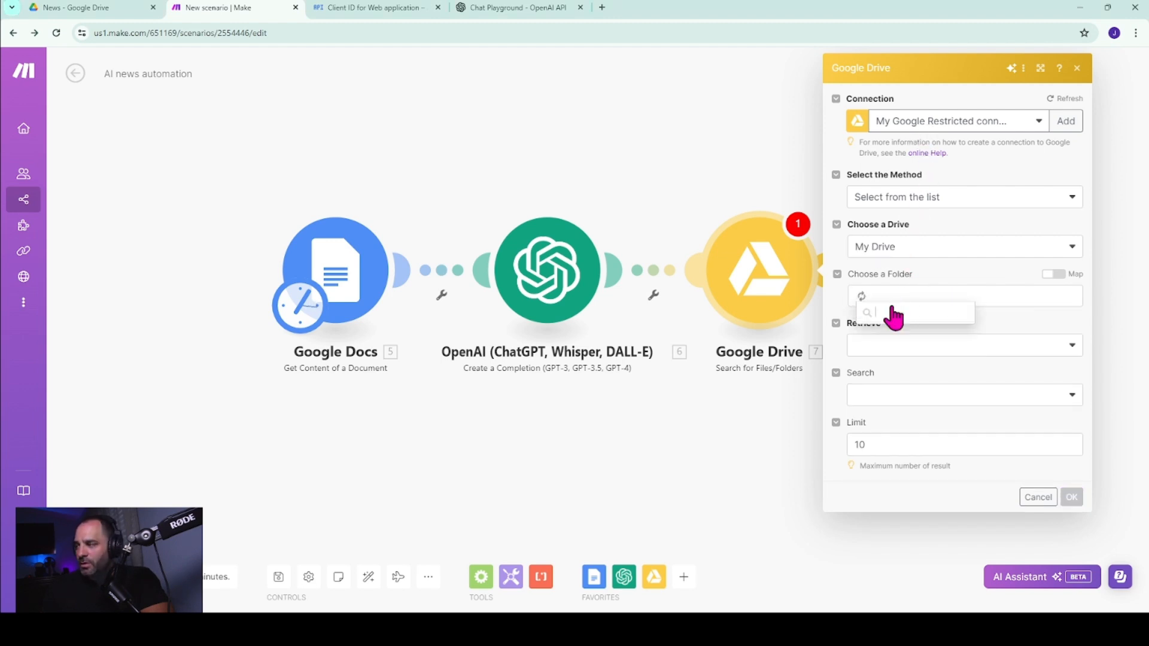
left_click(890, 331)
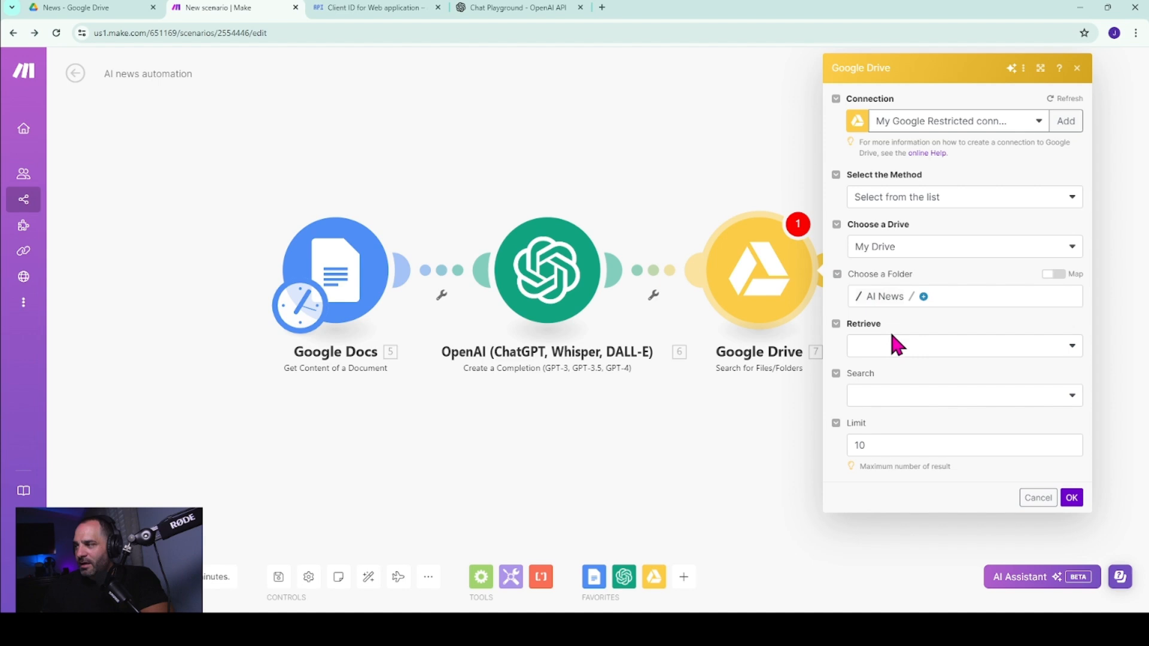
left_click(923, 299)
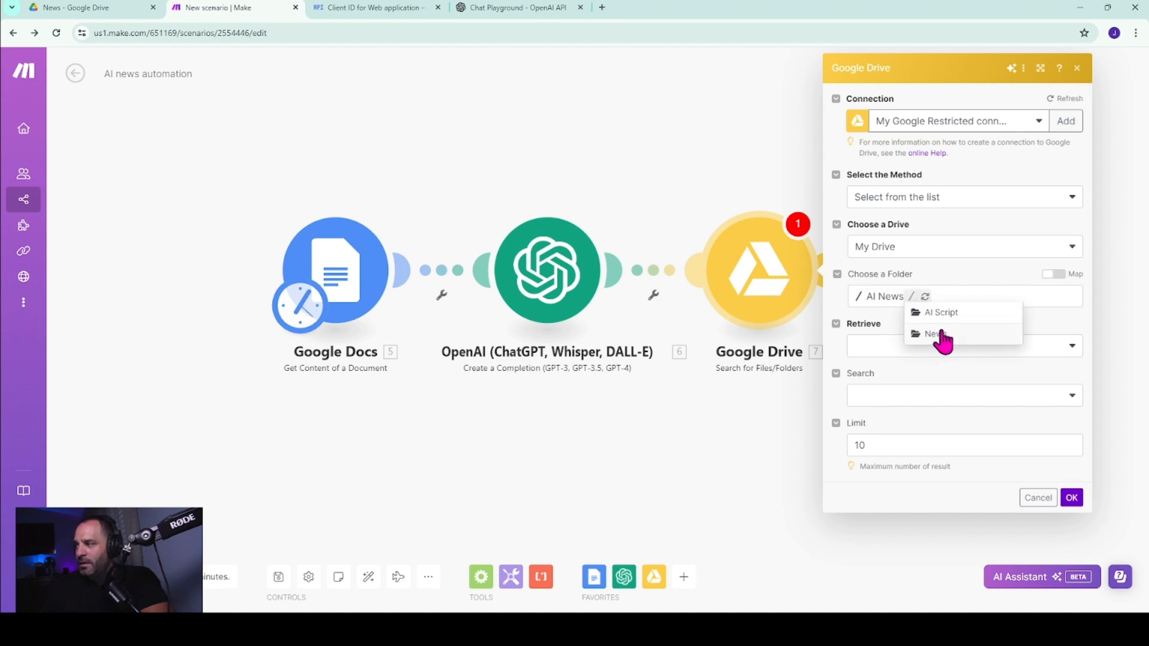
left_click(942, 318)
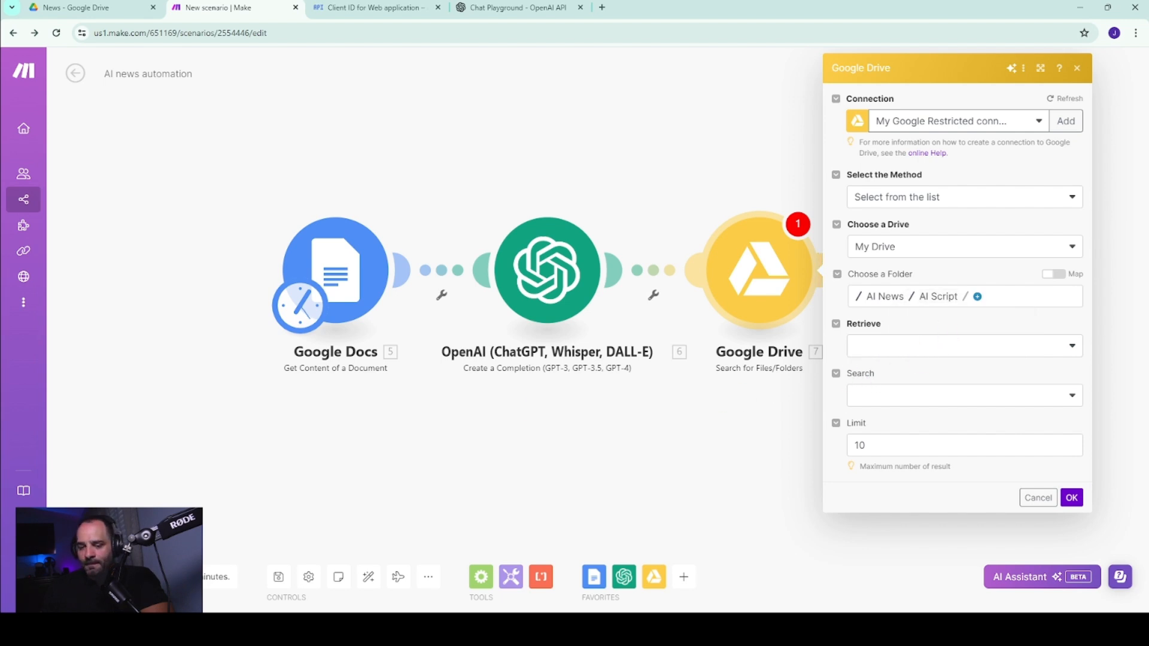
Make the Google Drive search retrieve files and folders, searching within file/folder names.
left_click(1071, 349)
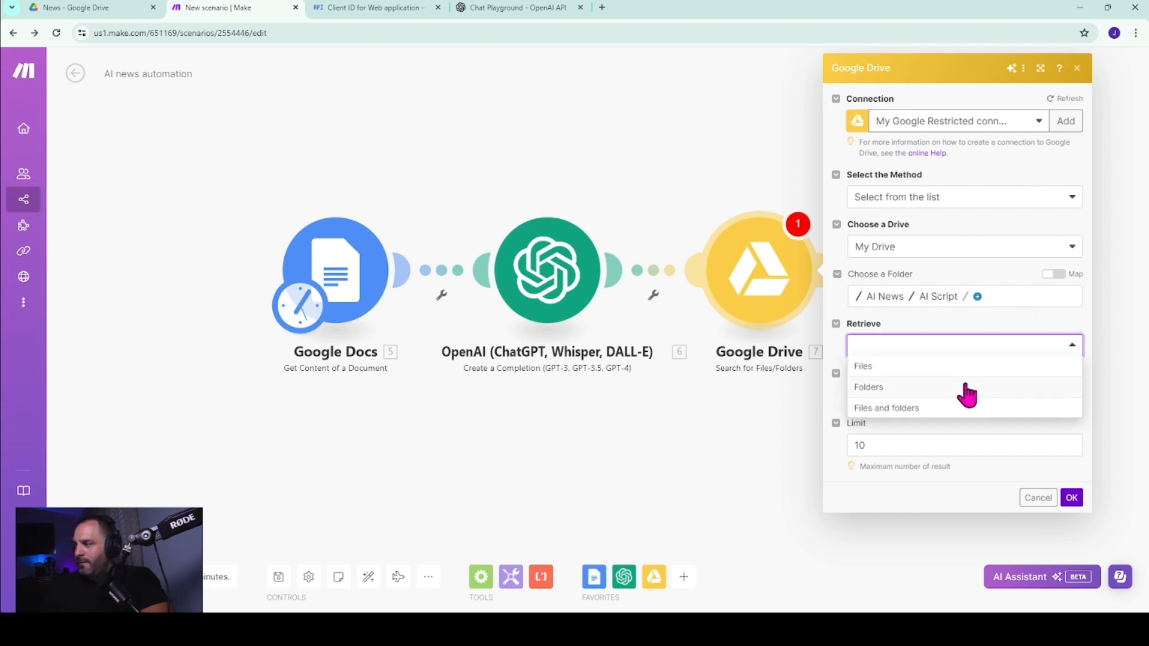
left_click(925, 409)
left_click(915, 396)
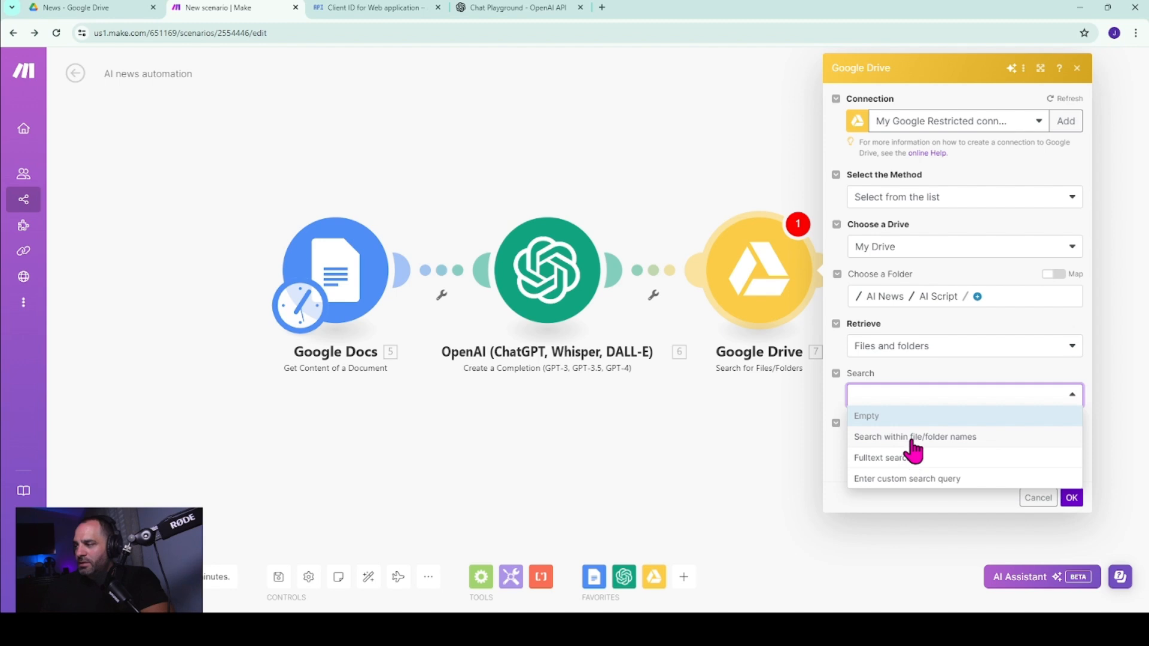
left_click(913, 440)
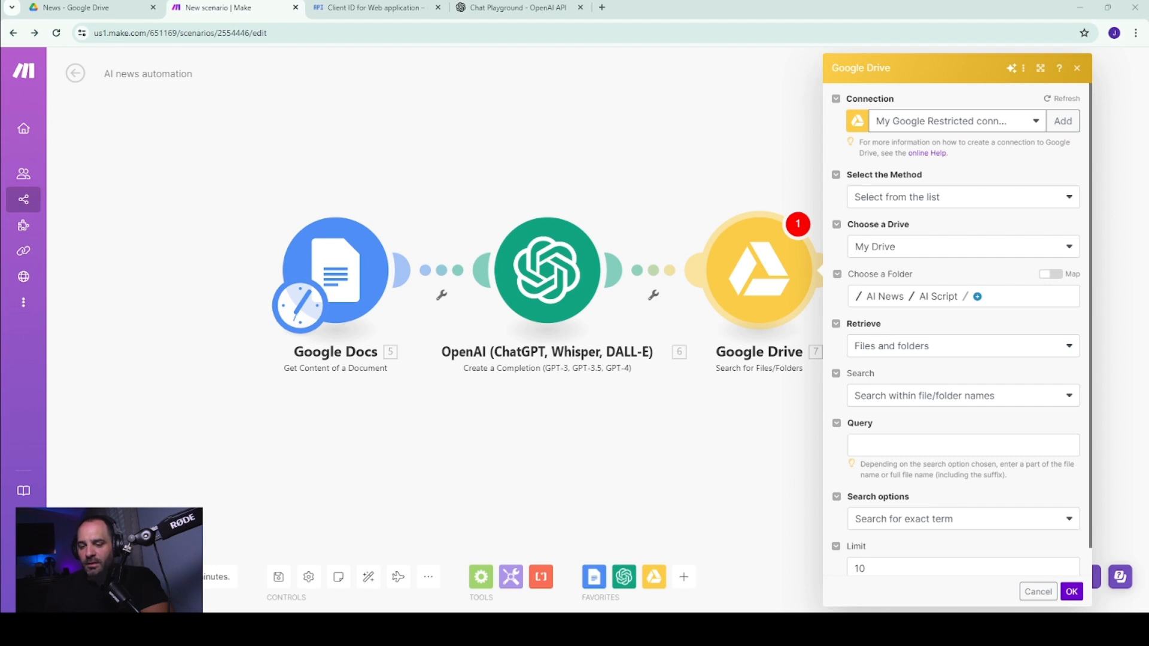
Enter the query as formatDate(now; YYYY), formatDate(now; MM) and formatDate(now; DD) in sequence, keep Search for exact term and save the module.
left_click(883, 444)
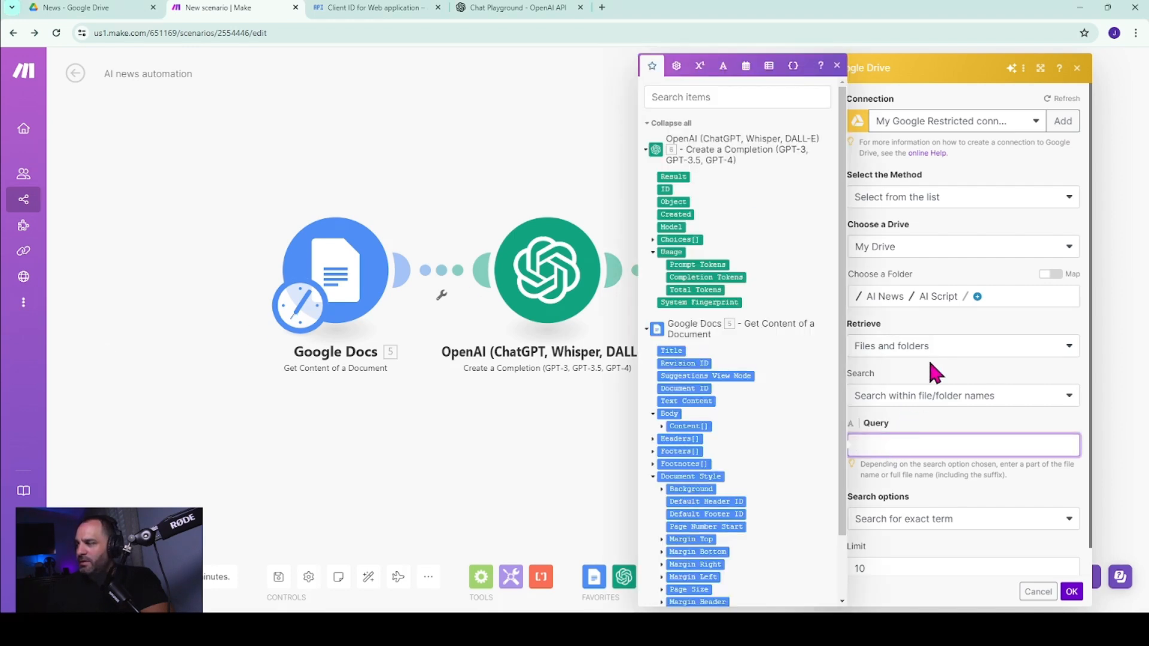
type("formatDate(now; YYYY)formatDate(now; MM)formatDate(now; DD)")
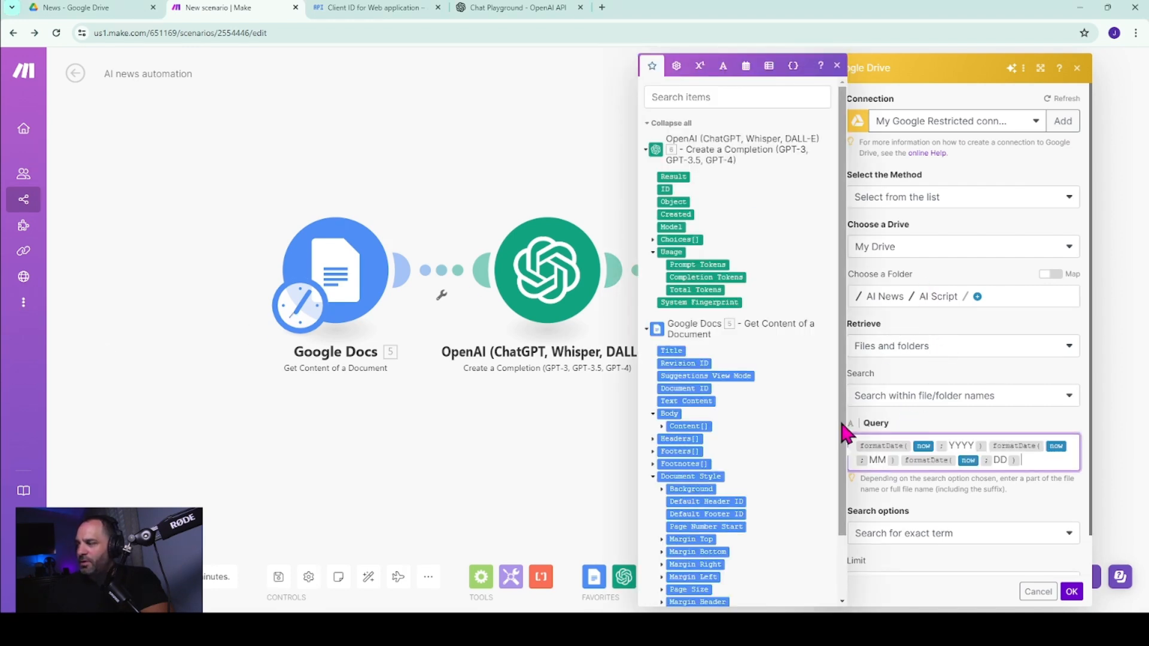
left_click(837, 66)
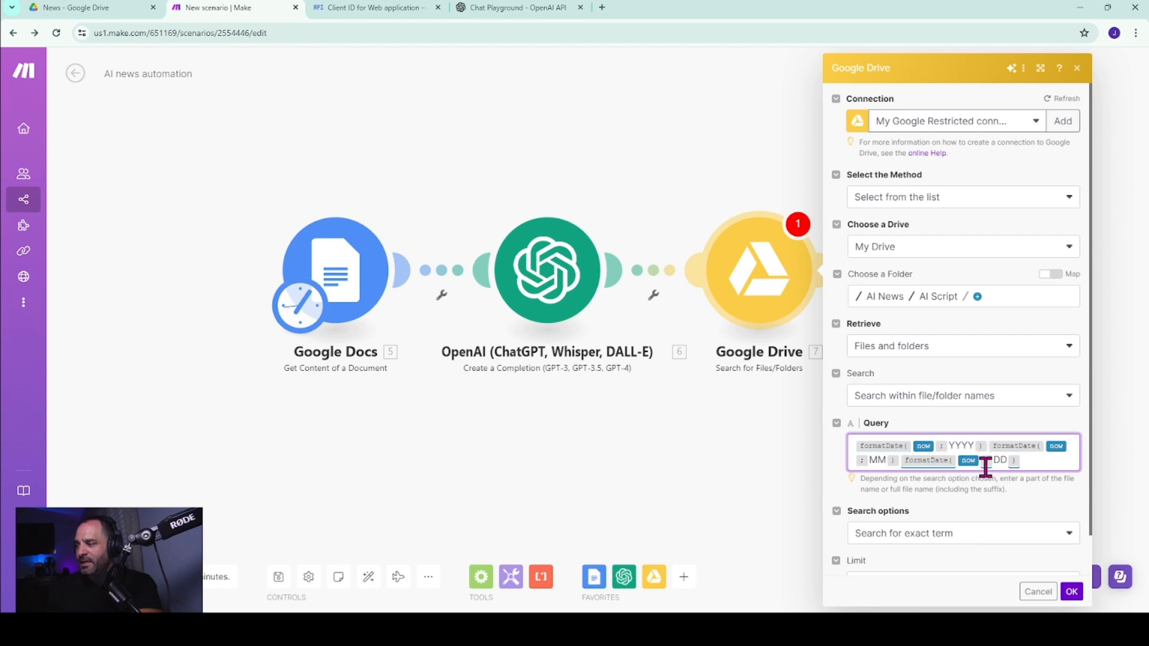
scroll(713, 448, "down", 1)
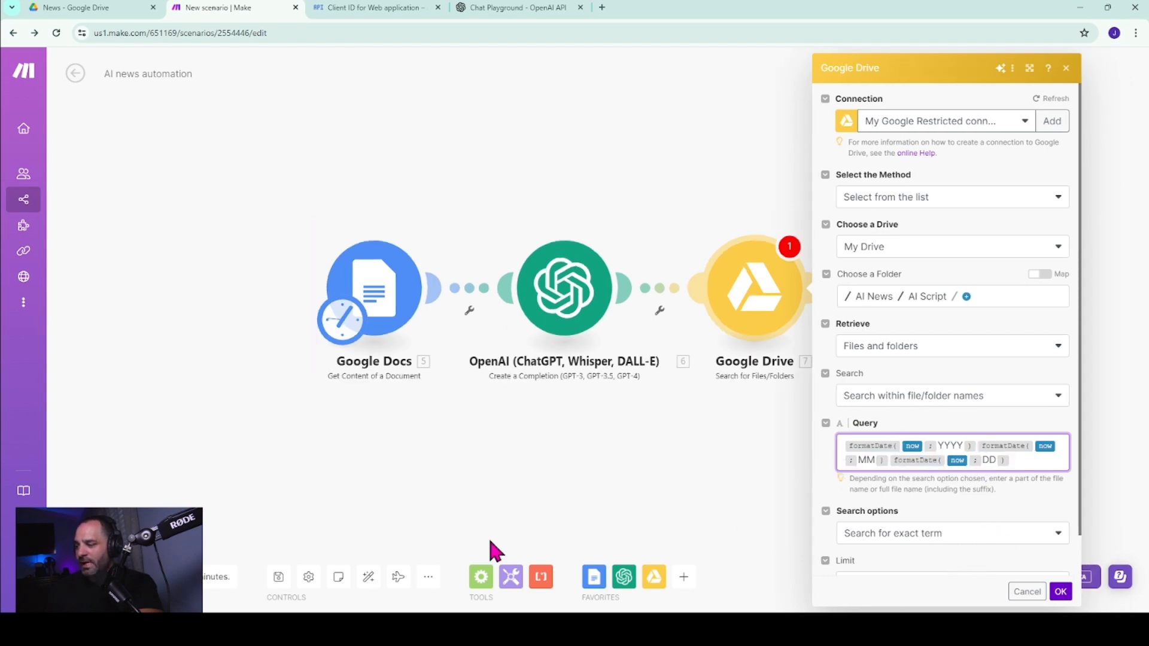
left_click(908, 533)
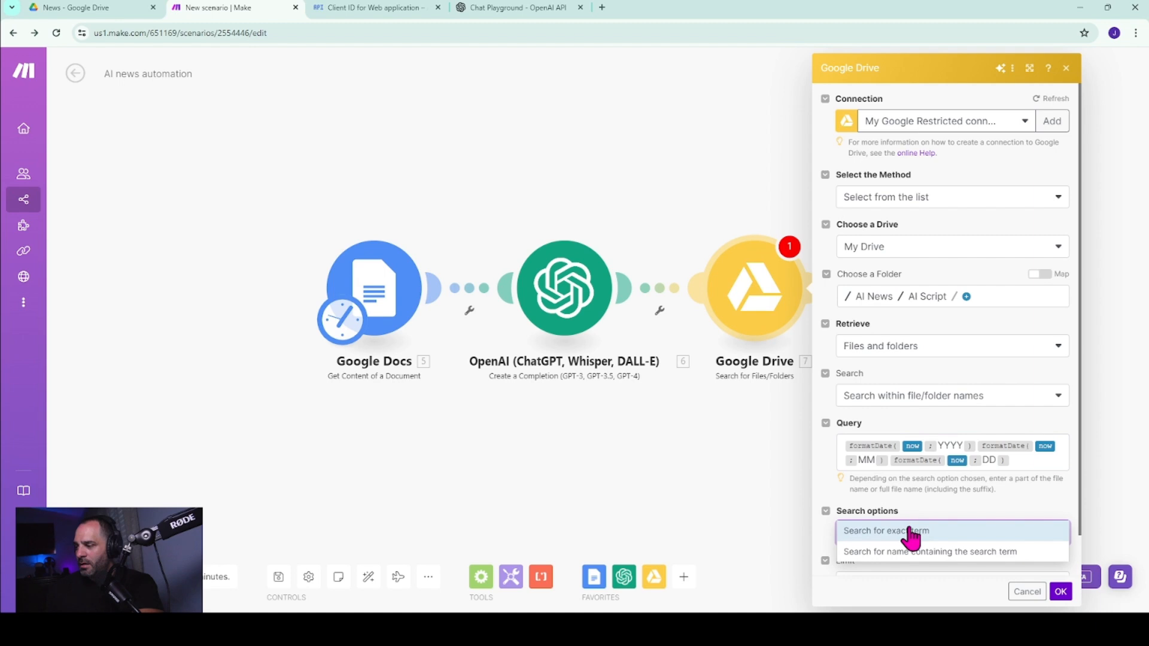
left_click(910, 532)
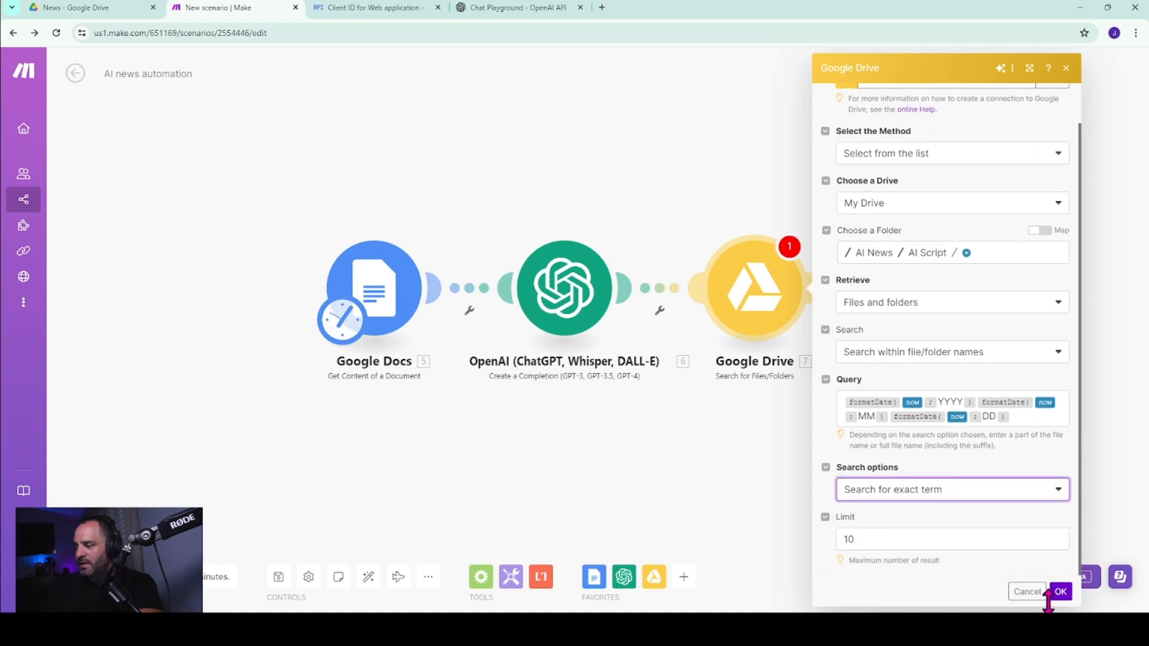
left_click(1027, 592)
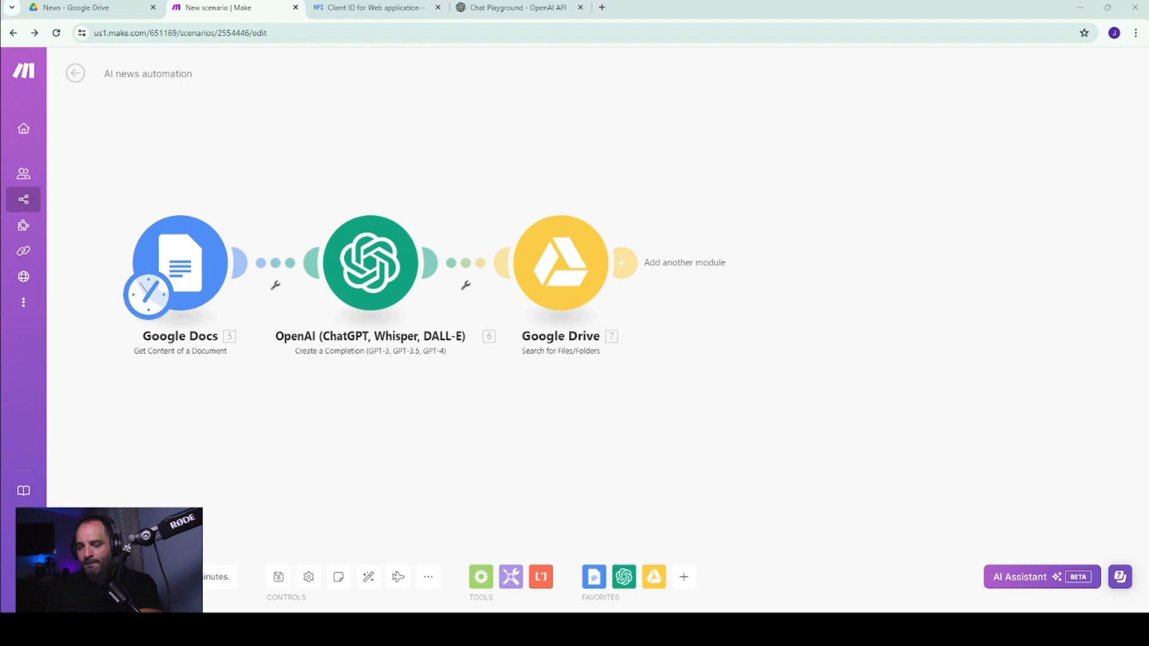
Add a Google Docs Create a Document module after the Google Drive search module.
left_click(623, 262)
left_click(860, 183)
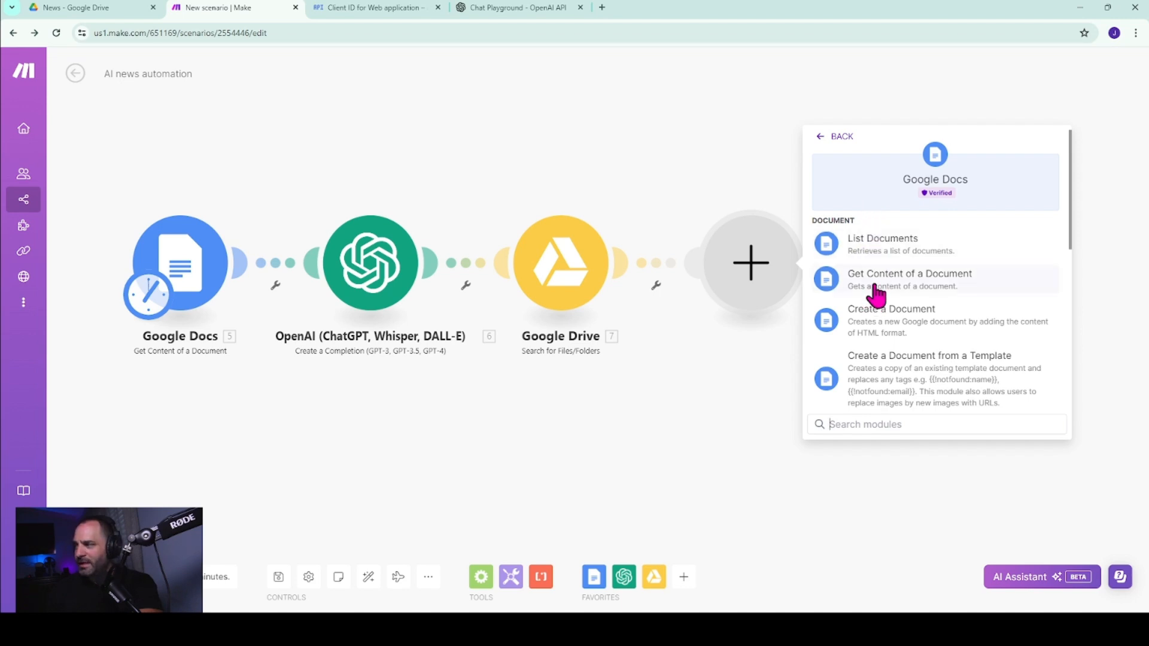
left_click(884, 323)
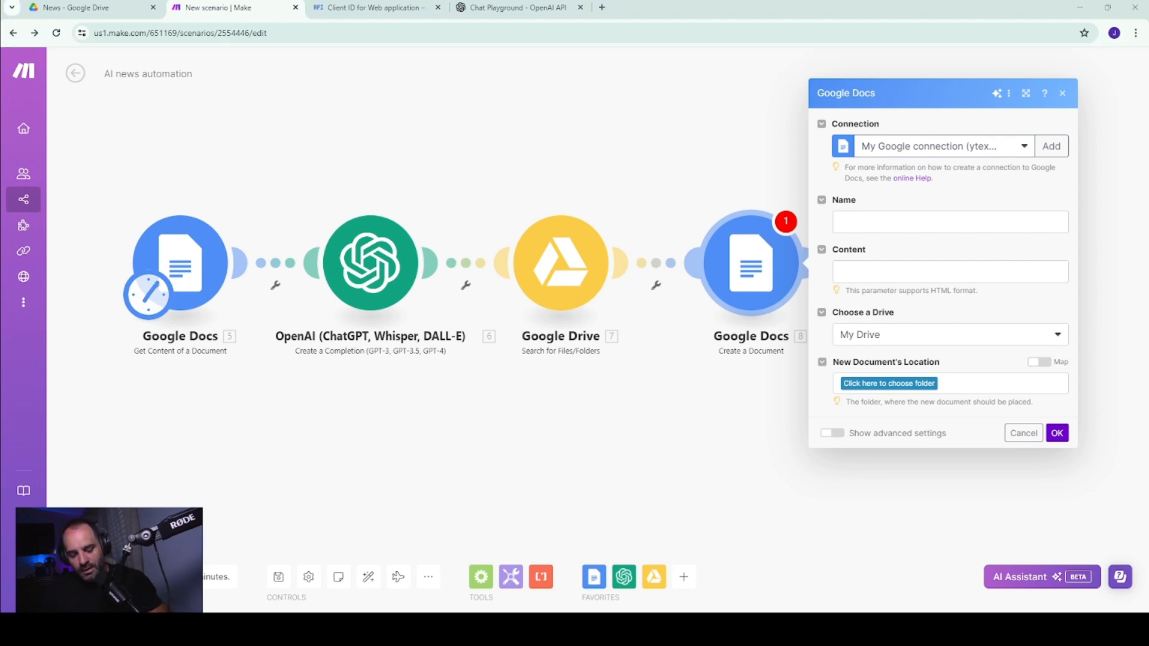
Set the new document's name to the copied sequence formatDate(now; YYYY), formatDate(now; MM) and formatDate(now; DD).
left_click(888, 223)
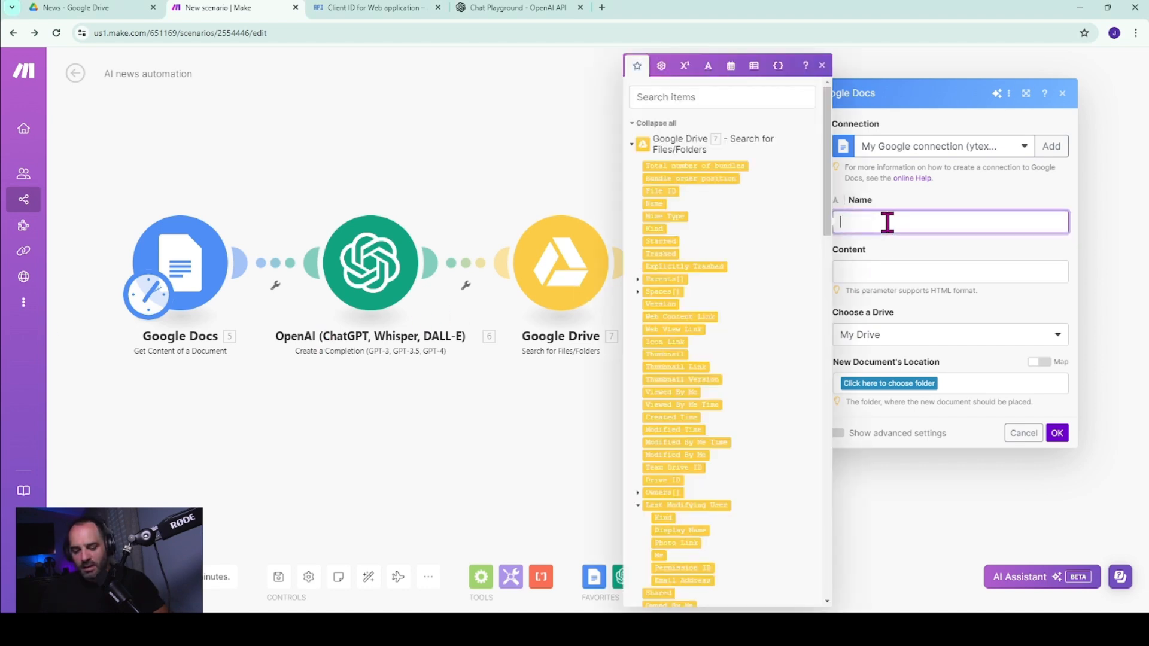
type("formatDate(now; YYYY)formatDate(now; MM)formatDate(now; DD)")
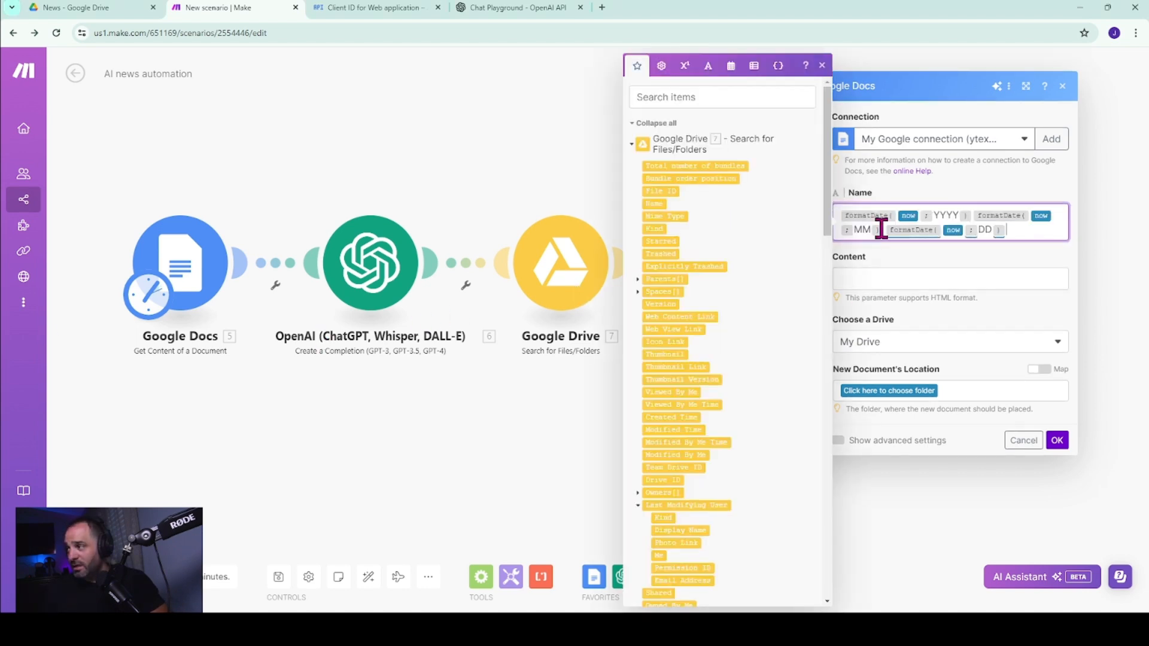
left_click(822, 65)
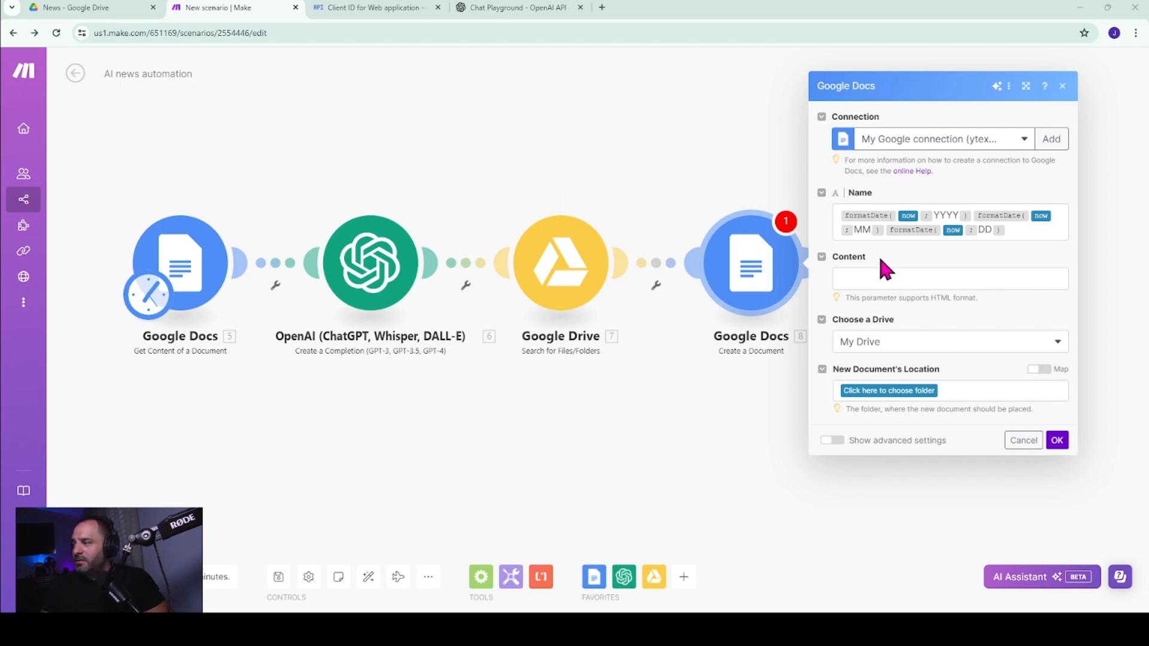
Paste the "Welcome to inside the algorithm this is the AI News for today" intro with its date formulas into Content, removing the pasted 13.choices message mapping.
left_click(895, 280)
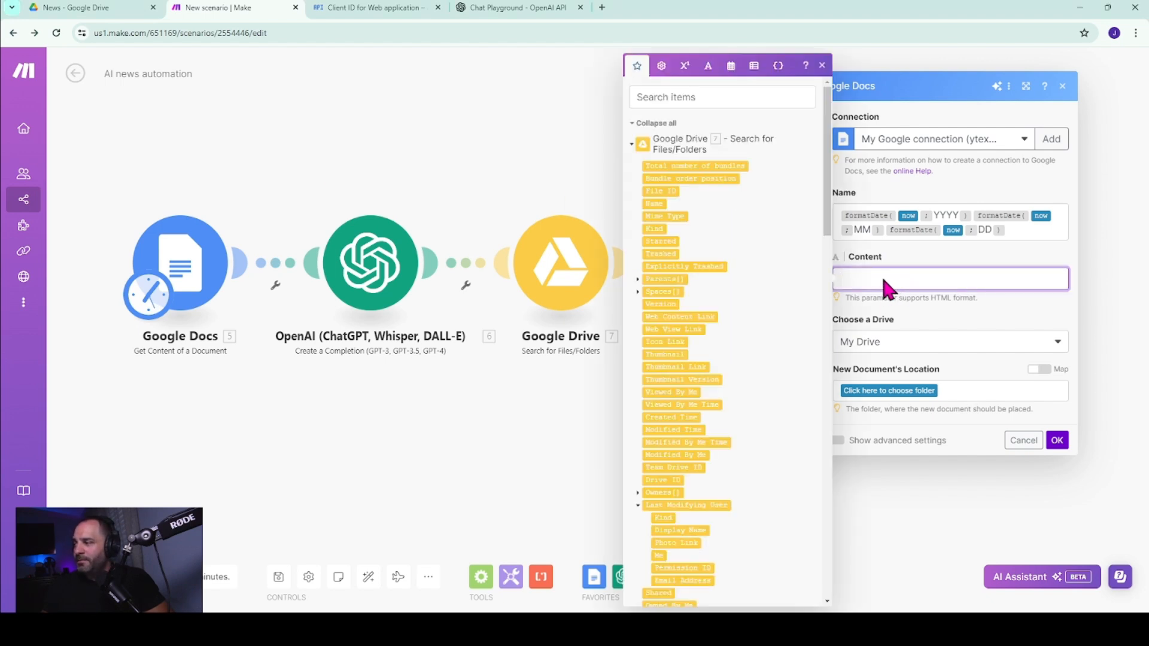
key("ctrl+v")
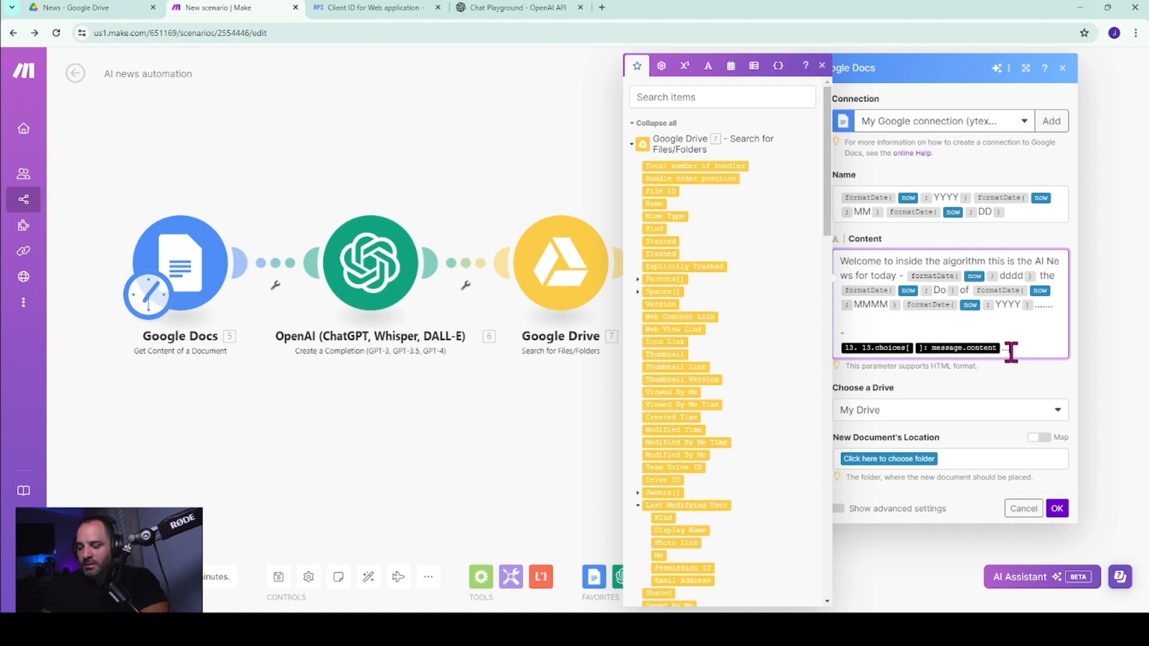
key("BackSpace")
key("BackSpace")
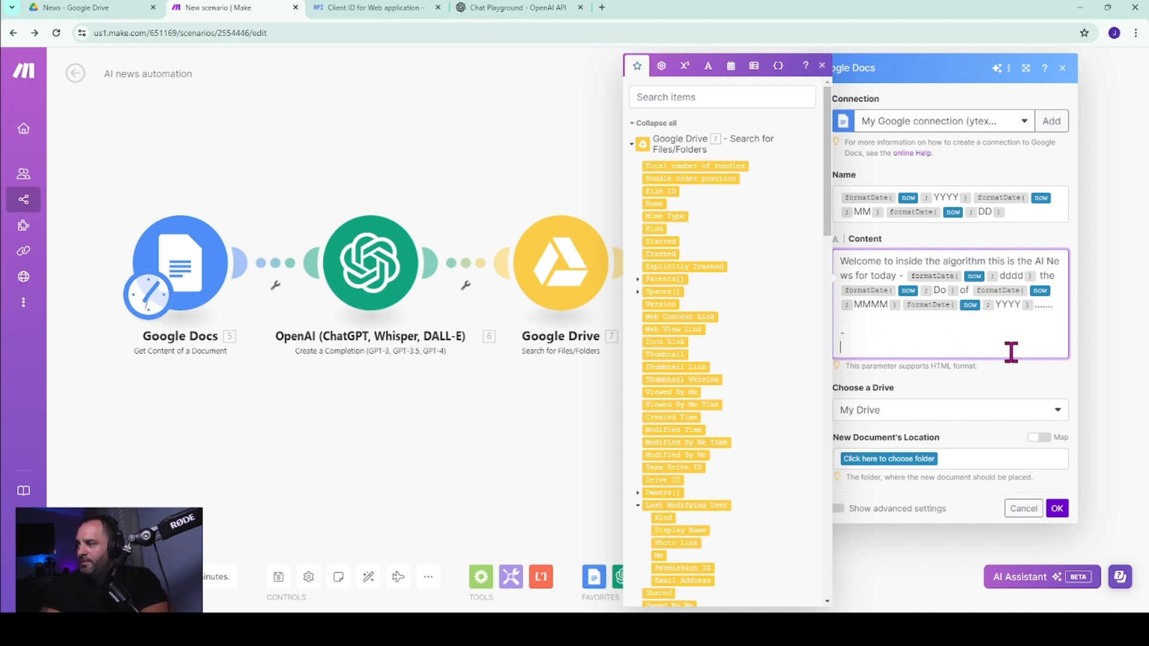
left_click(822, 66)
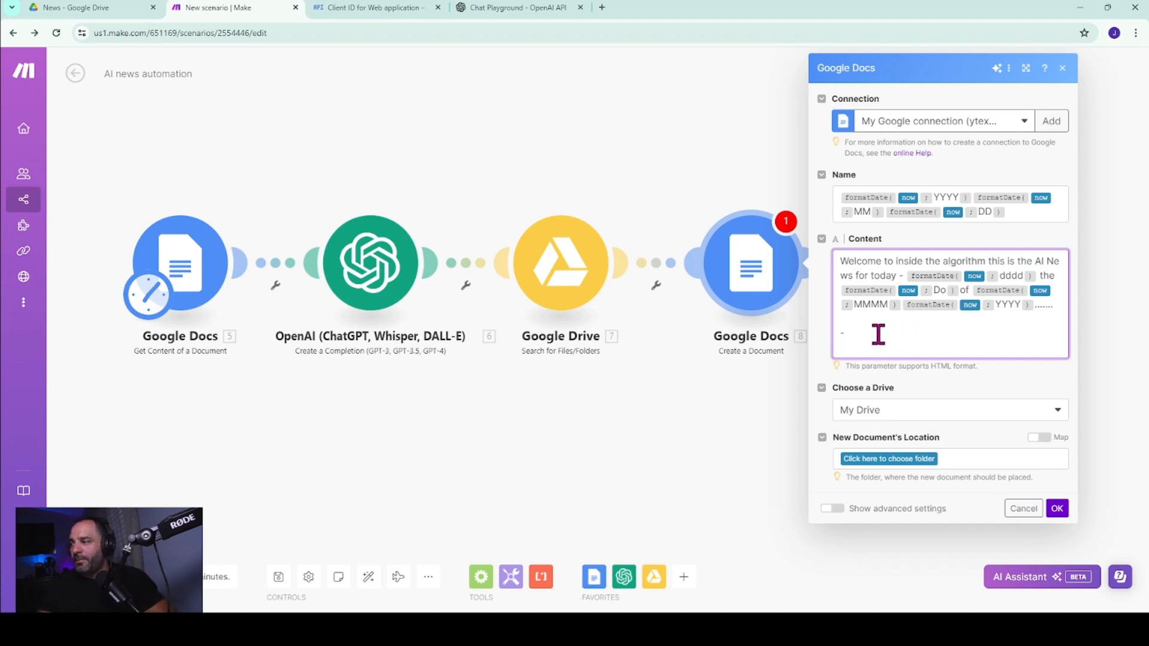
Map the OpenAI completion's Choices[]: Message.Content onto the last line of the document content, below the dash.
left_click(850, 347)
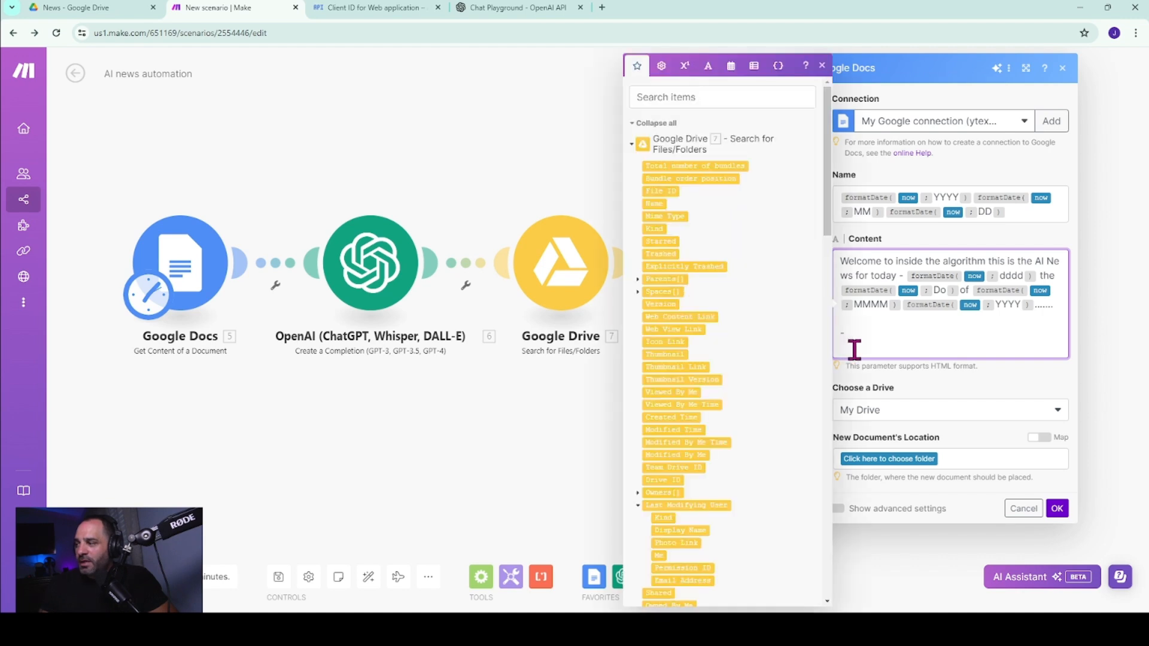
scroll(703, 325, "down", 15)
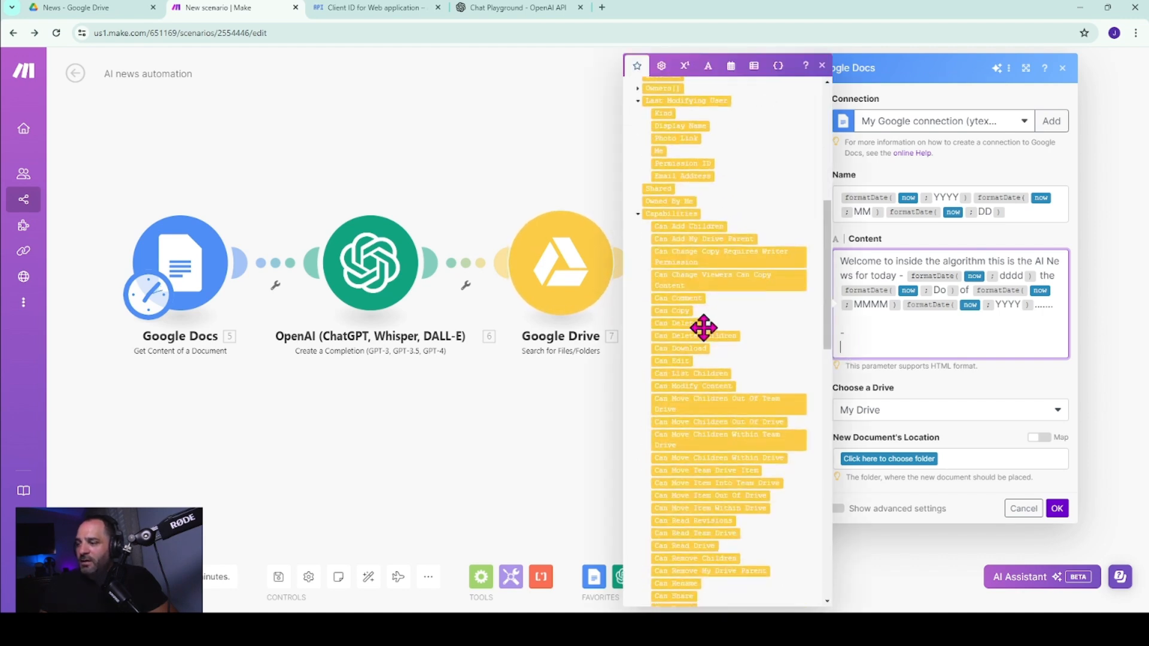
scroll(700, 334, "up", 15)
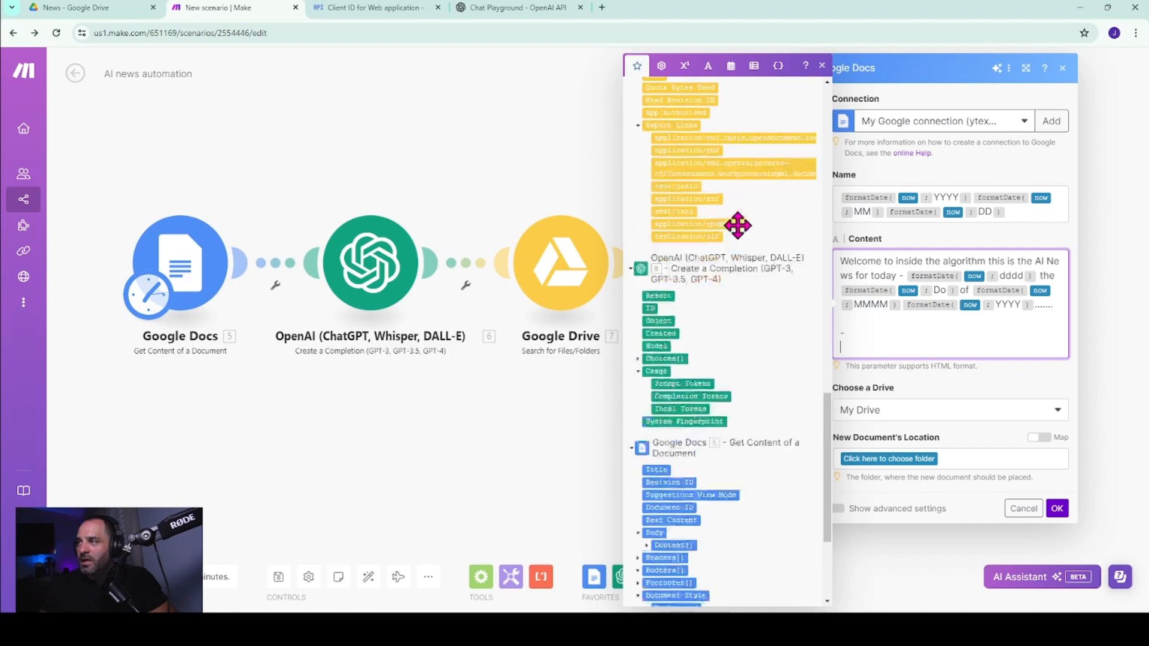
scroll(738, 206, "up", 10)
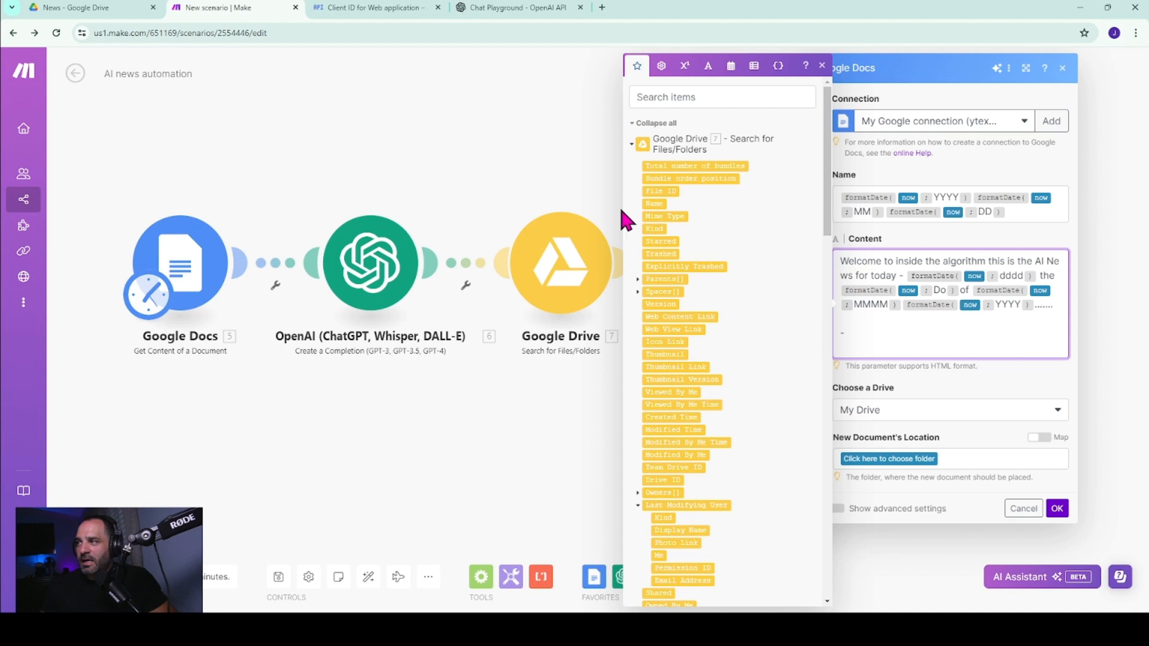
scroll(683, 203, "down", 15)
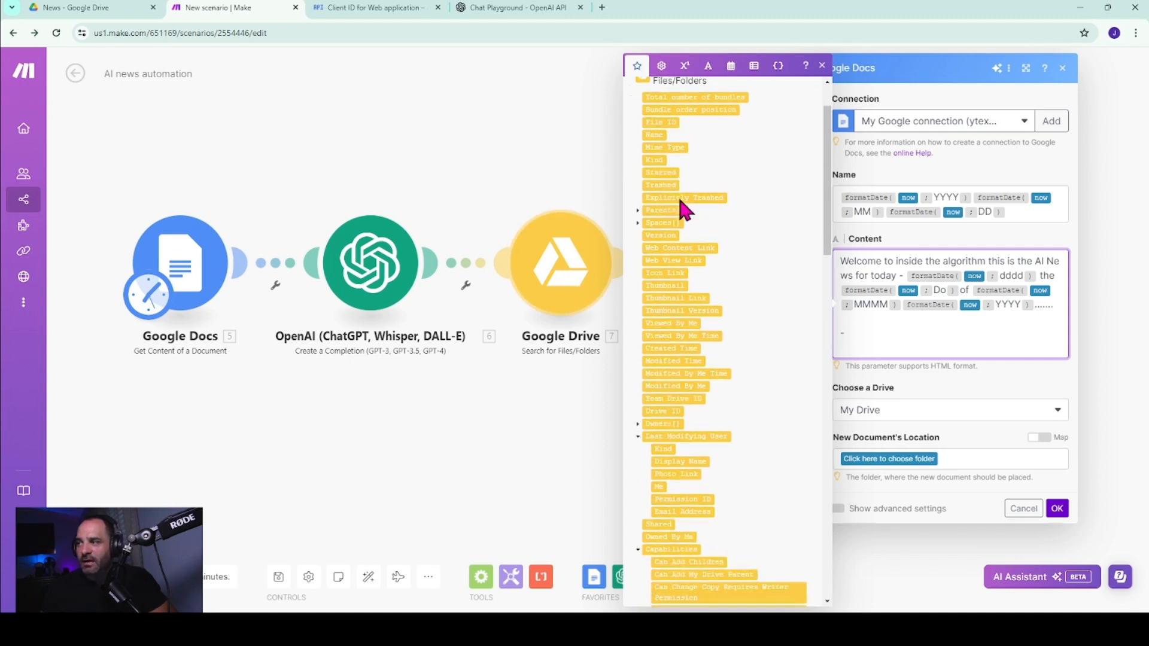
scroll(675, 214, "down", 4)
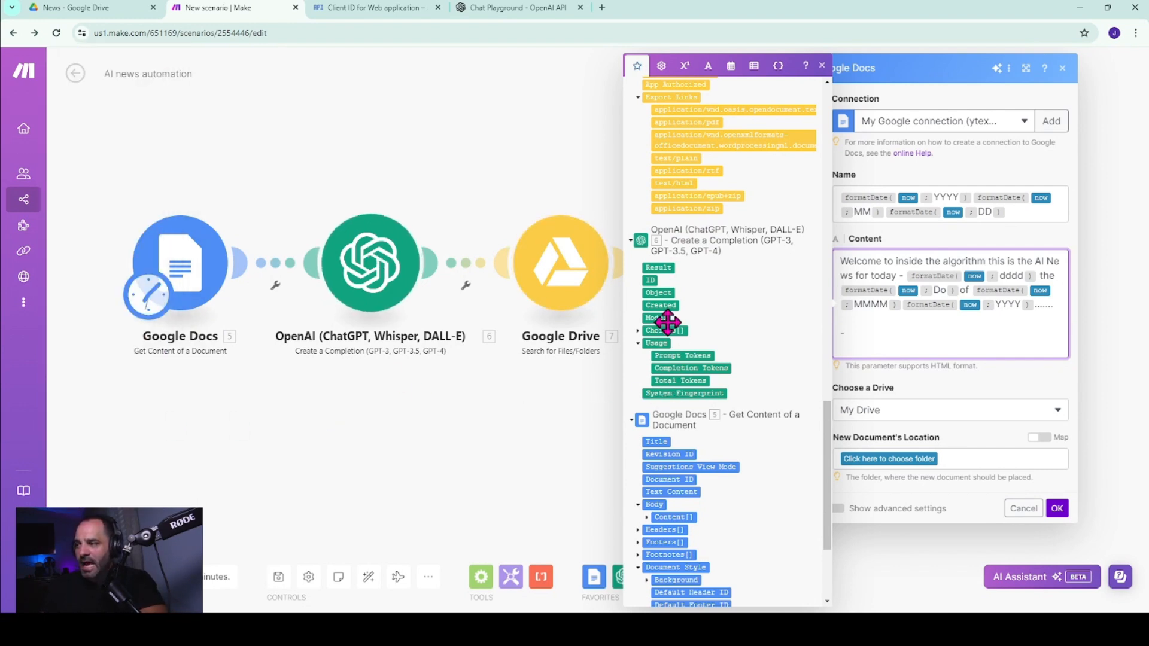
left_click(638, 331)
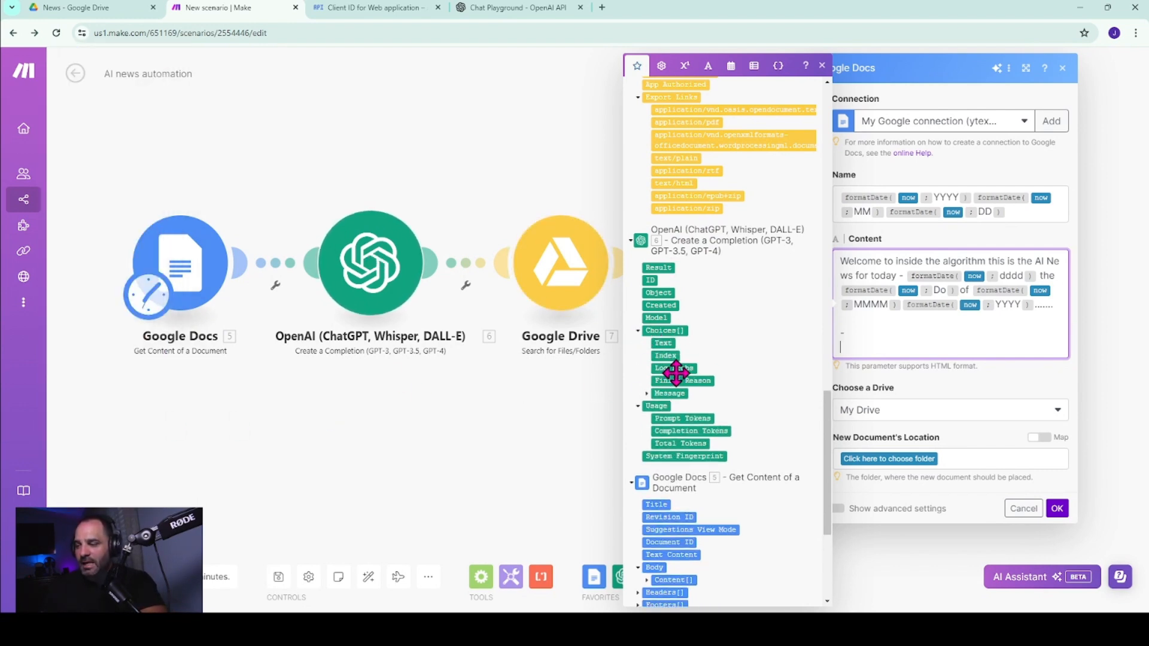
left_click(671, 397)
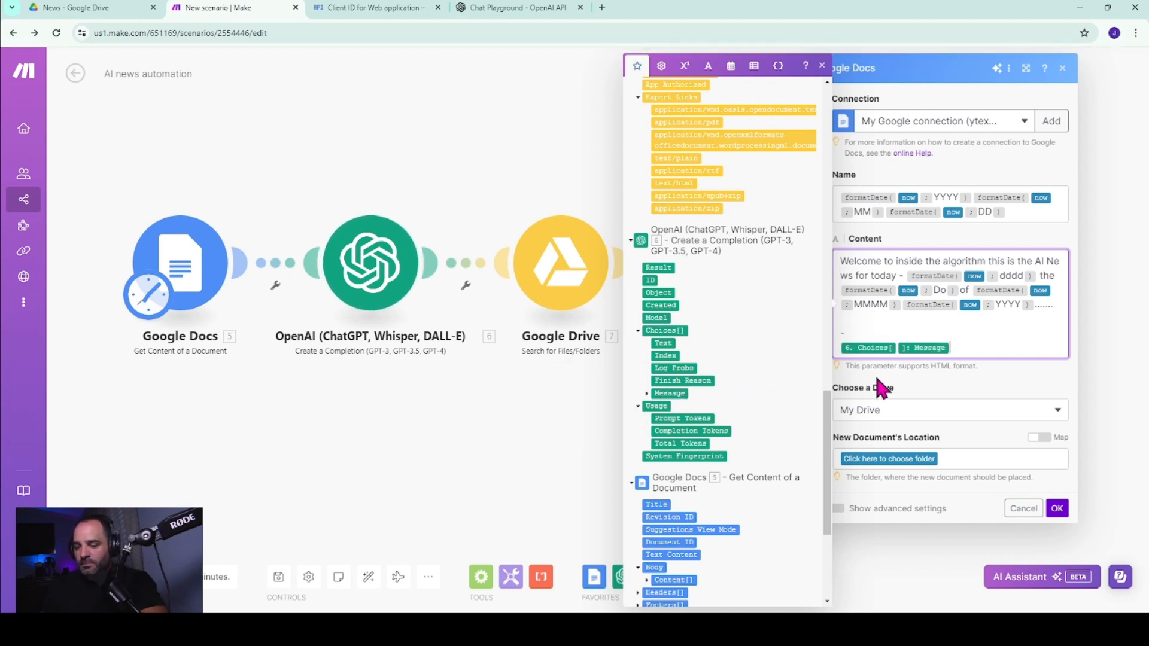
left_click(647, 393)
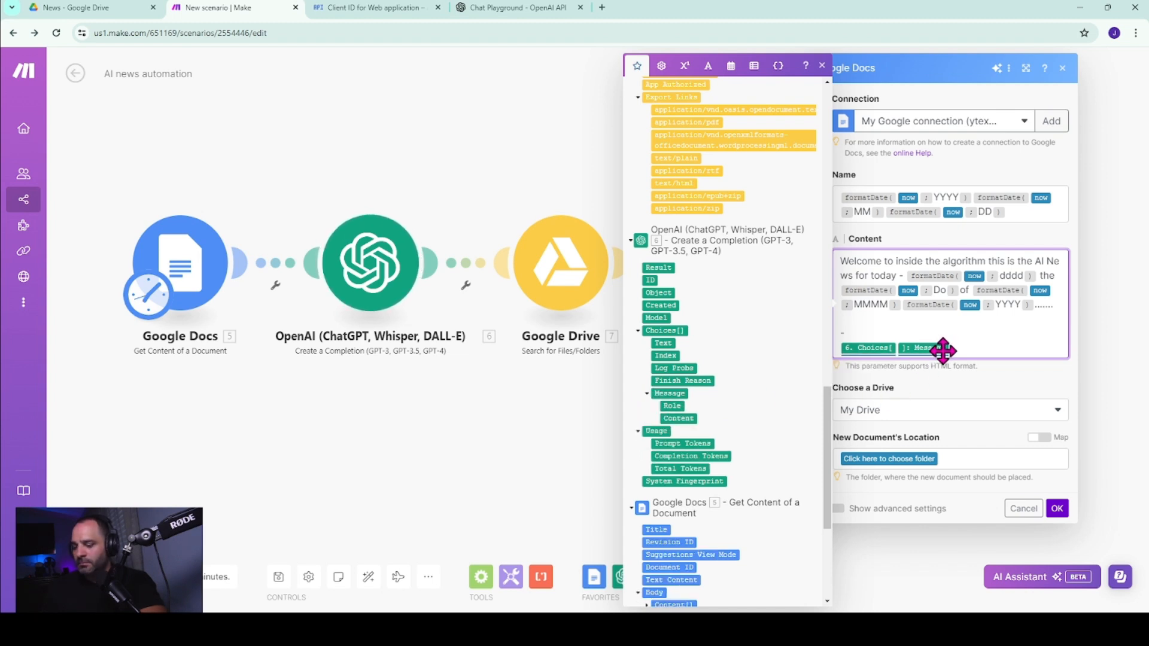
key("BackSpace")
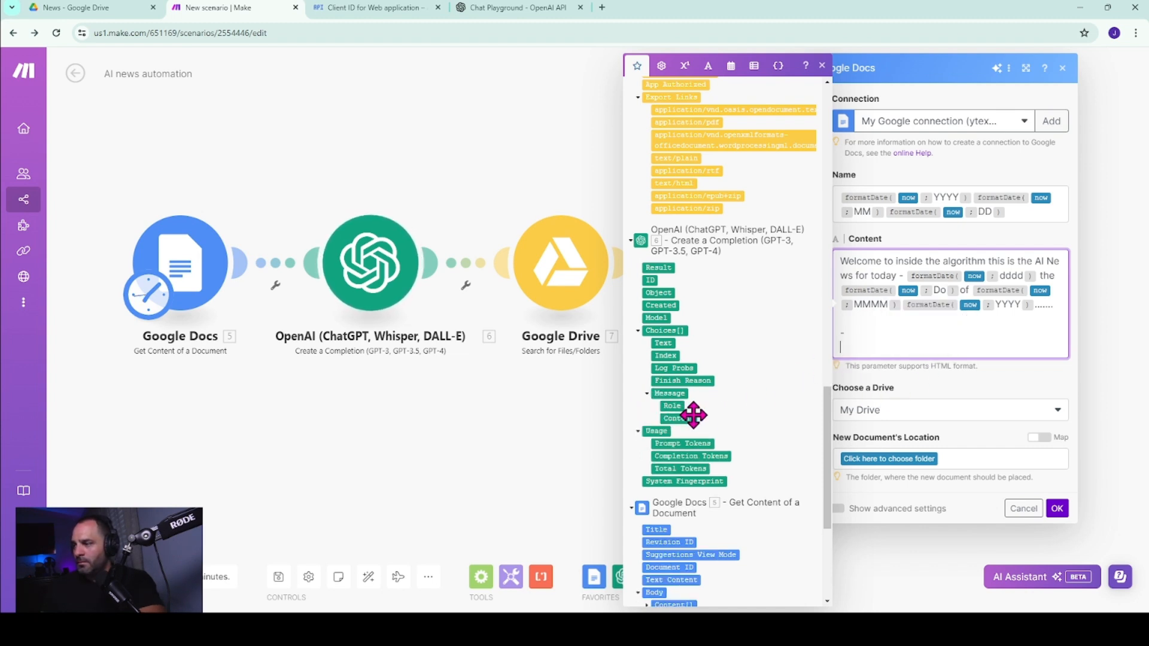
left_click(678, 418)
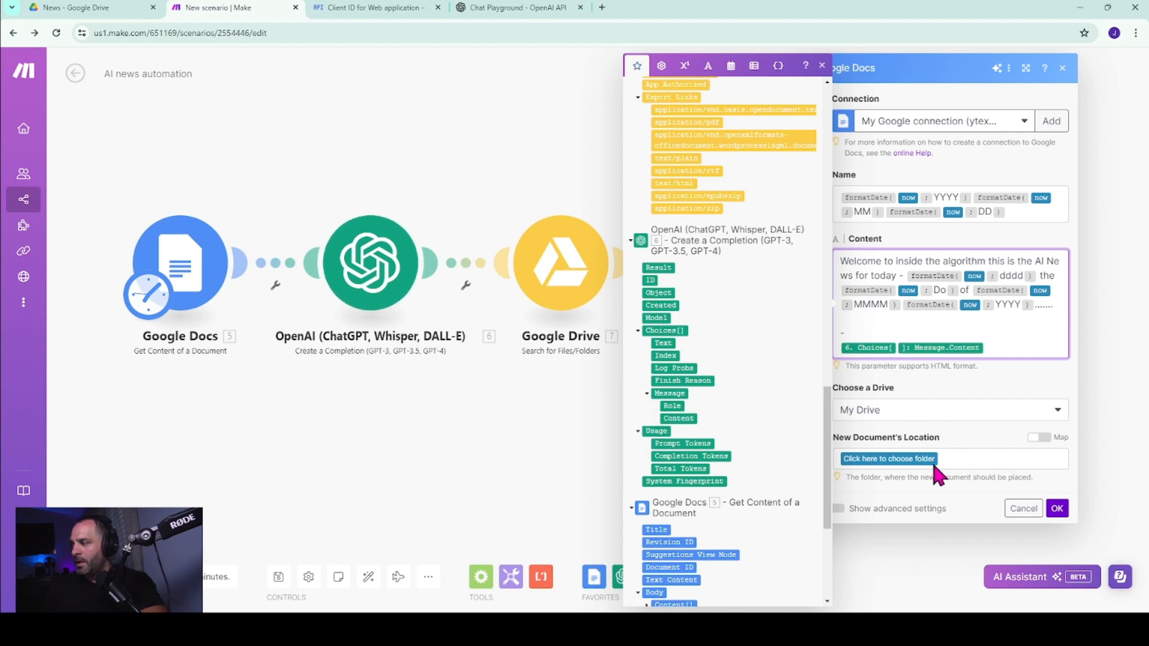
left_click(822, 65)
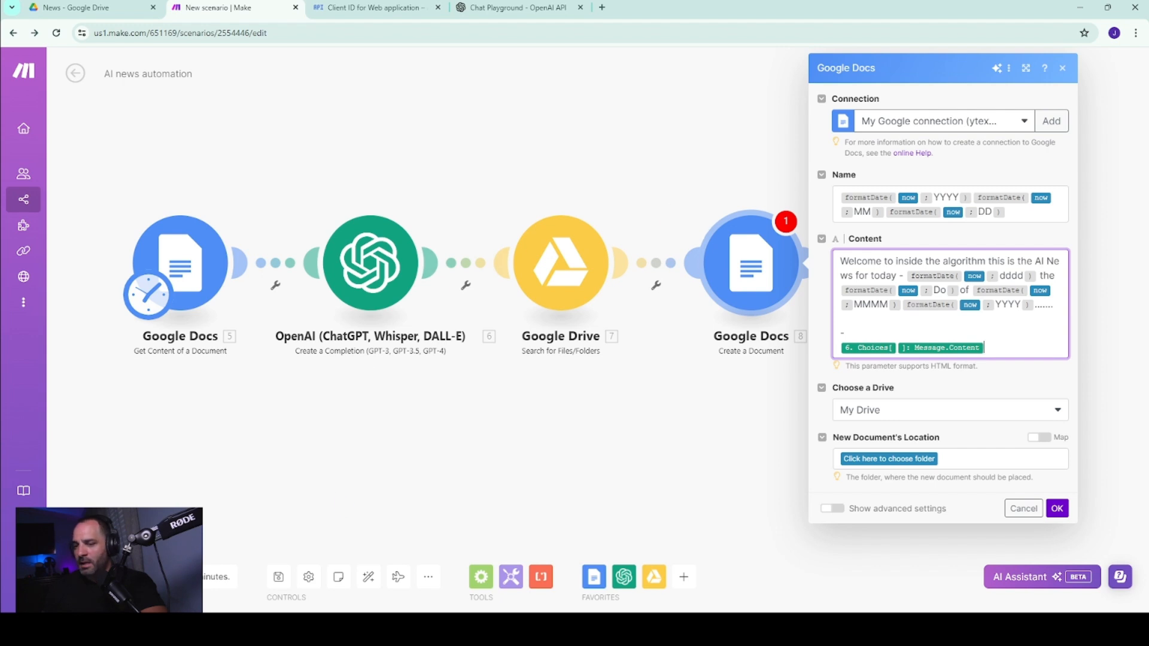
Set the new document's location to AI News / AI Script, confirm the module and save the scenario.
left_click(907, 459)
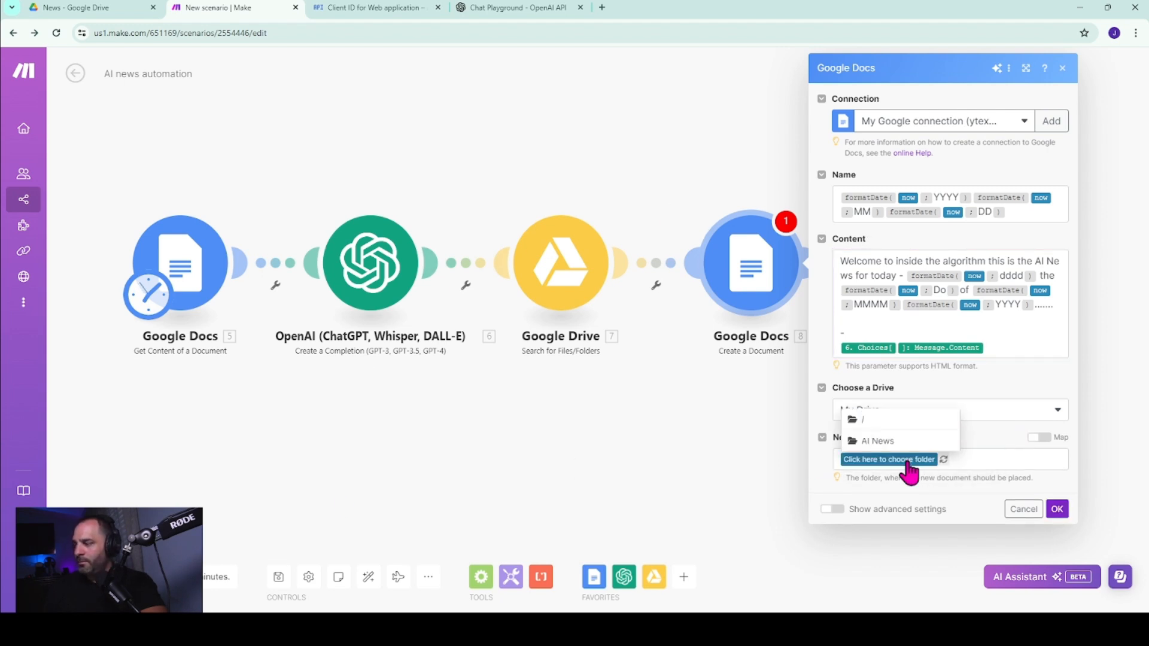
left_click(892, 456)
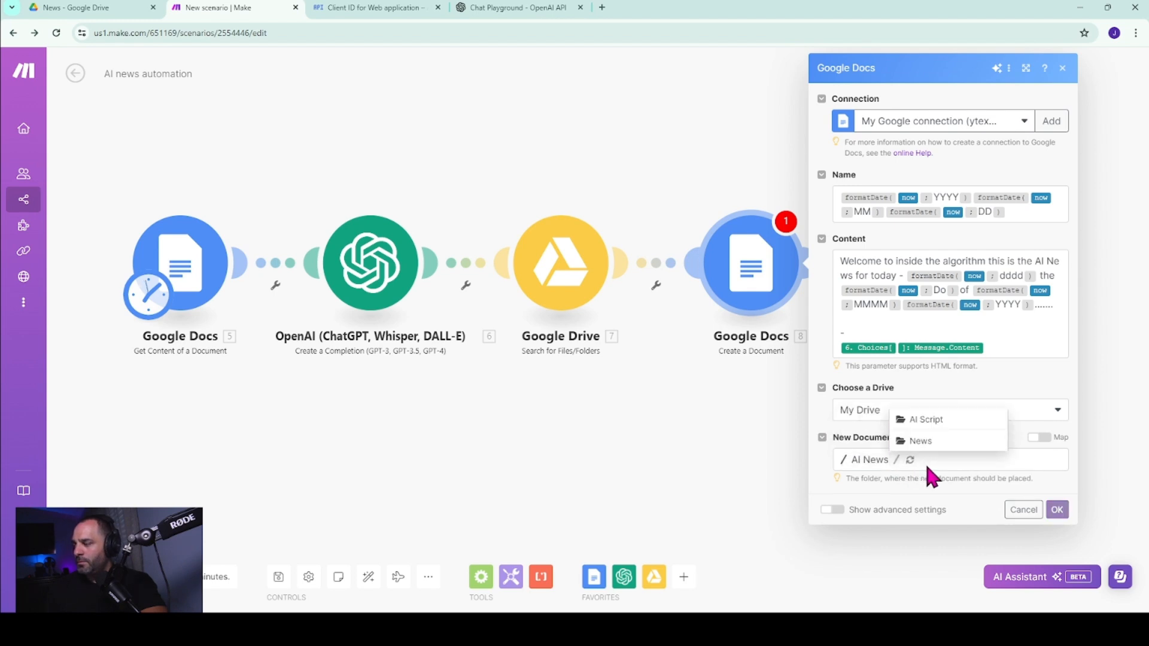
left_click(927, 423)
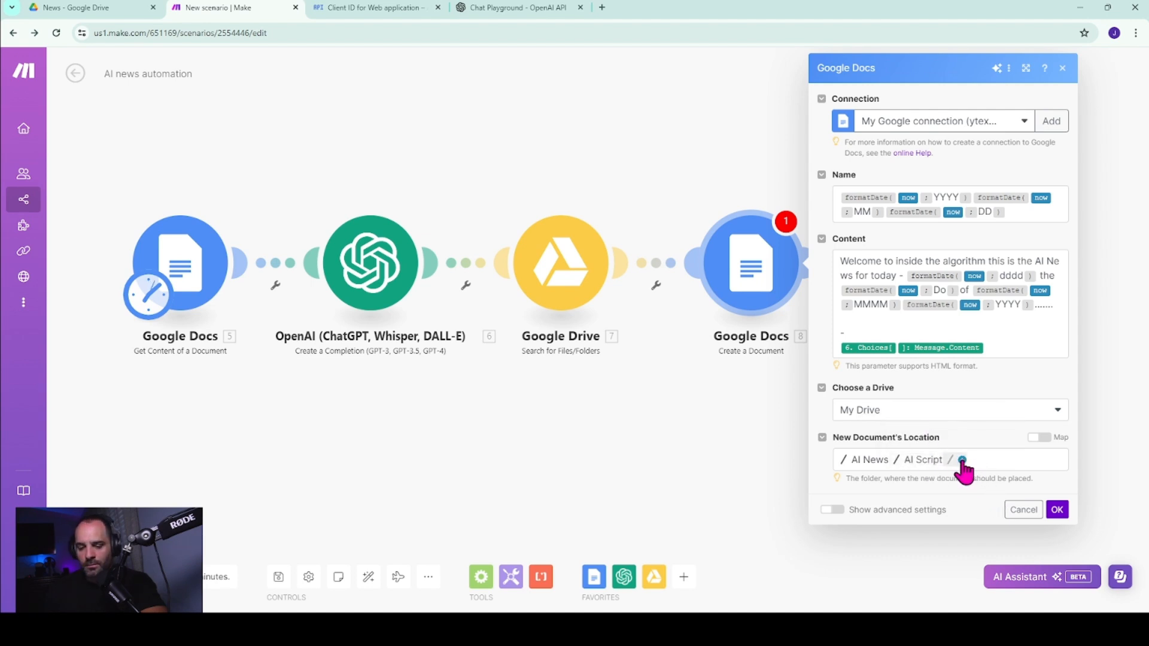
left_click(1049, 504)
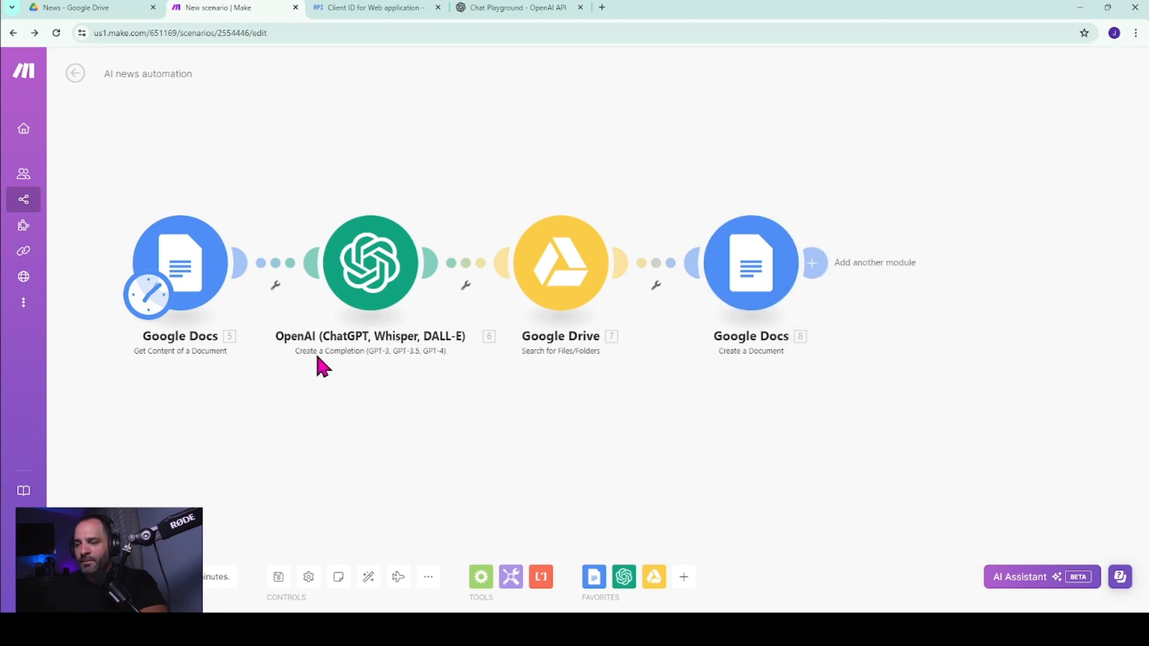
left_click(280, 579)
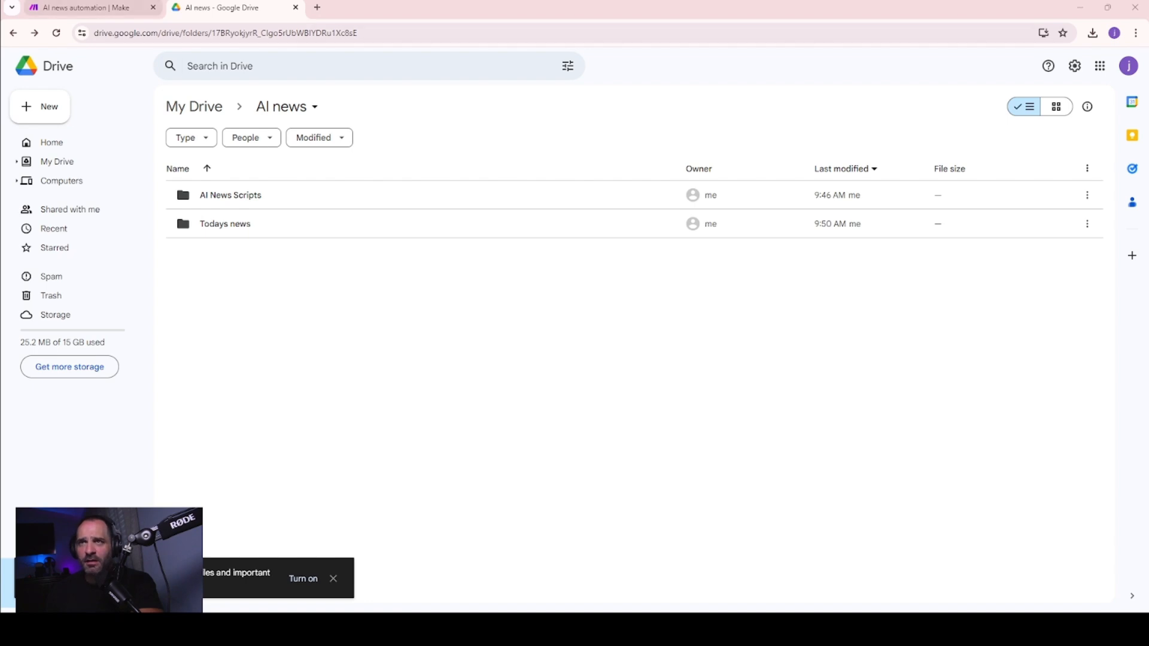
Review the source document Todays news inside the Todays news folder in Google Drive, then close it.
left_click(86, 7)
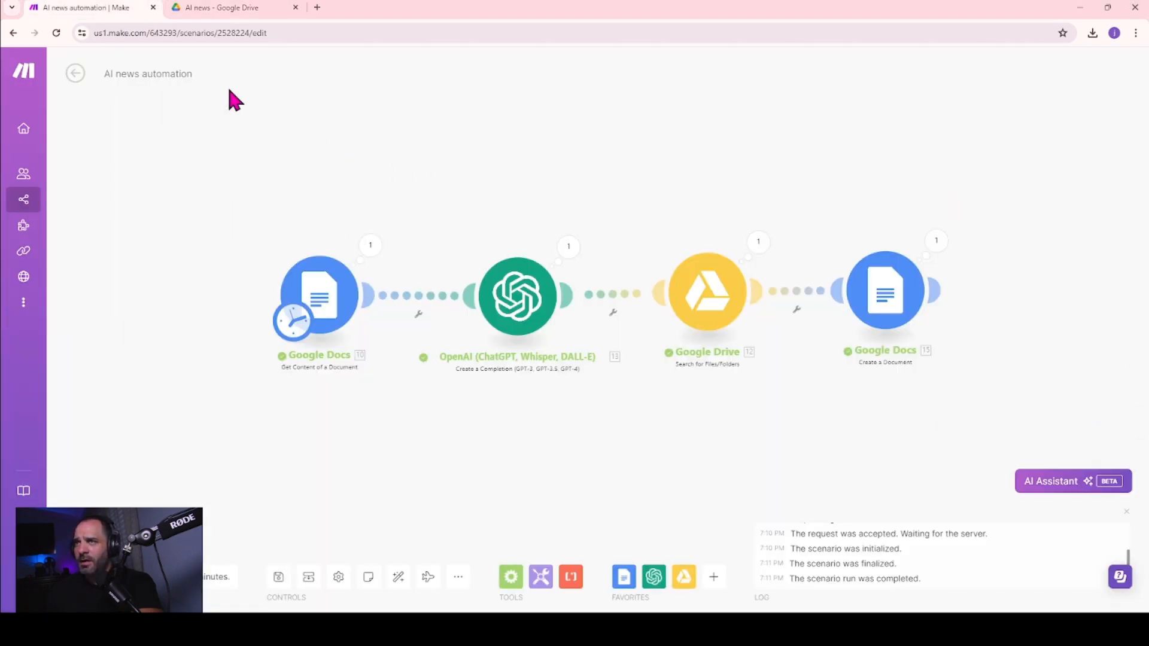
left_click(217, 8)
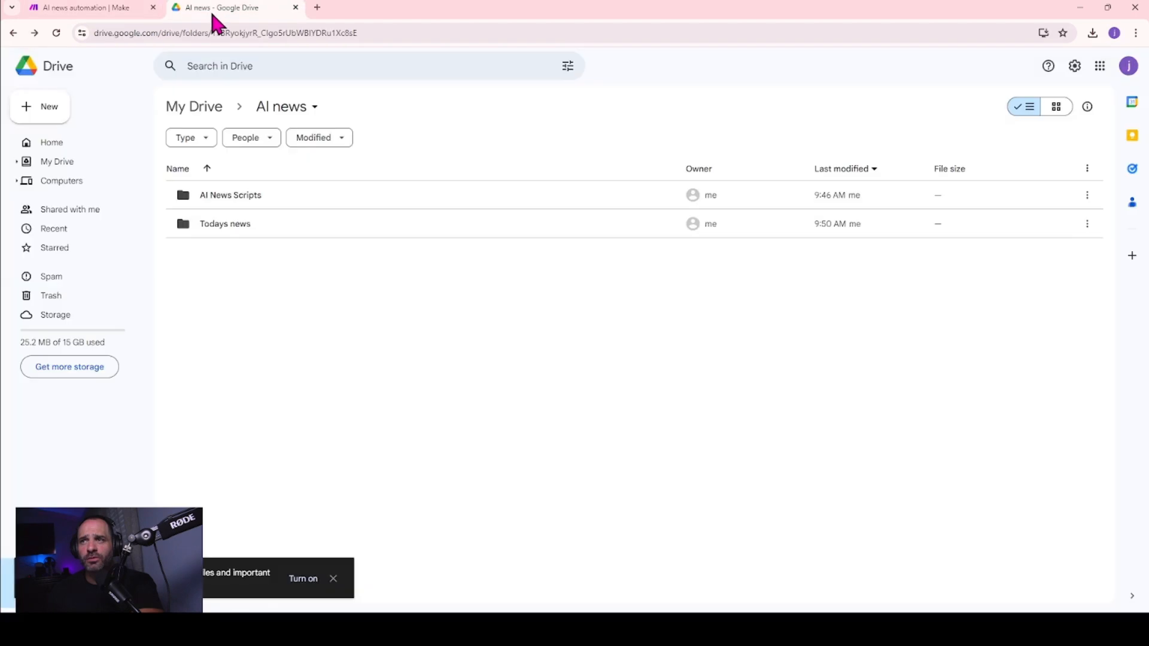
double_click(220, 227)
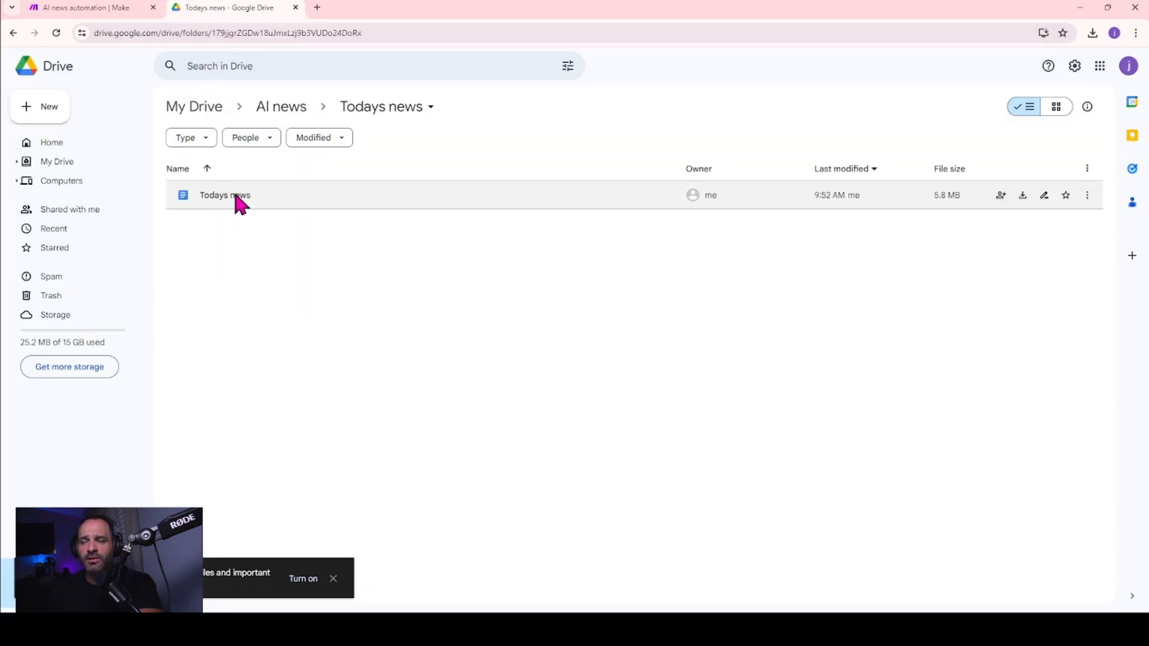
double_click(235, 195)
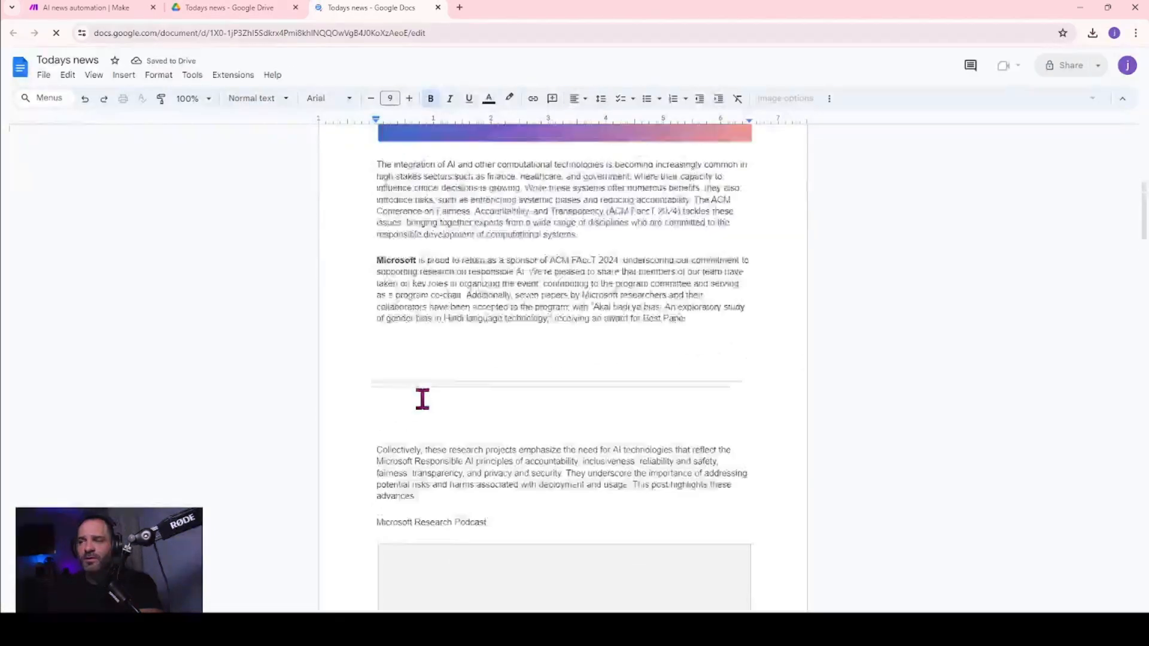
left_click(438, 8)
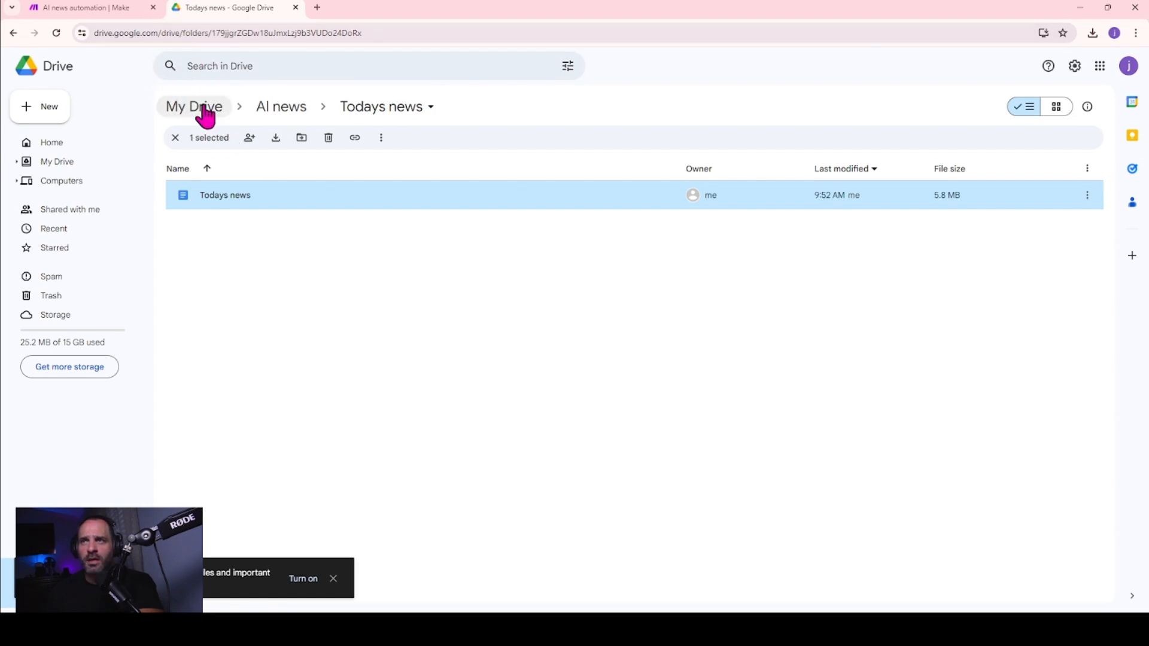
Open the AI News Scripts folder inside AI news to check its contents before the run.
left_click(262, 107)
left_click(234, 198)
double_click(234, 198)
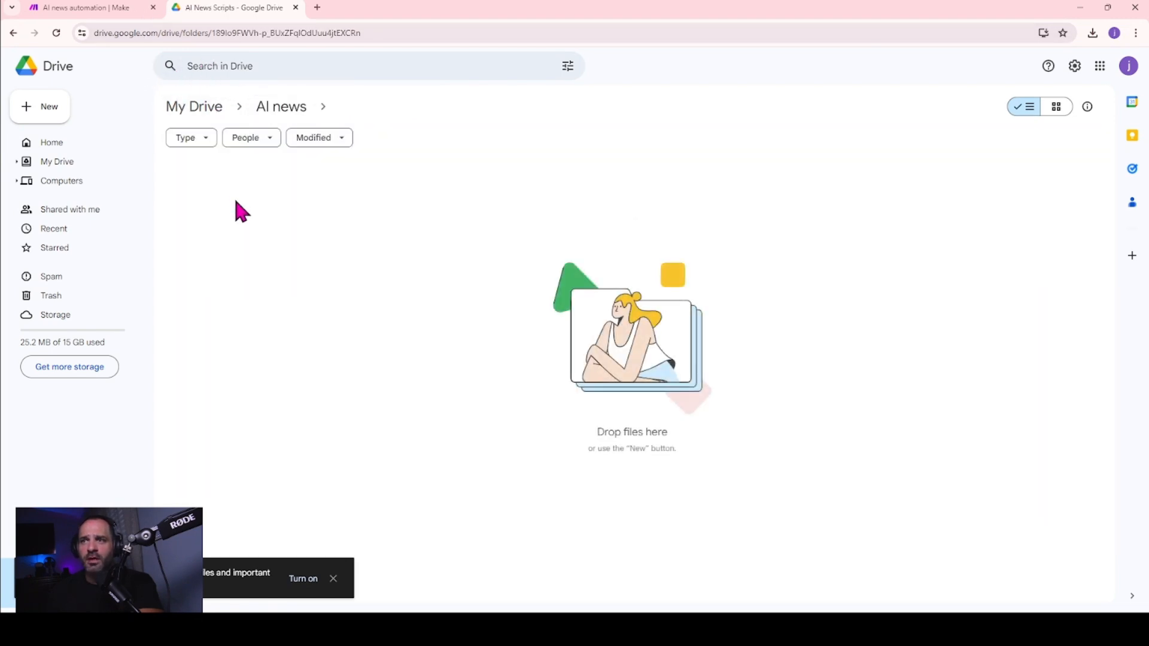
Run the AI news automation scenario in Make and follow its progress, checking the AI News Scripts folder meanwhile.
left_click(48, 8)
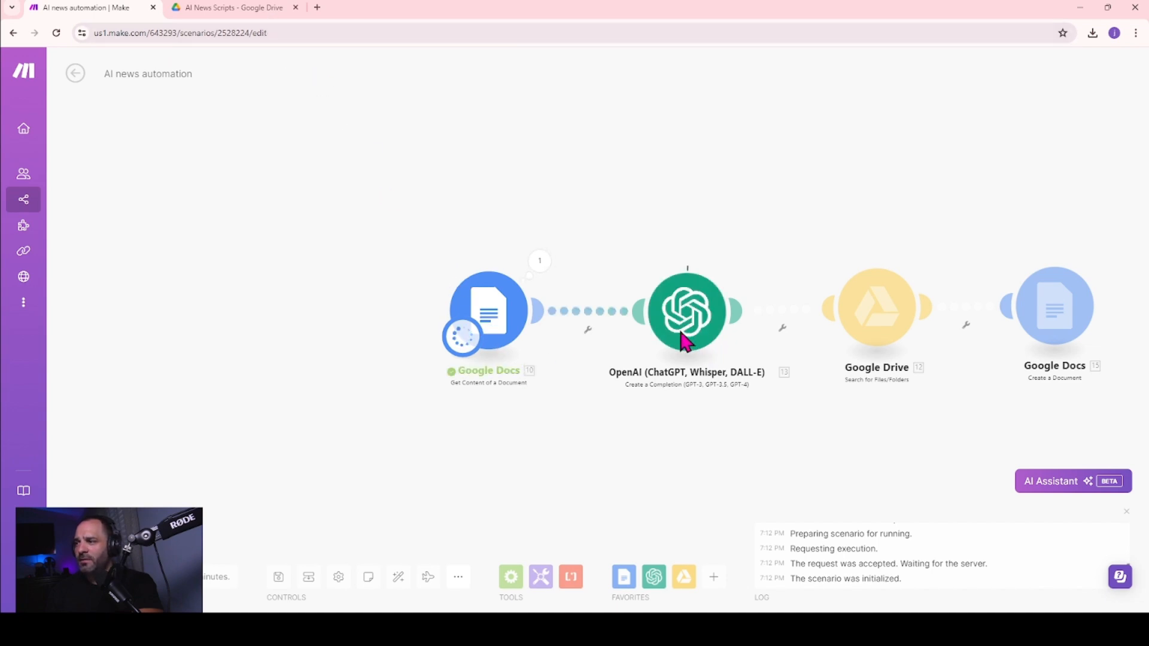
left_click(229, 8)
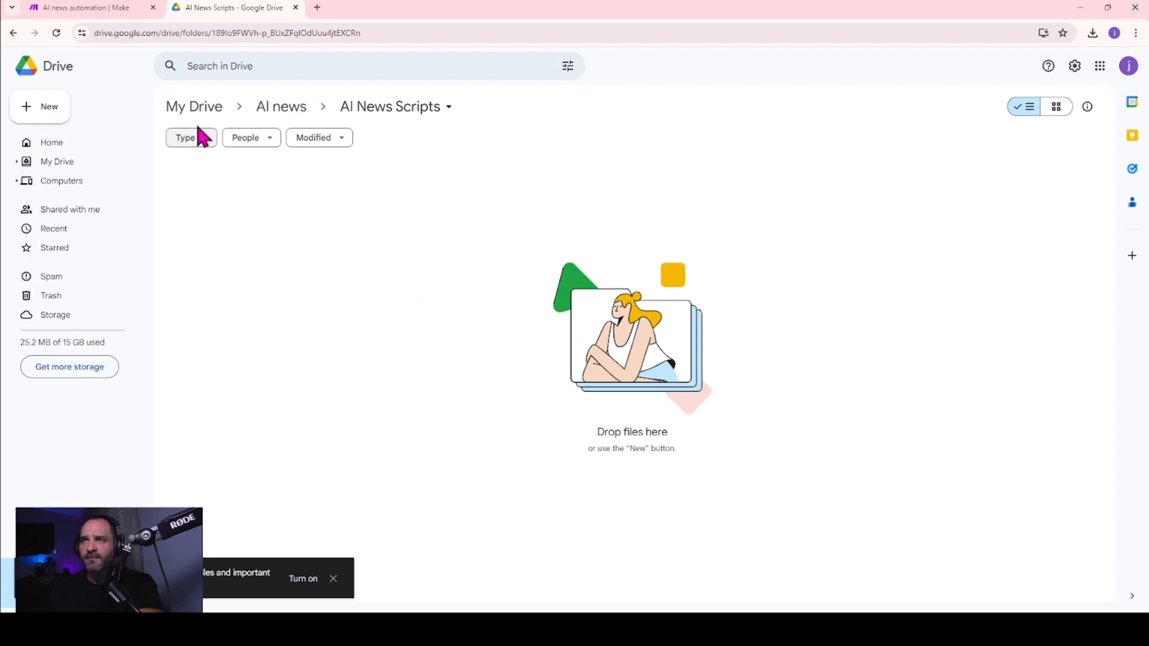
left_click(91, 8)
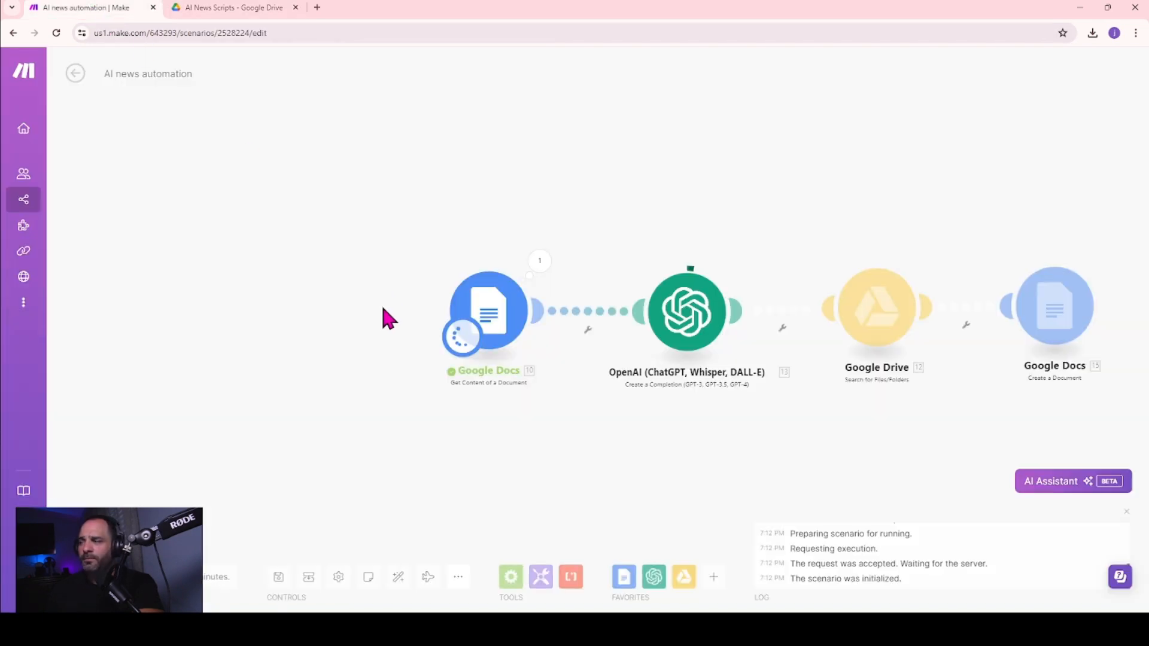
left_click_drag(646, 423, 497, 409)
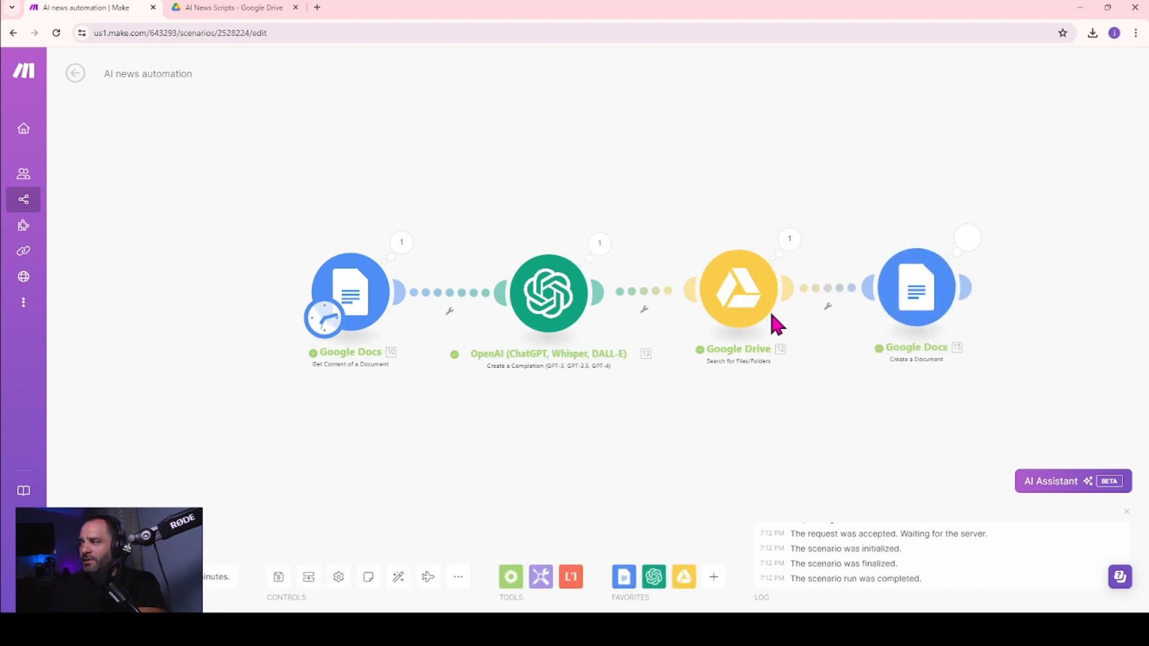
Open the generated document 20240608 in the AI News Scripts folder and read through the script.
left_click(225, 7)
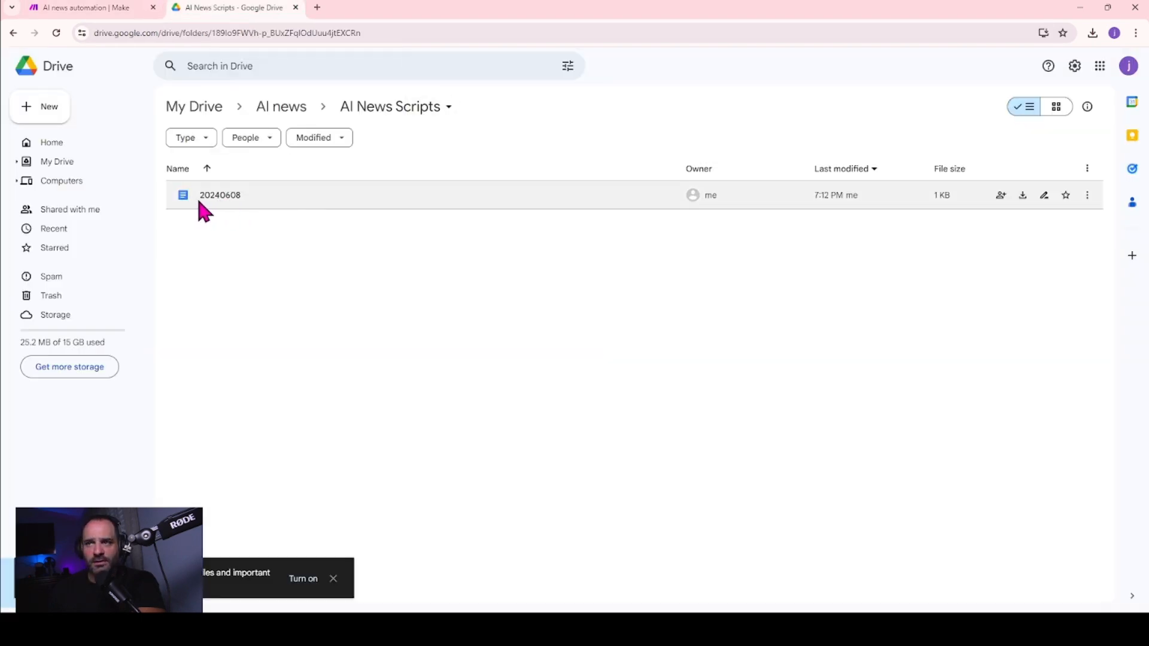
double_click(226, 199)
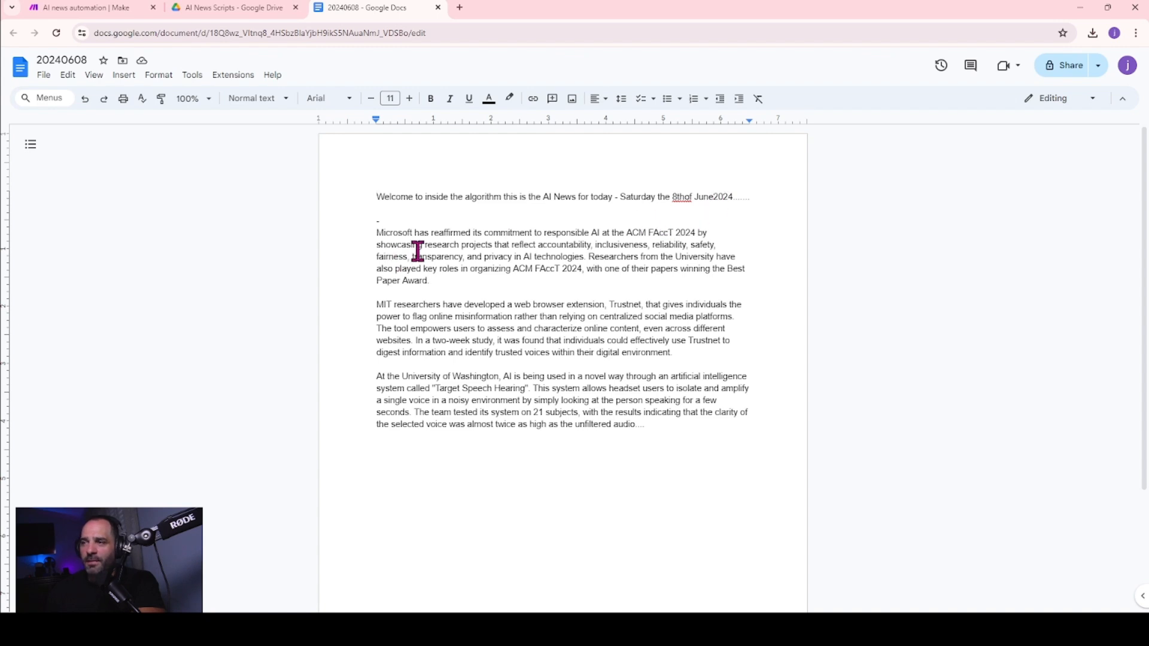
scroll(710, 459, "down", 3)
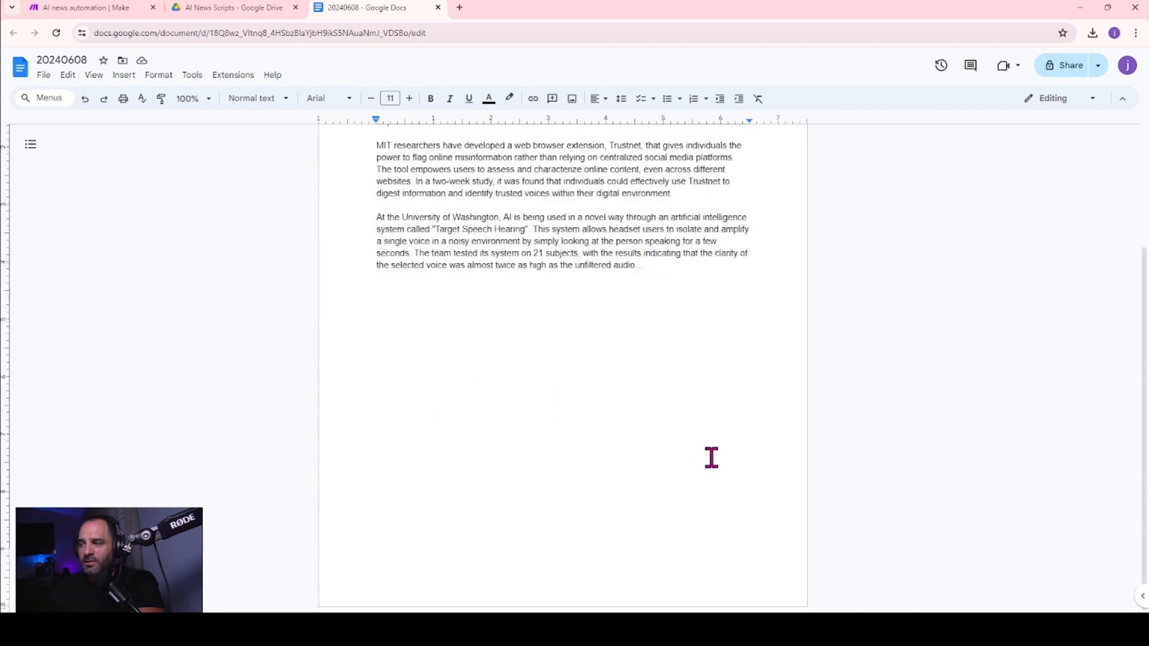
scroll(711, 459, "up", 3)
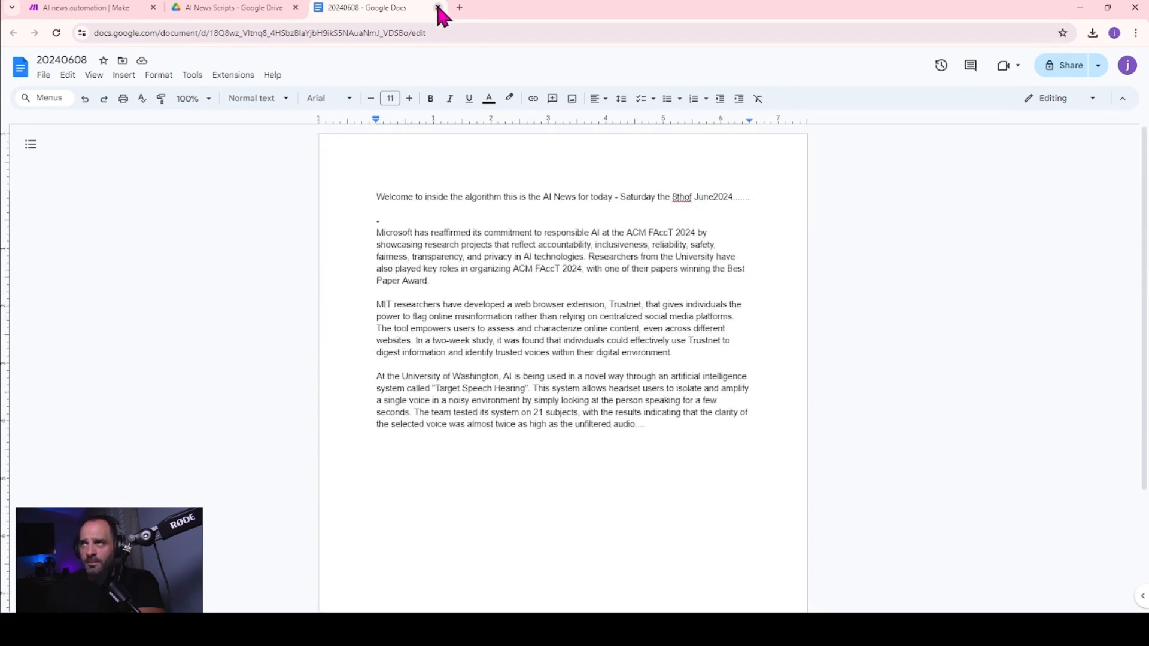